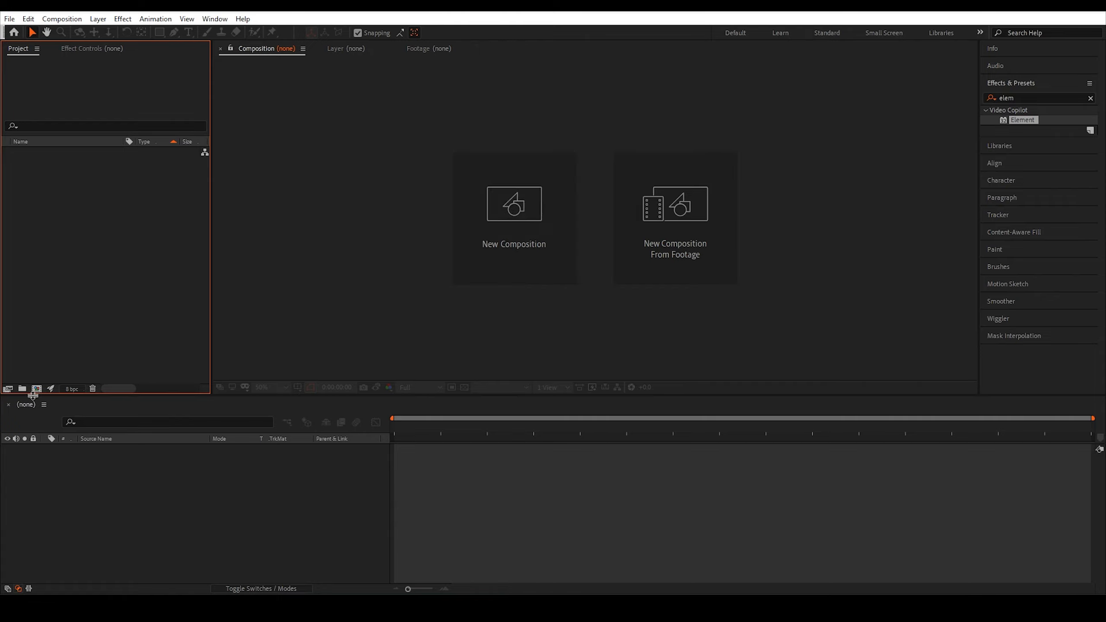
Create a composition named "3D text outro" at 1920 x 1080, 60 frames per second and 5 seconds long.
left_click(460, 260)
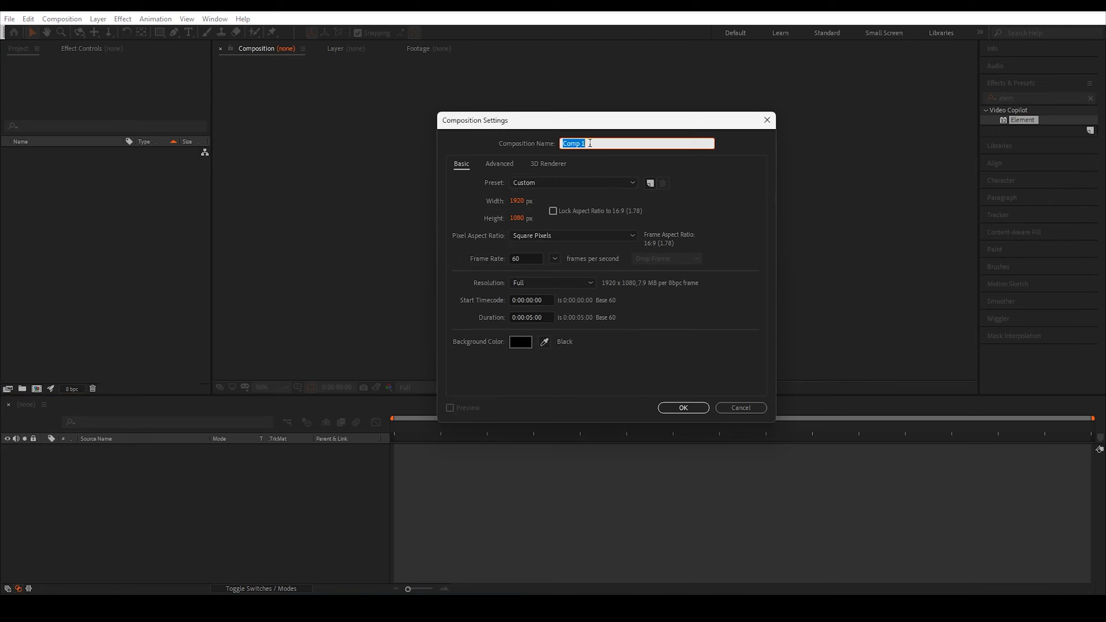
type("3D text outro")
left_click(628, 182)
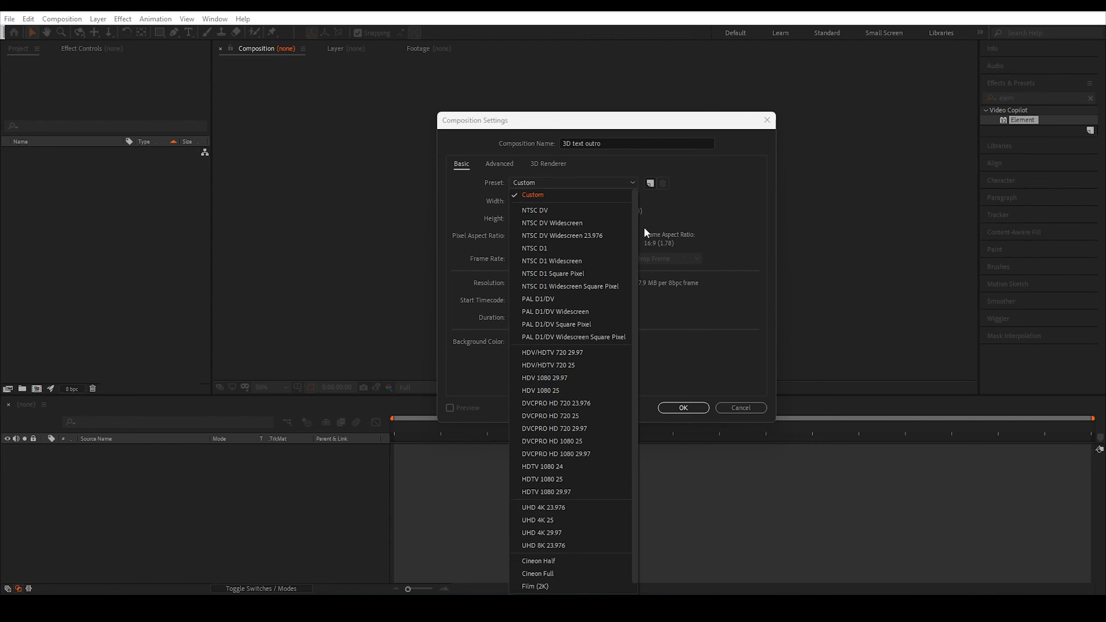
left_click(633, 183)
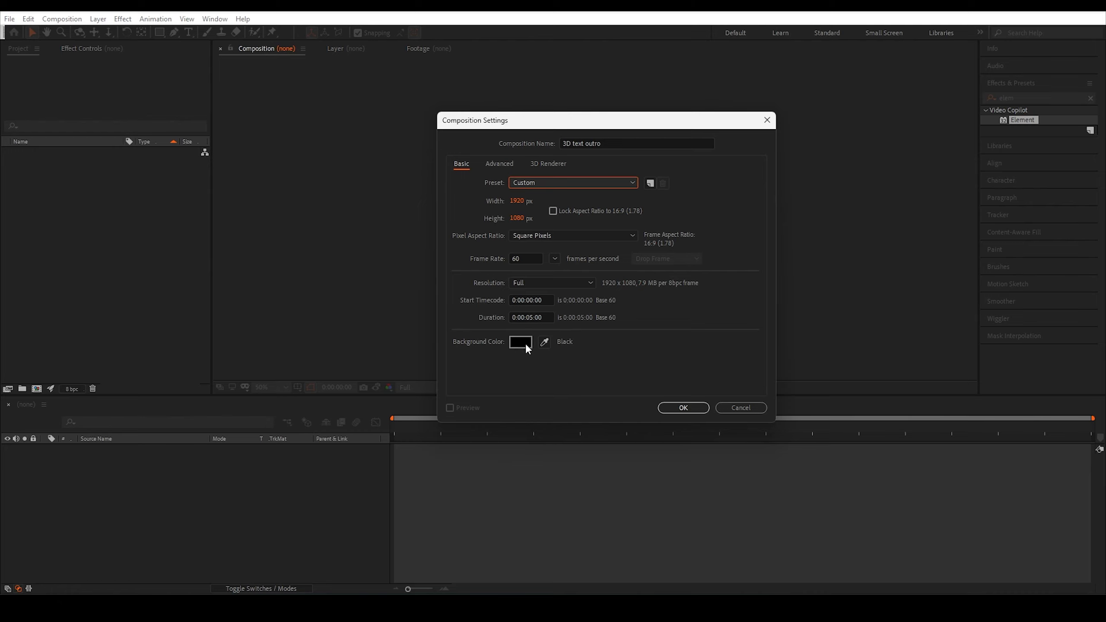
left_click(696, 408)
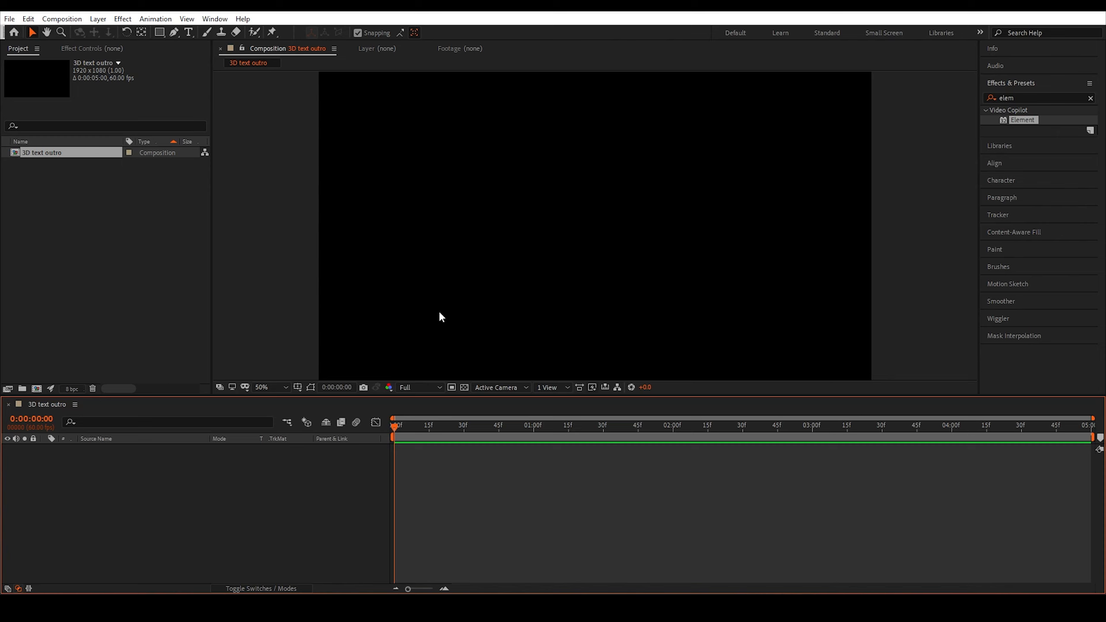
Add a text layer reading "nithih fx" to the composition.
key("ctrl+t")
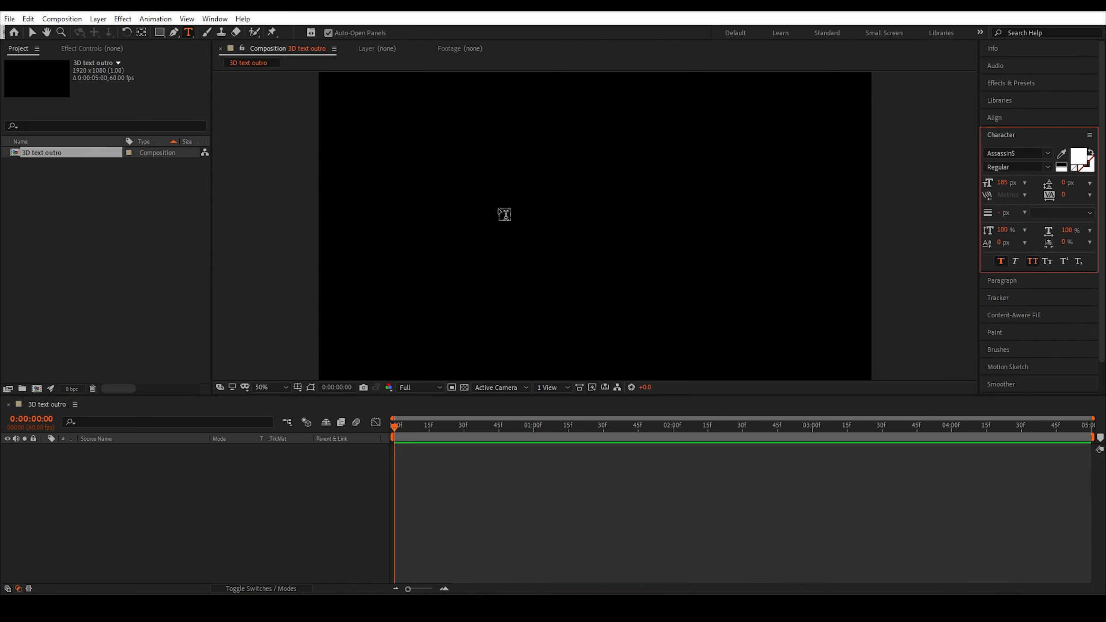
left_click(498, 209)
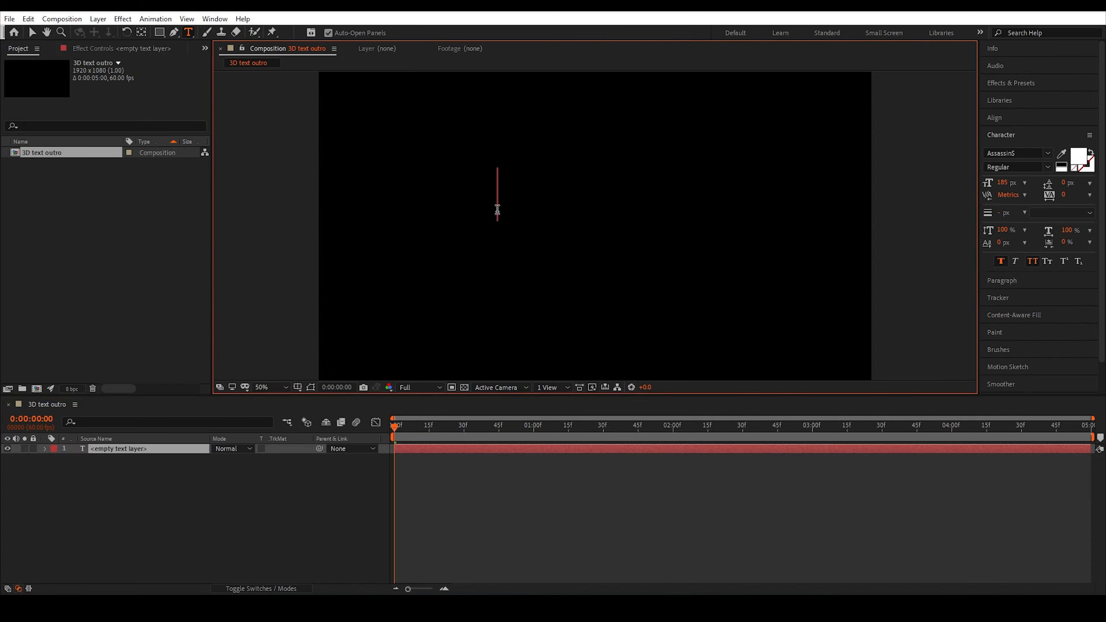
type("nithi")
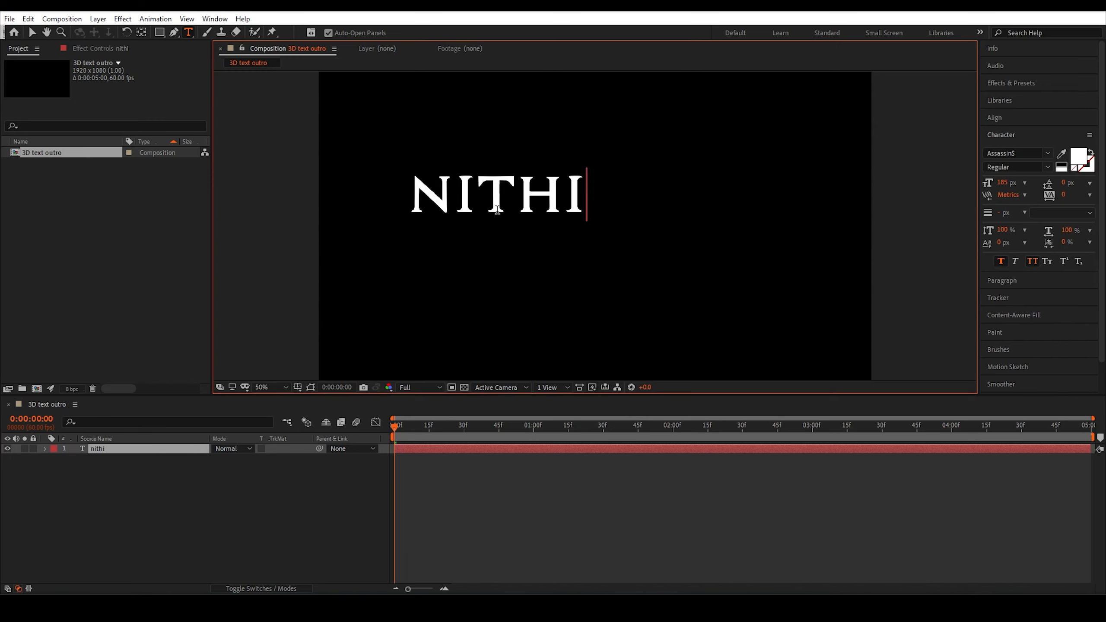
type("h fx")
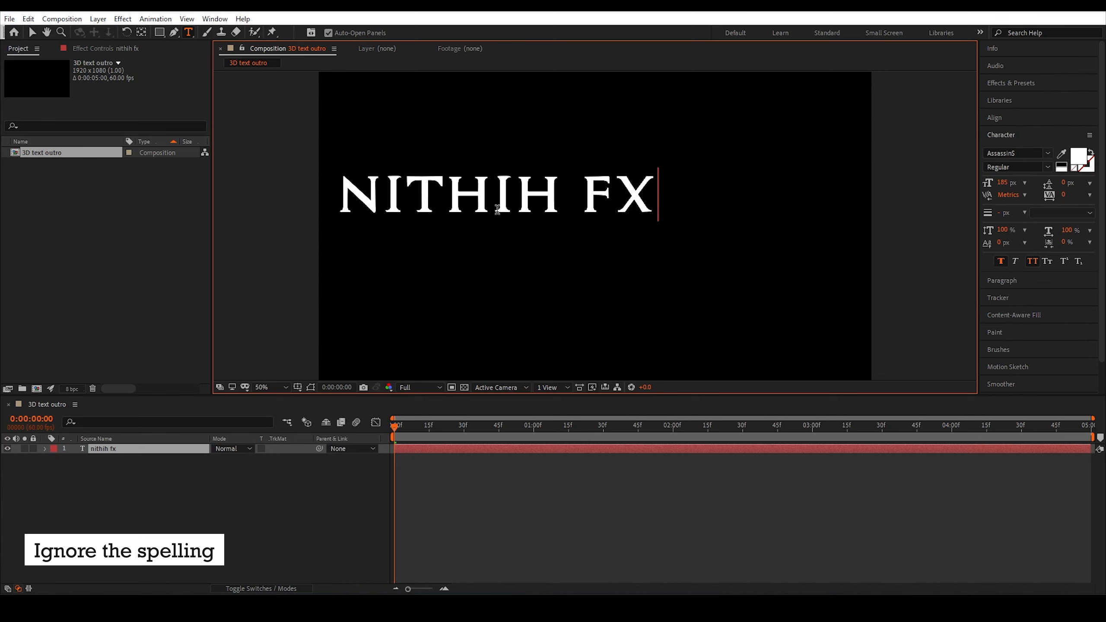
Center the text layer horizontally and vertically within the composition.
left_click(997, 118)
left_click(1010, 146)
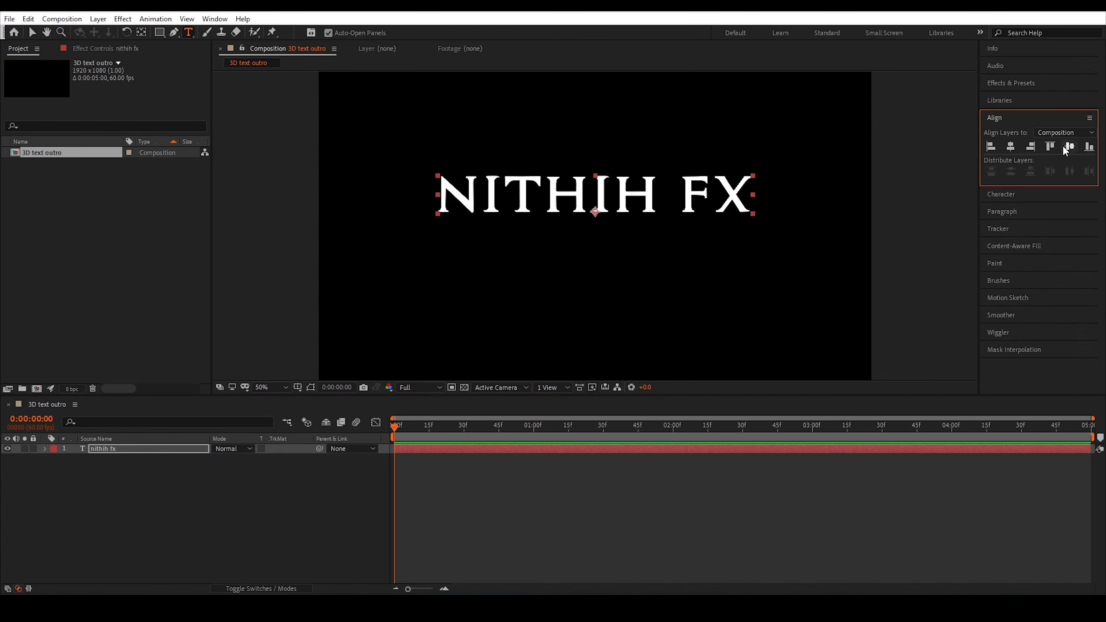
left_click(1064, 148)
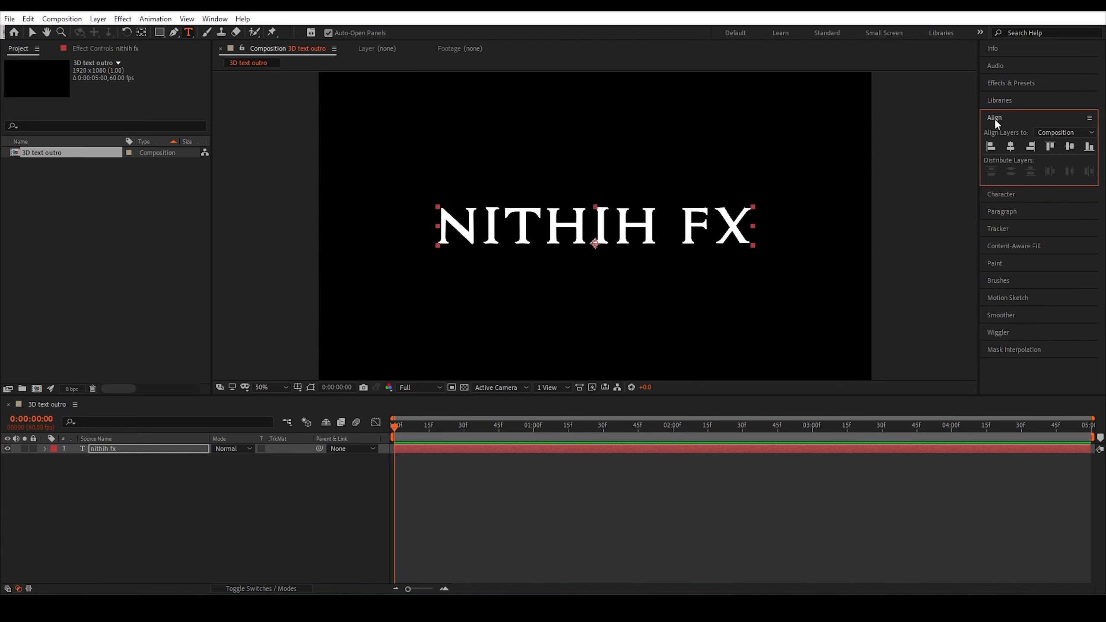
left_click(214, 18)
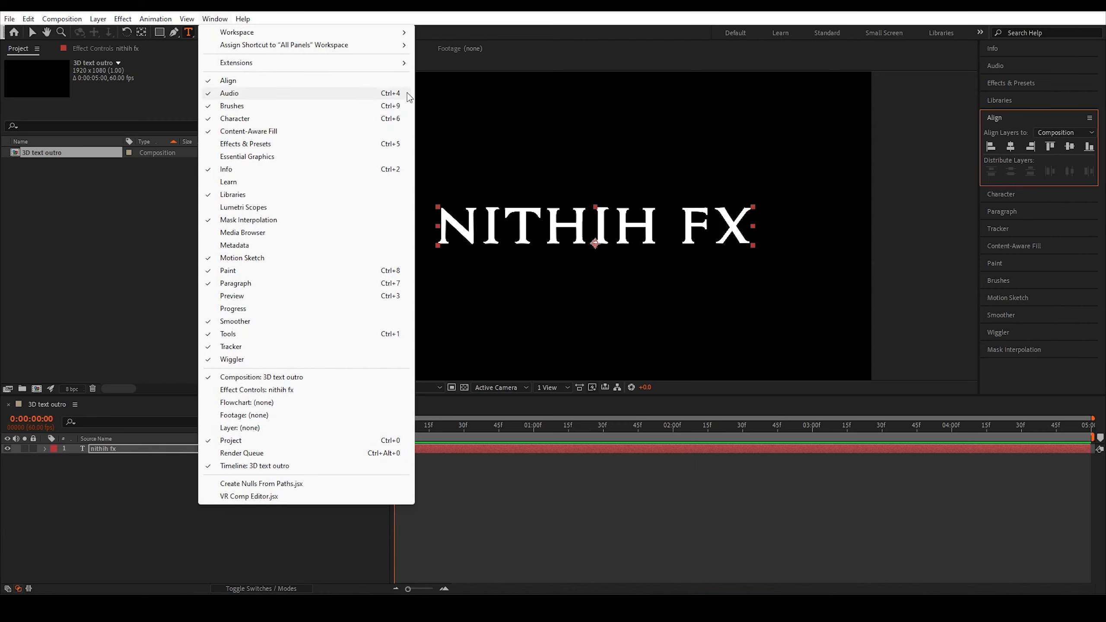
left_click(215, 19)
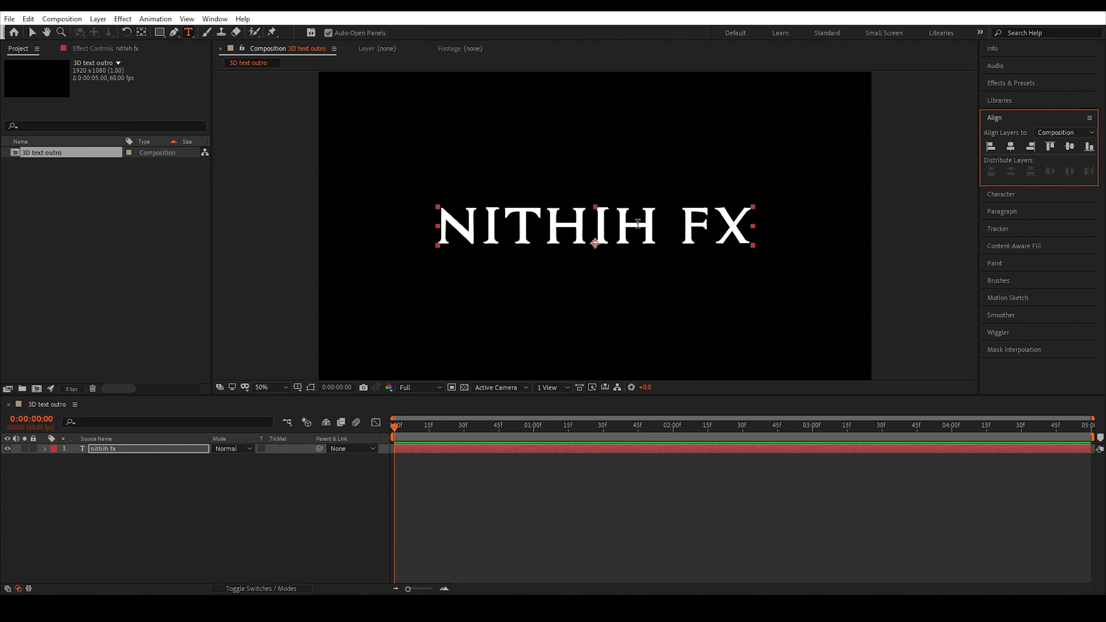
Try the Azonix and Badage fonts on the text layer.
left_click(1001, 194)
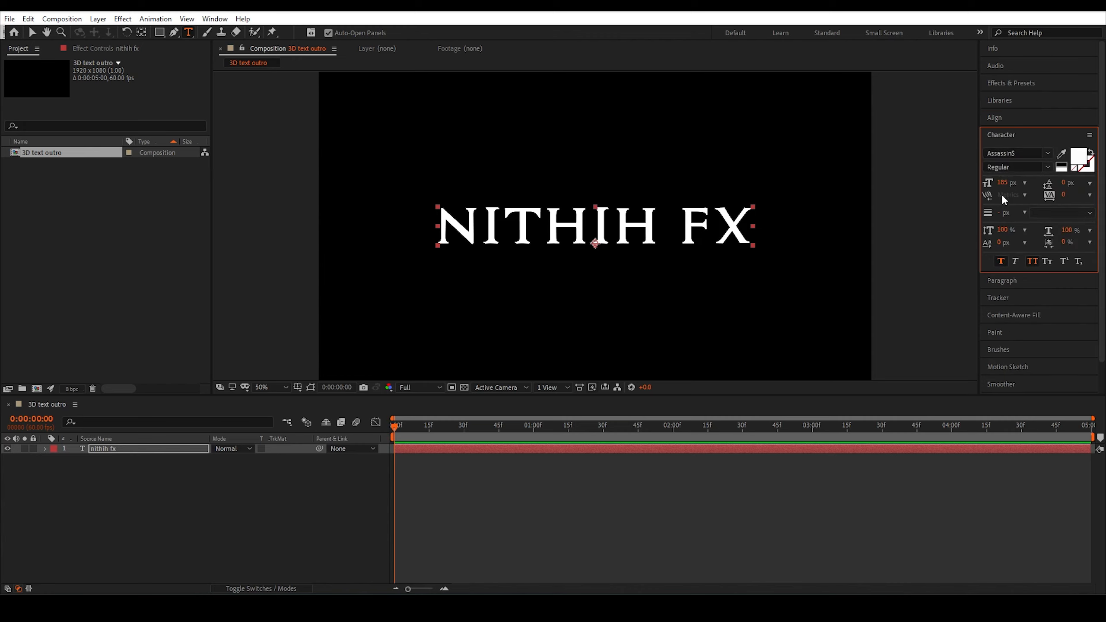
left_click(1048, 154)
left_click(1039, 198)
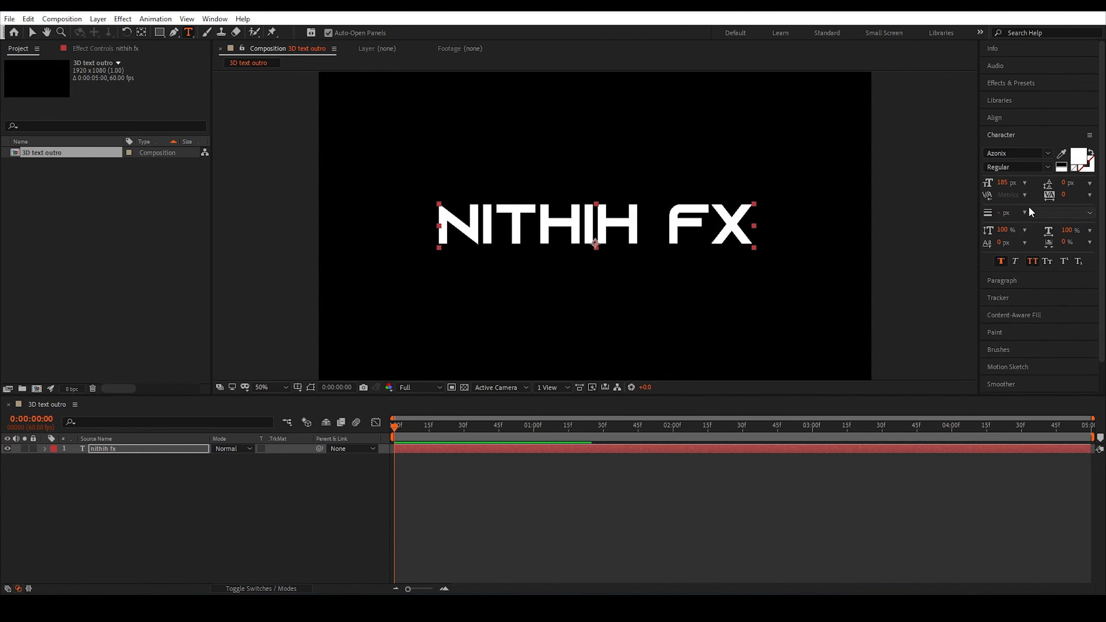
left_click(1047, 153)
left_click(1032, 212)
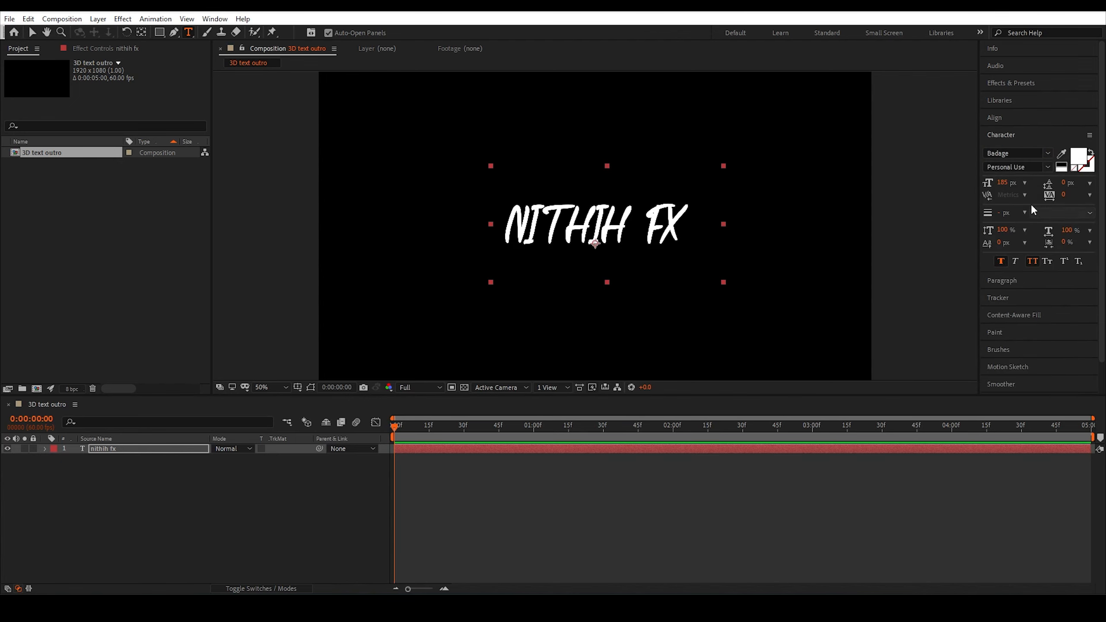
Set the text layer's font to Assassin$ with faux bold and all caps enabled.
left_click(1048, 154)
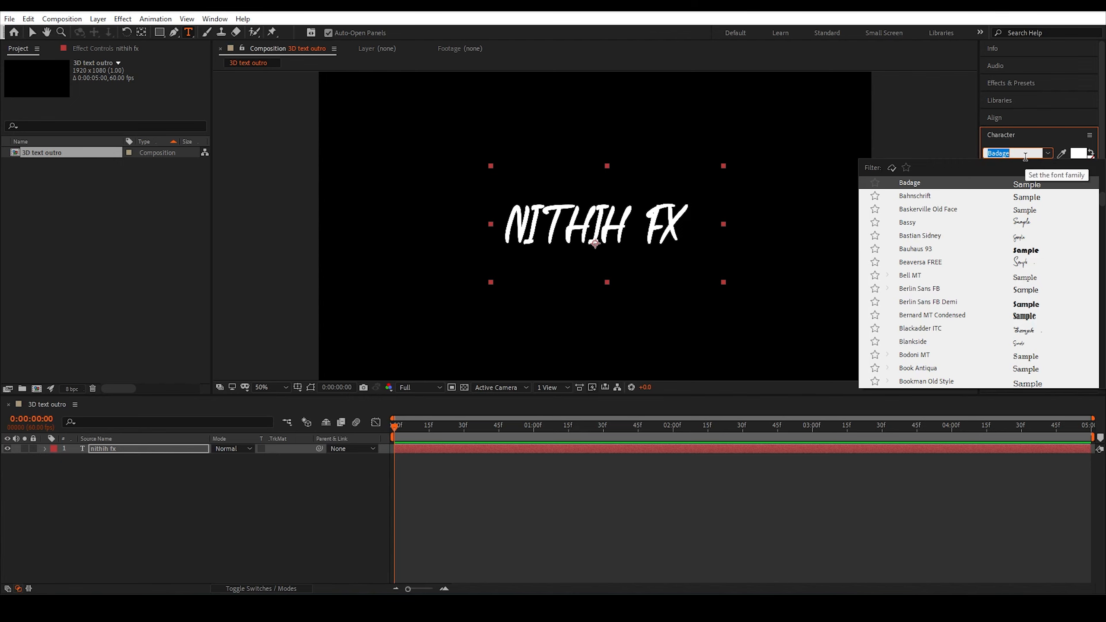
type("ass")
left_click(1015, 186)
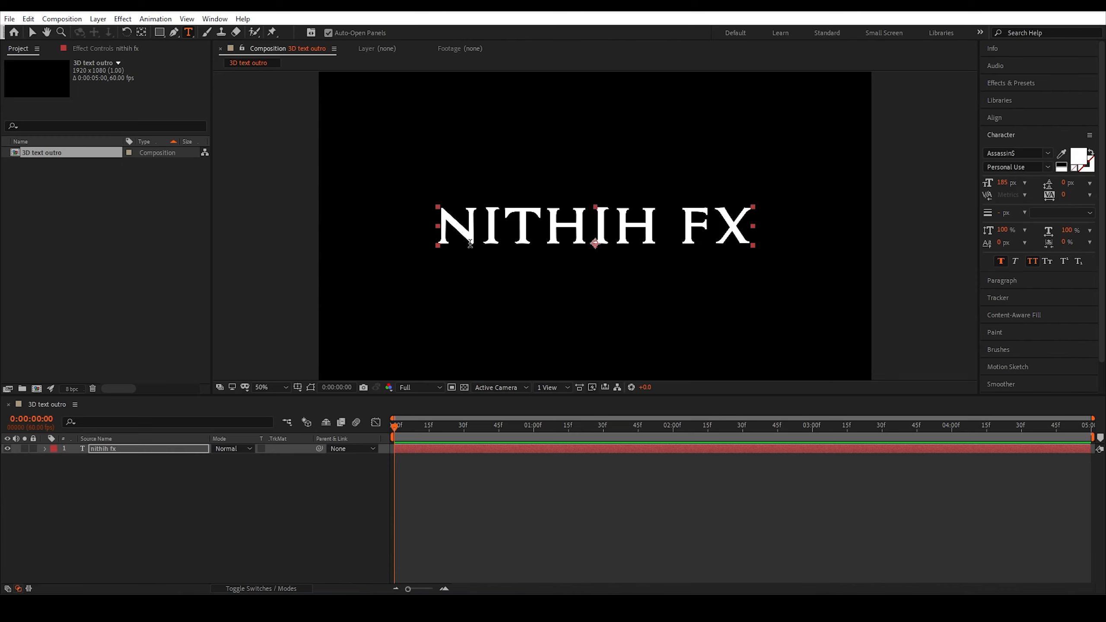
left_click(1000, 261)
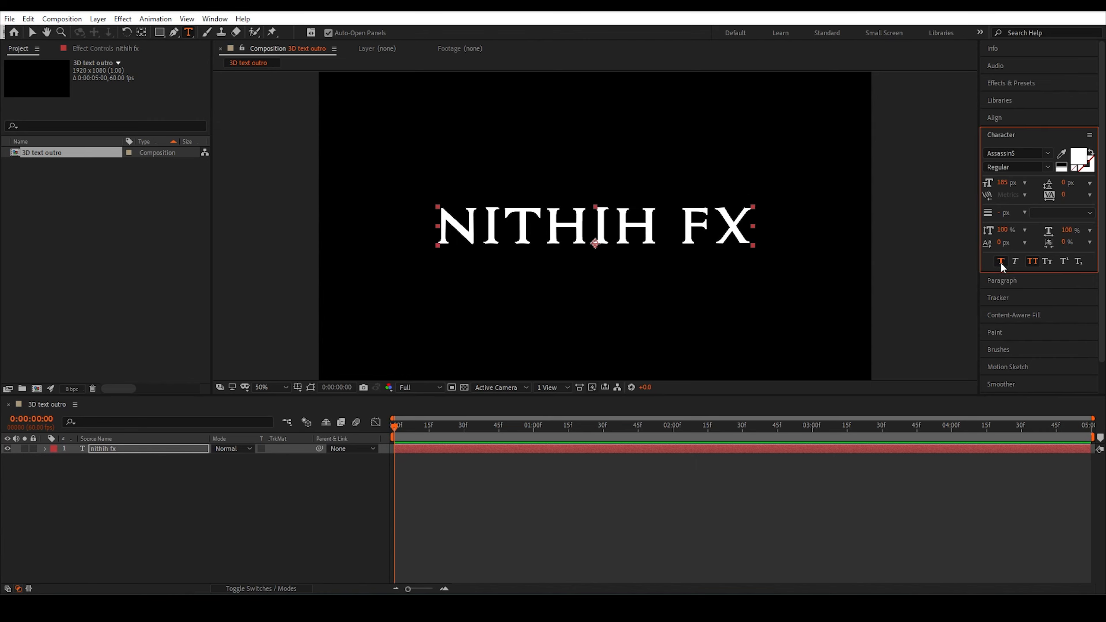
left_click(1031, 262)
left_click(1031, 260)
Create a 1920 x 1080 solid layer named "Eleent 3d" above the text and return to the Selection tool.
left_click(256, 513)
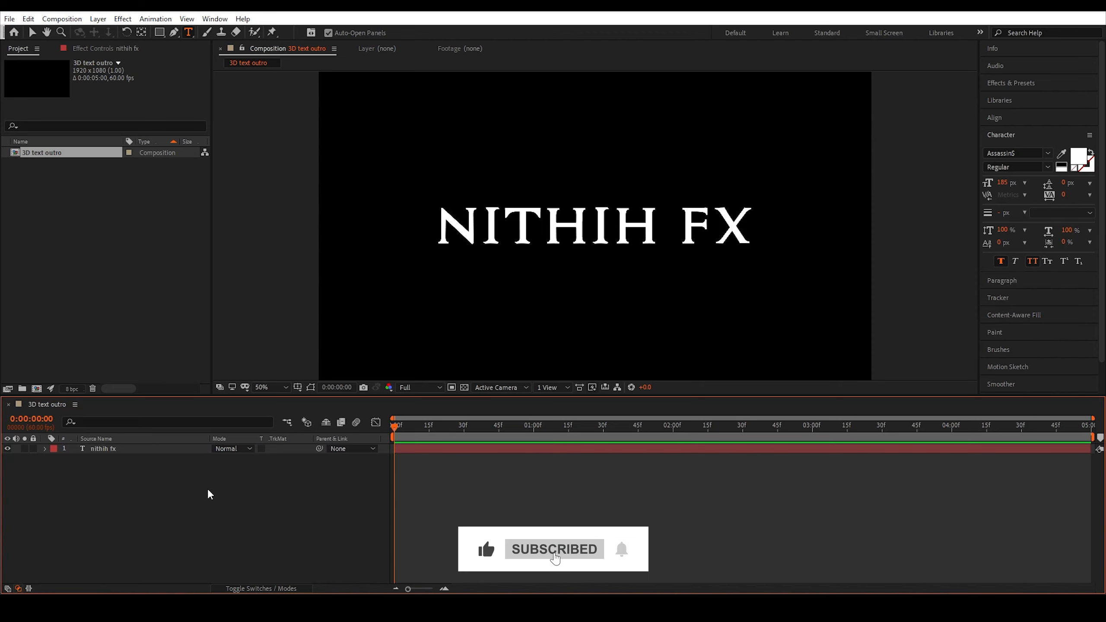
right_click(198, 505)
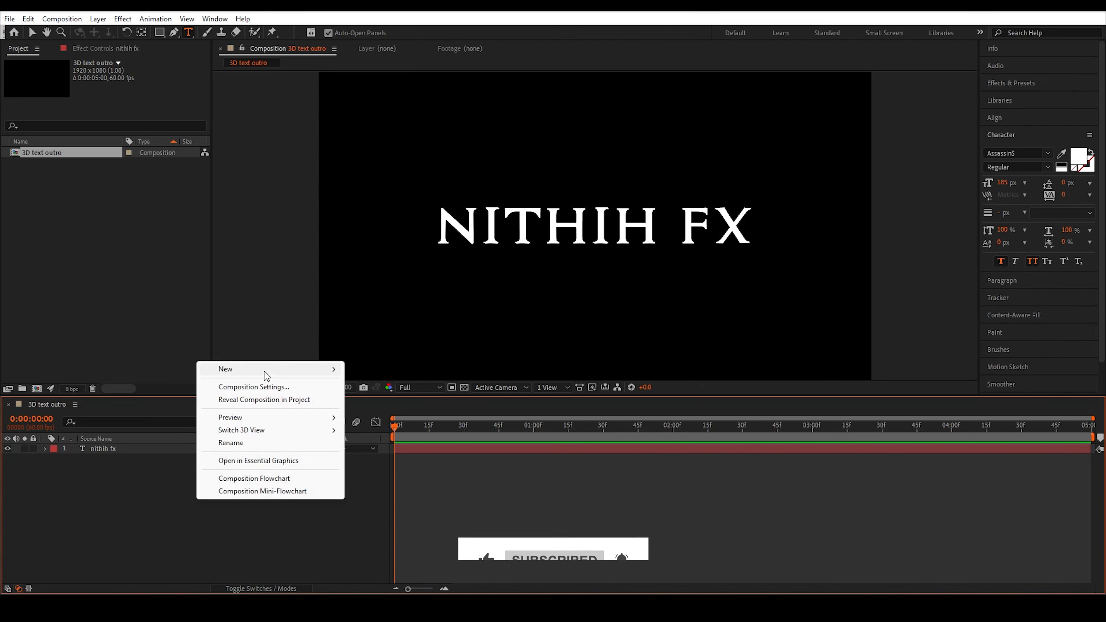
mouse_move(327, 372)
left_click(370, 400)
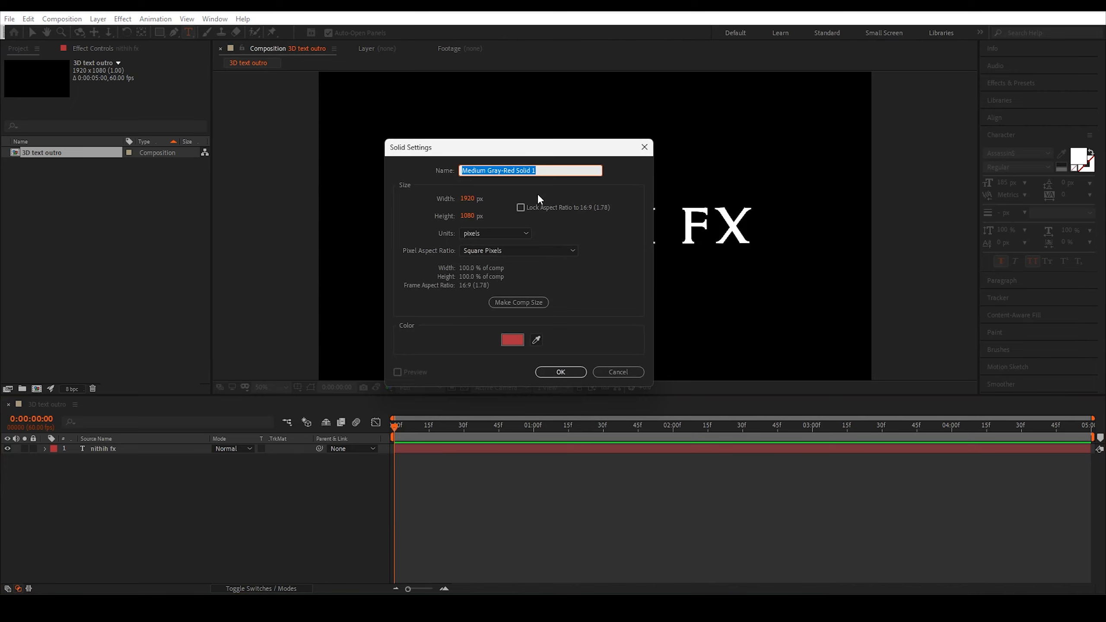
type("Eleent 3d")
left_click(561, 373)
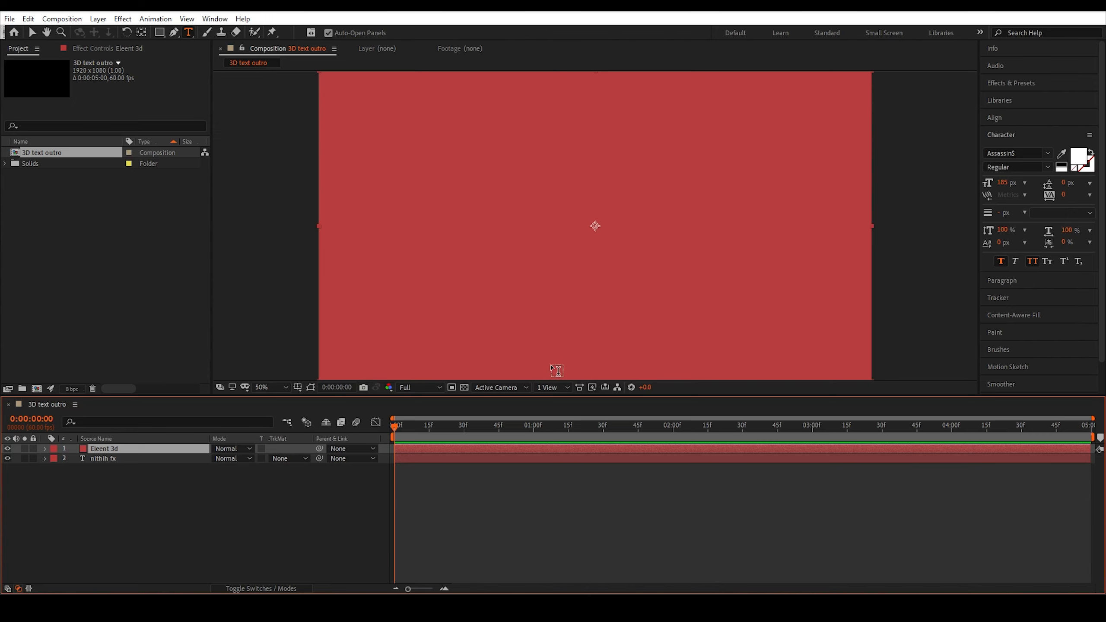
key("v")
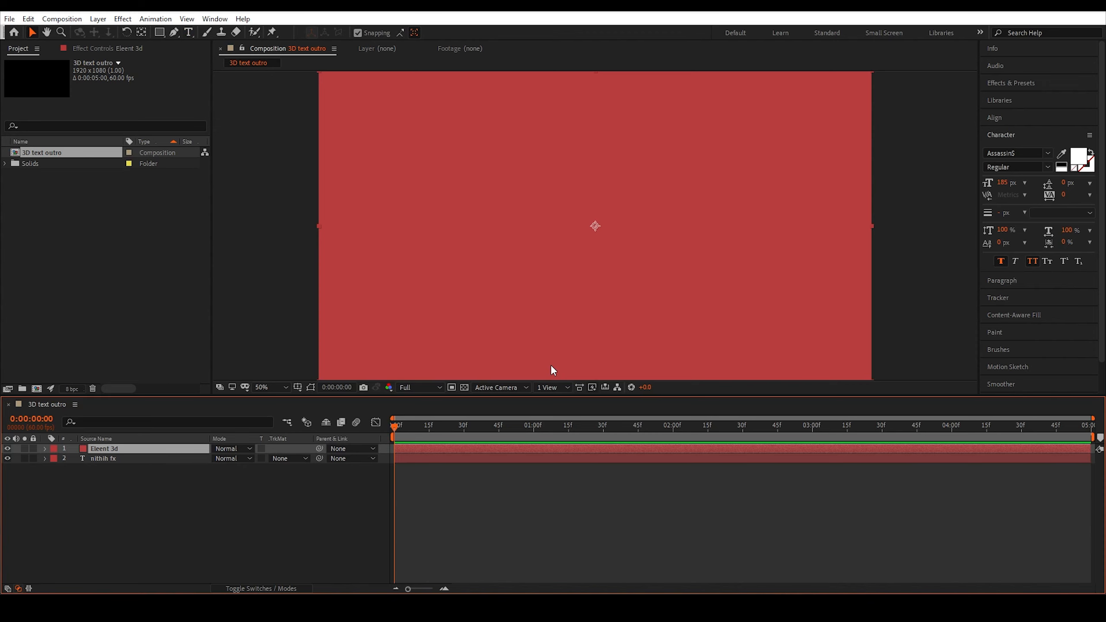
Find the Video Copilot Element effect and apply it to the solid layer "Eleent 3d".
left_click(123, 18)
mouse_move(291, 122)
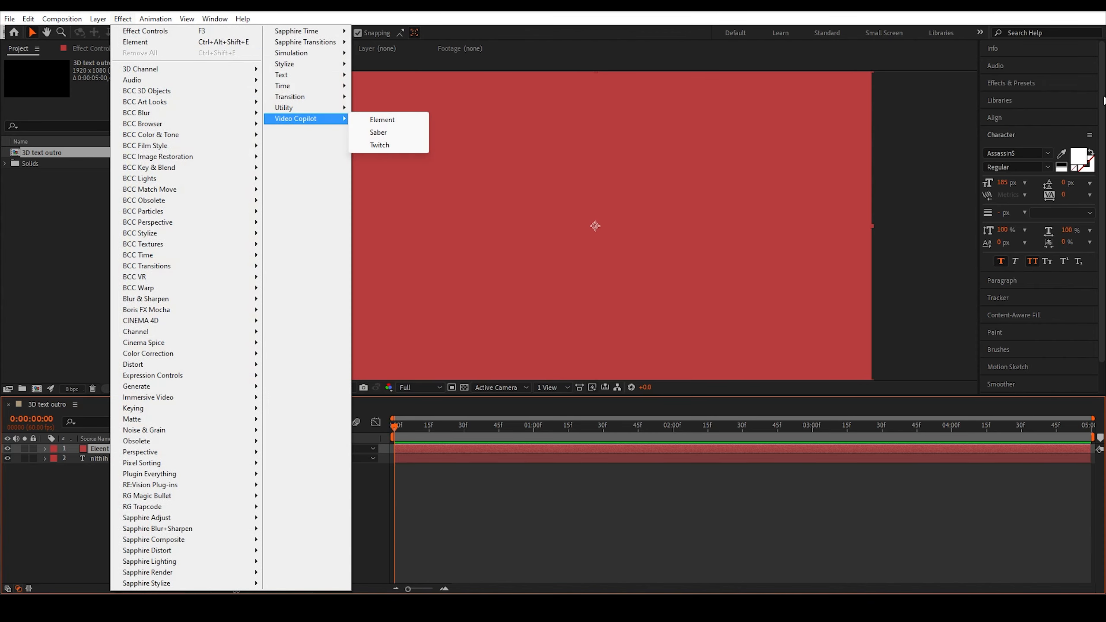
left_click(1028, 82)
left_click(1028, 82)
type("elem")
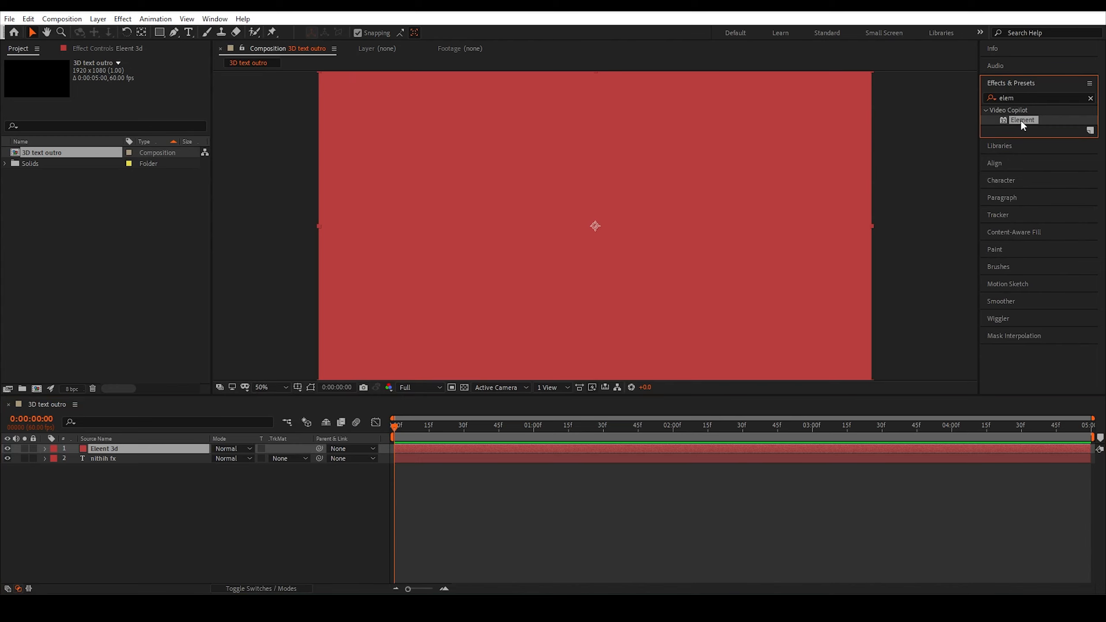
double_click(1020, 119)
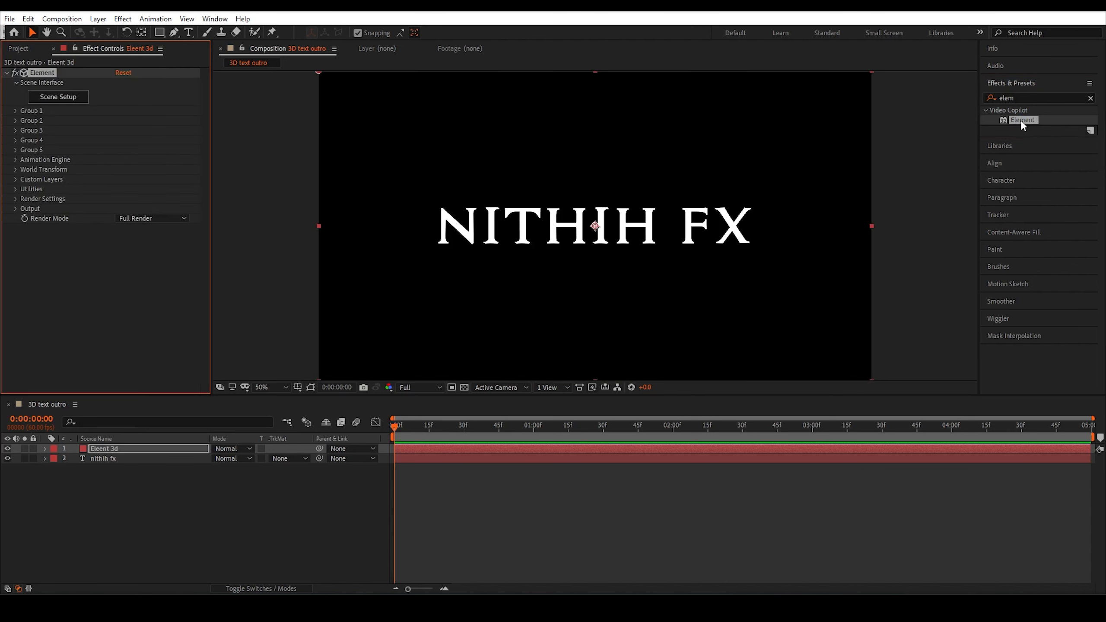
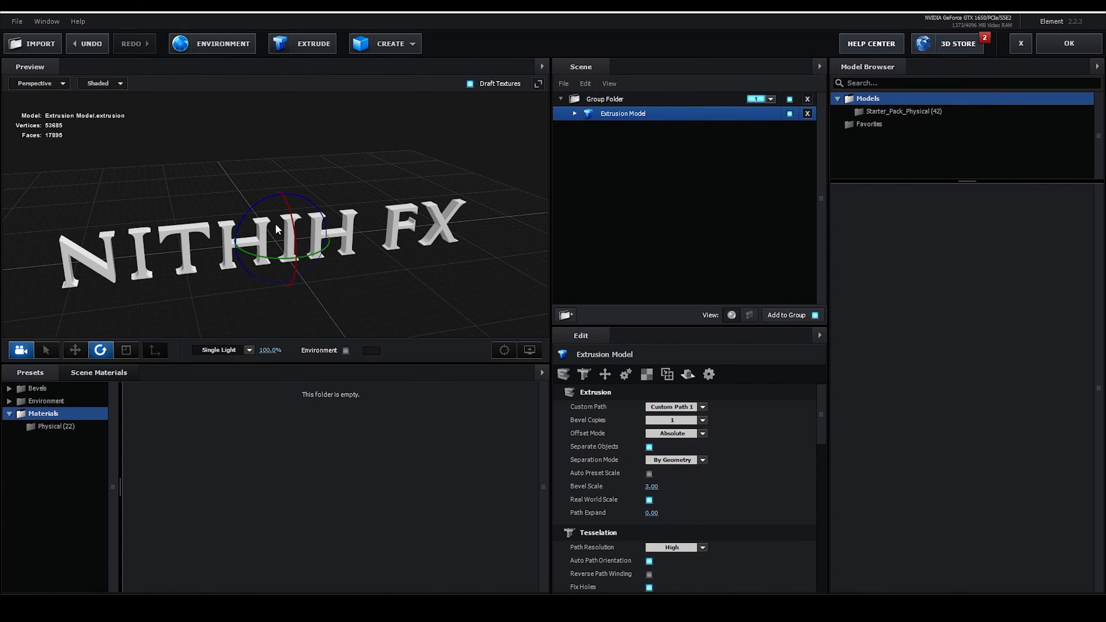
Switch the extruded text model's transform gizmo to scale, and finally to move, in the Element scene.
key("r")
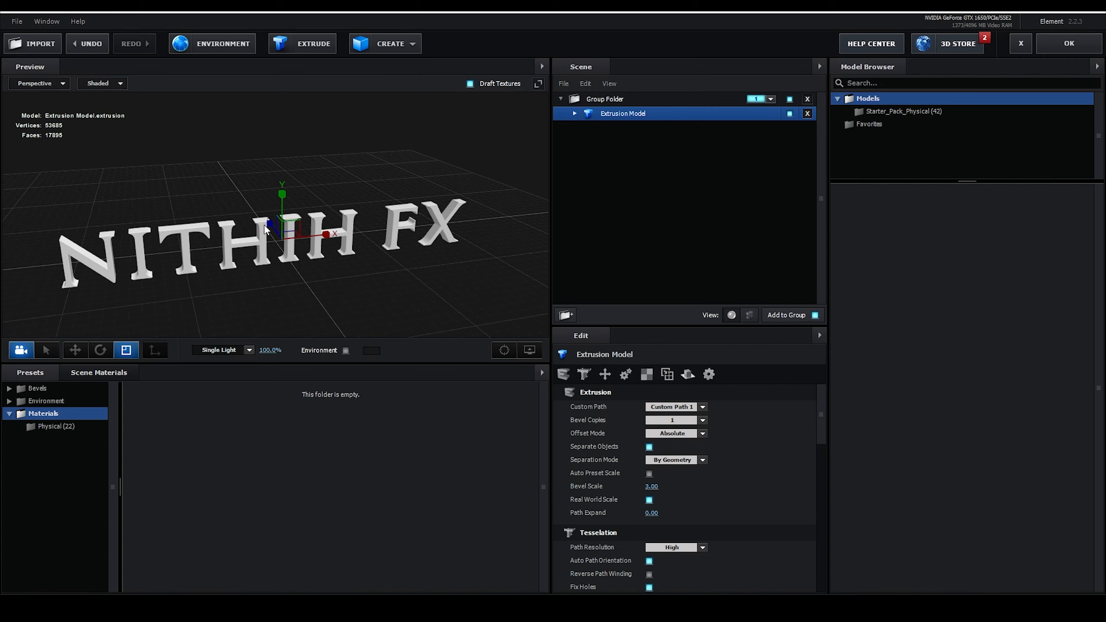
key("w")
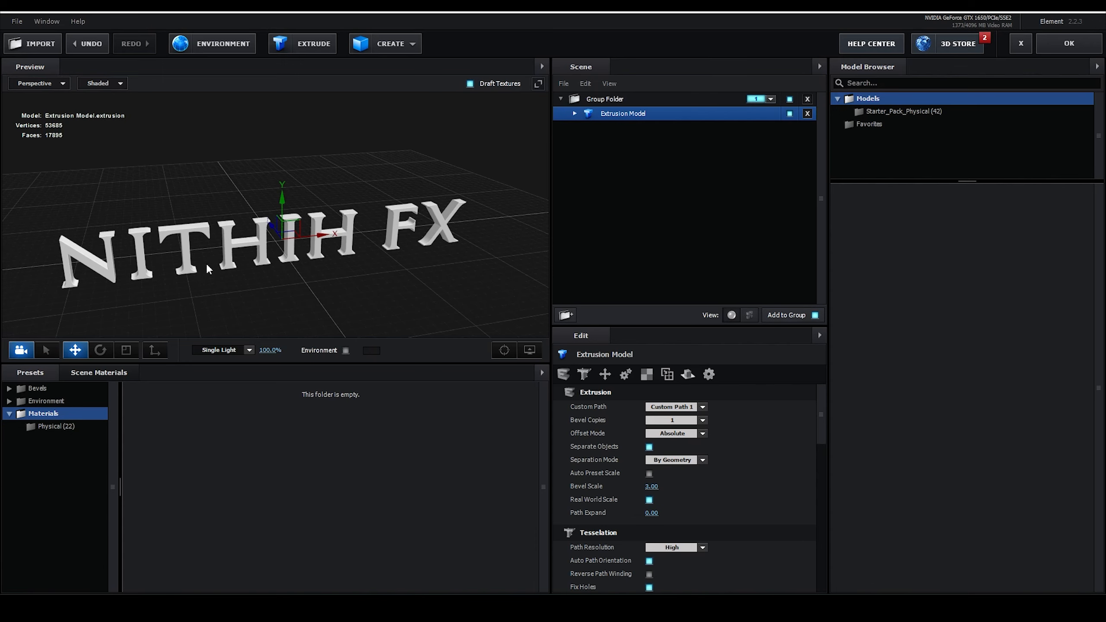
mouse_move(206, 269)
left_mouse_down()
mouse_move(197, 268)
mouse_move(221, 268)
mouse_move(194, 257)
left_mouse_up()
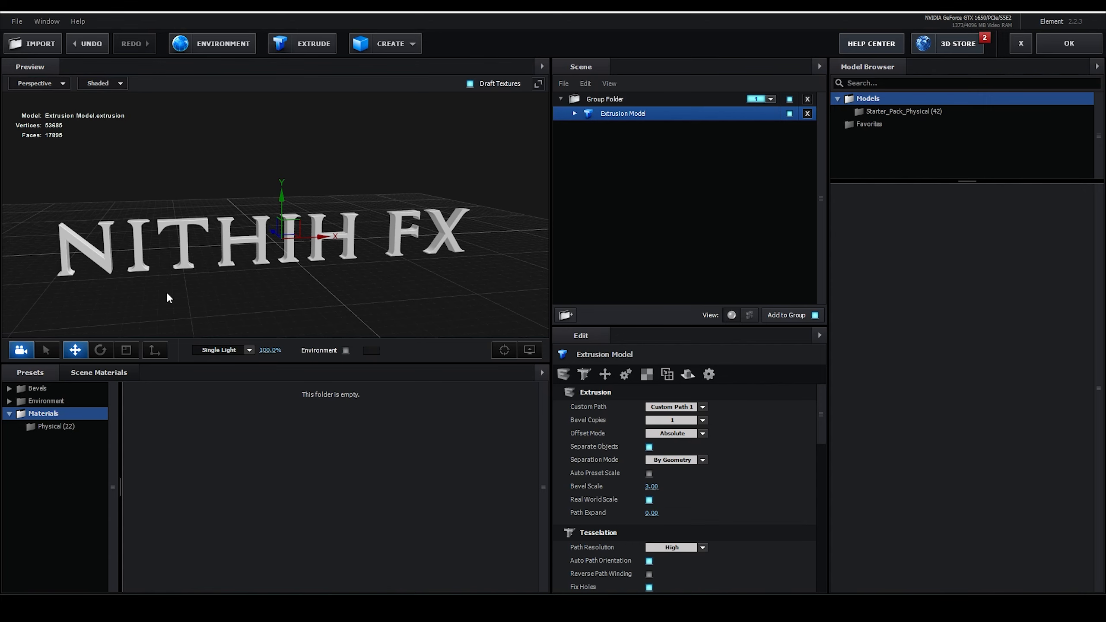
Apply the 3-layer preset from the Physical bevels to the extruded text and check it from the front.
left_click(9, 387)
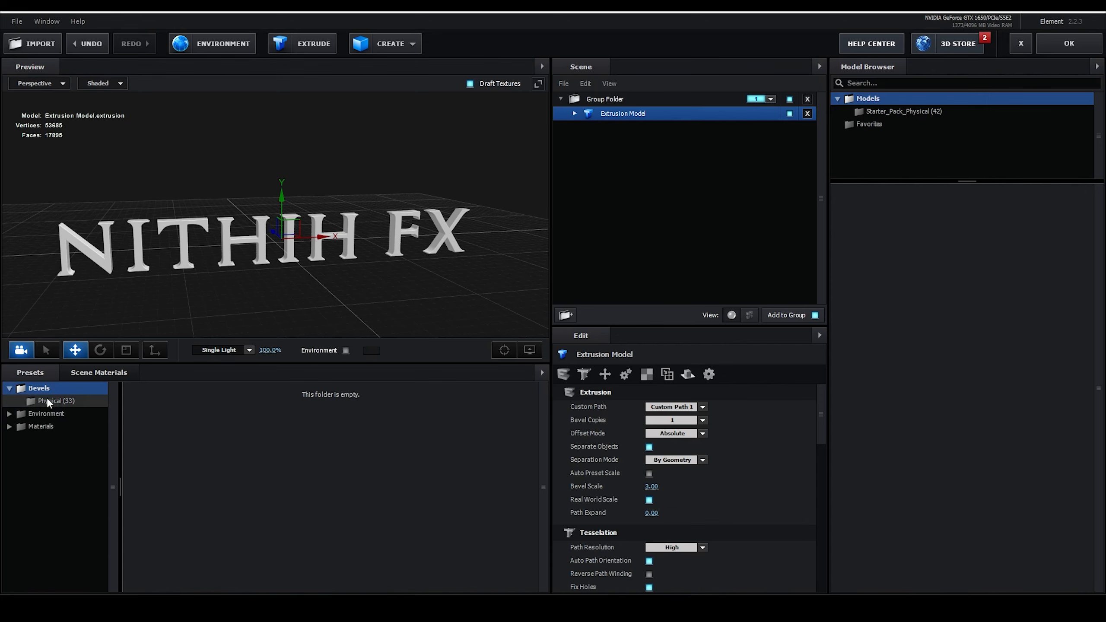
left_click(54, 400)
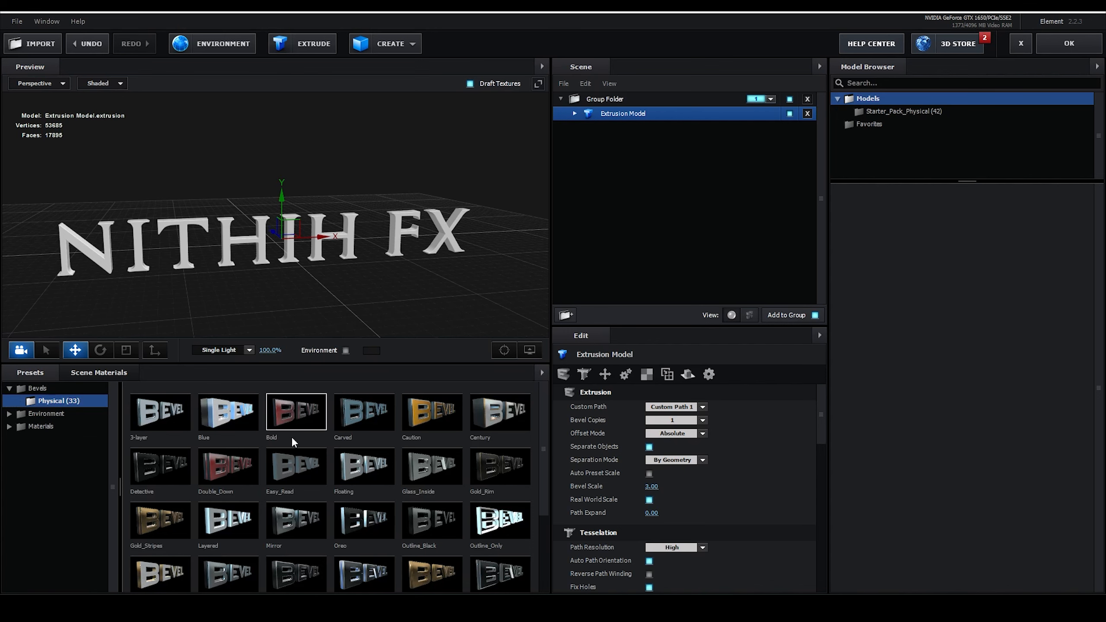
scroll(297, 436, "down", 2)
scroll(297, 436, "up", 2)
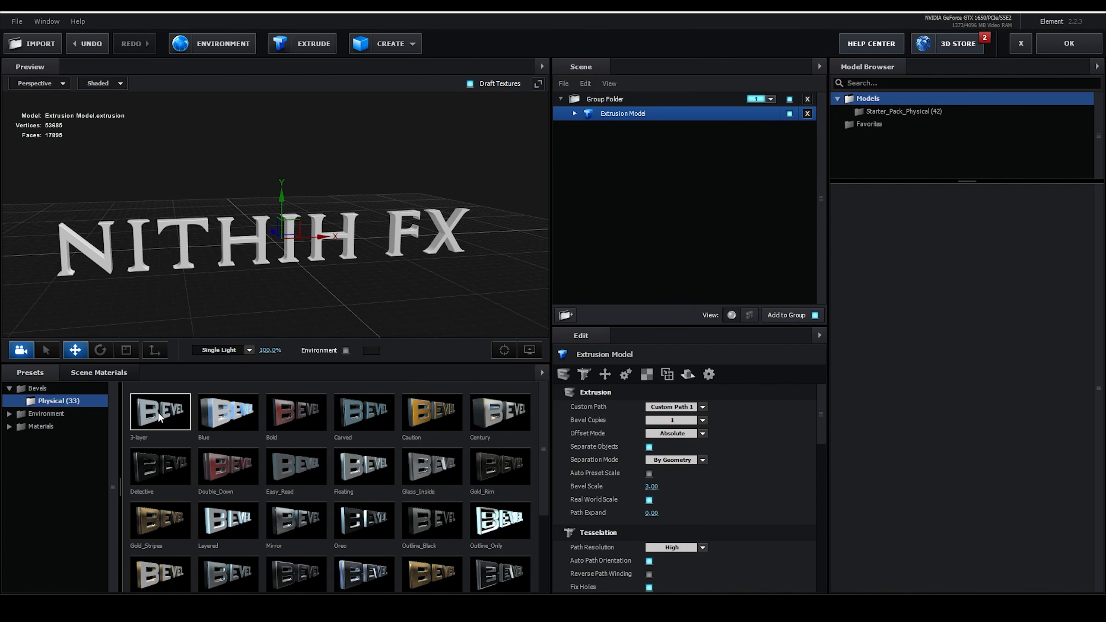
left_click_drag(264, 300, 291, 278)
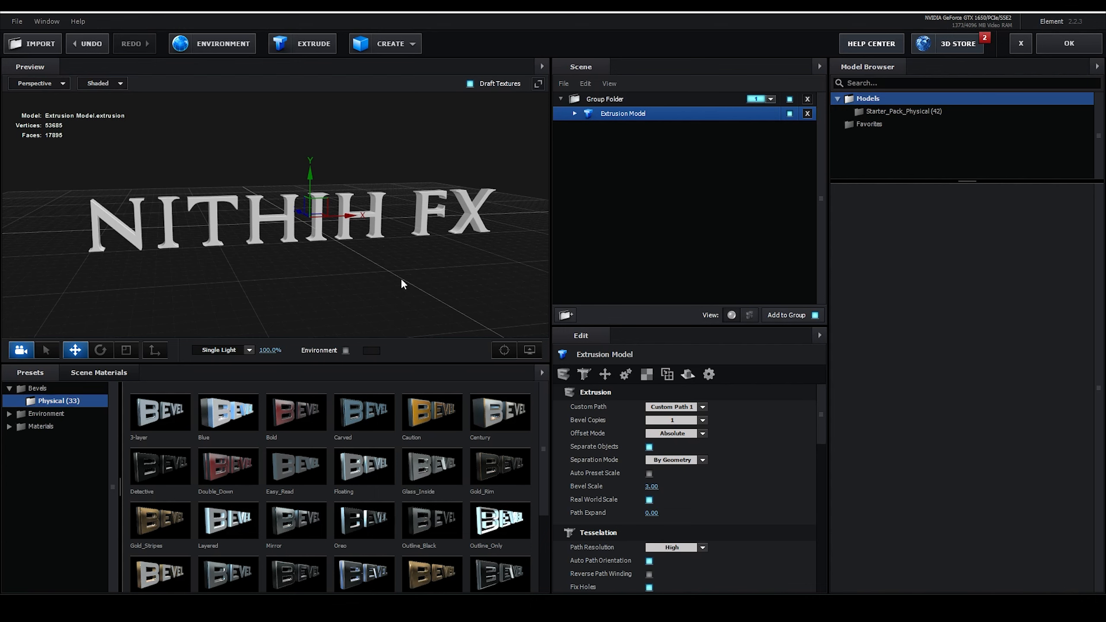
left_click(173, 413)
left_click_drag(227, 252, 226, 322)
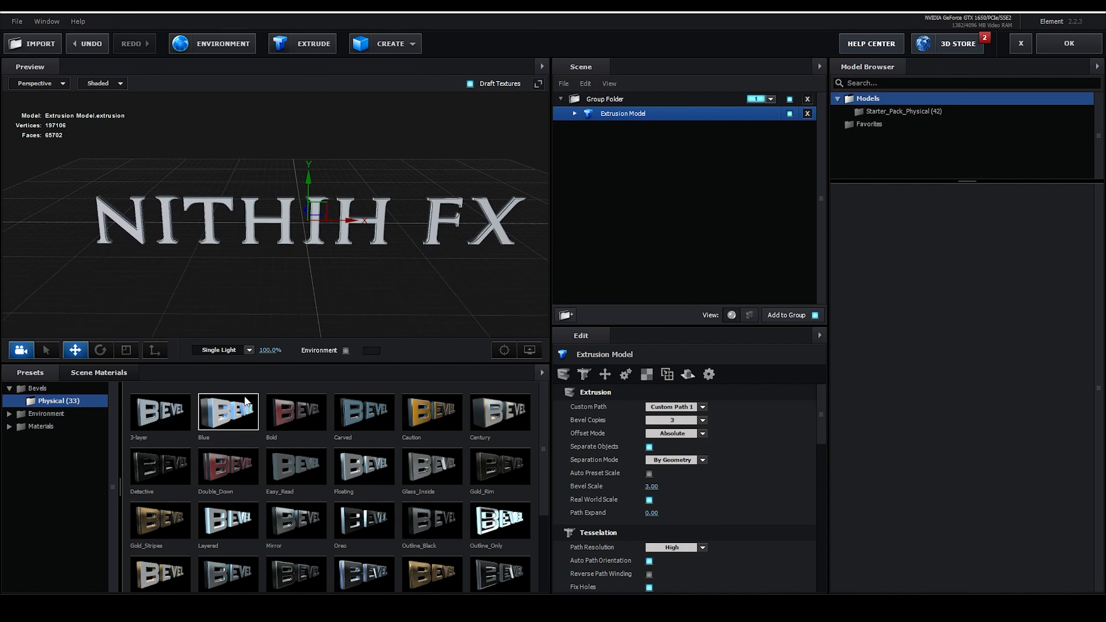
Try other Physical bevel presets on the extruded text, including Bold, Caution, Gold_Stripes, Mirror, Oreo and Glass_Inside.
left_click_drag(296, 412, 243, 260)
left_click_drag(431, 411, 371, 293)
left_click_drag(500, 411, 359, 243)
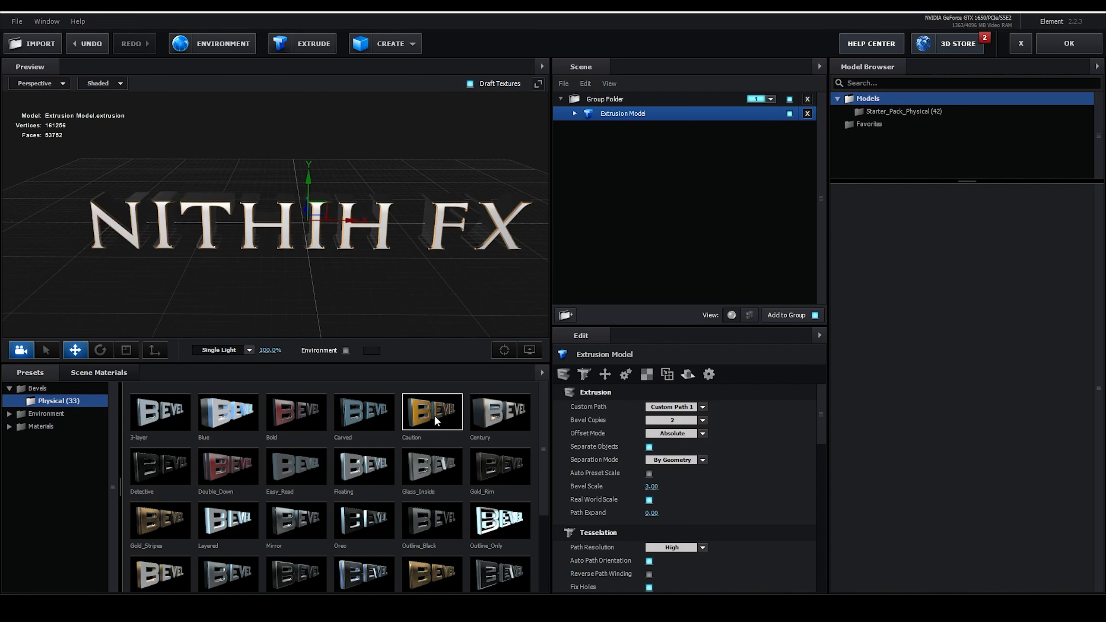
left_click(168, 519)
left_click(298, 519)
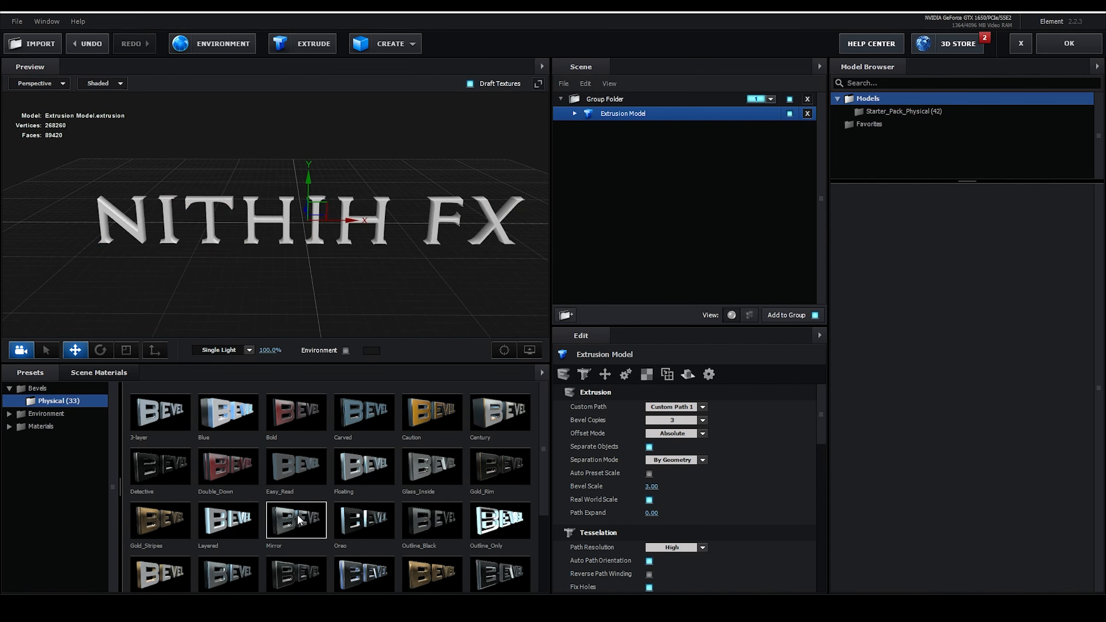
left_click(380, 520)
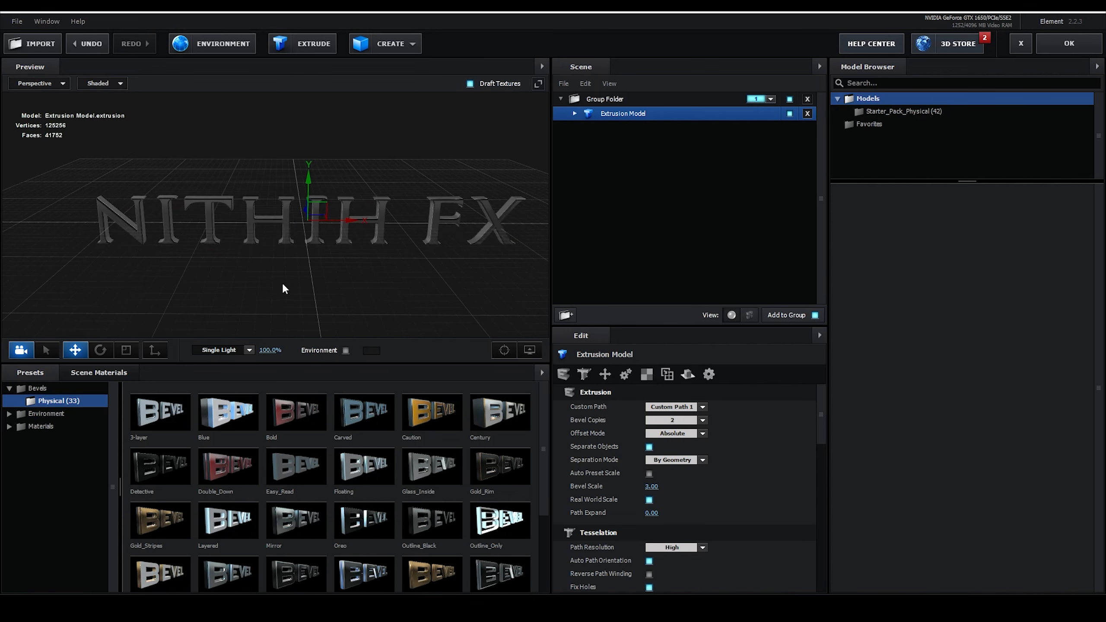
left_click_drag(296, 276, 324, 280)
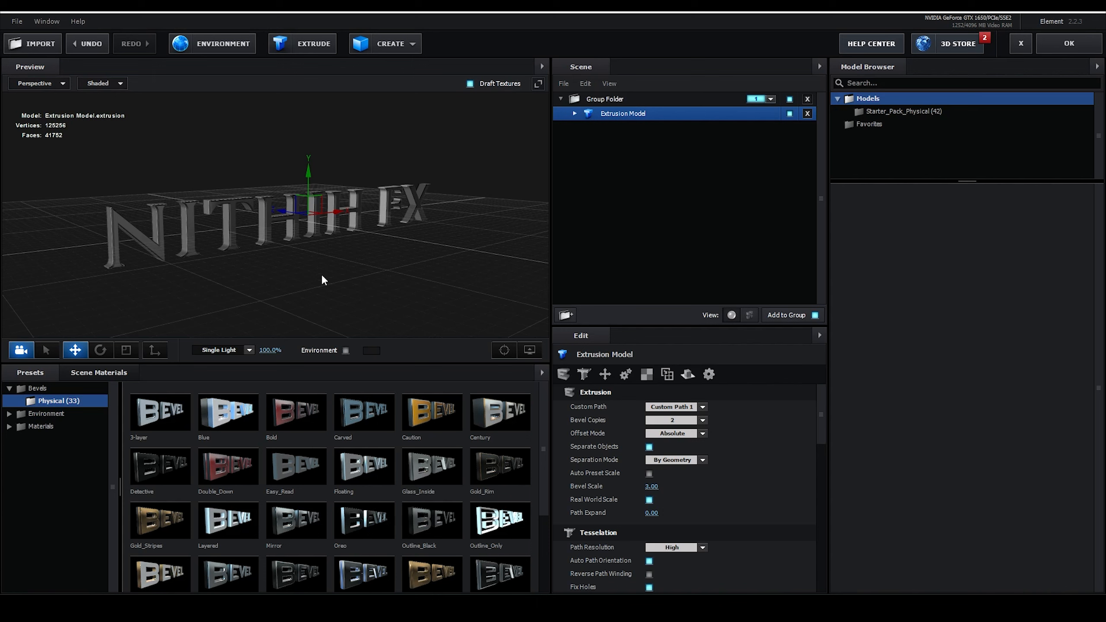
left_click(422, 468)
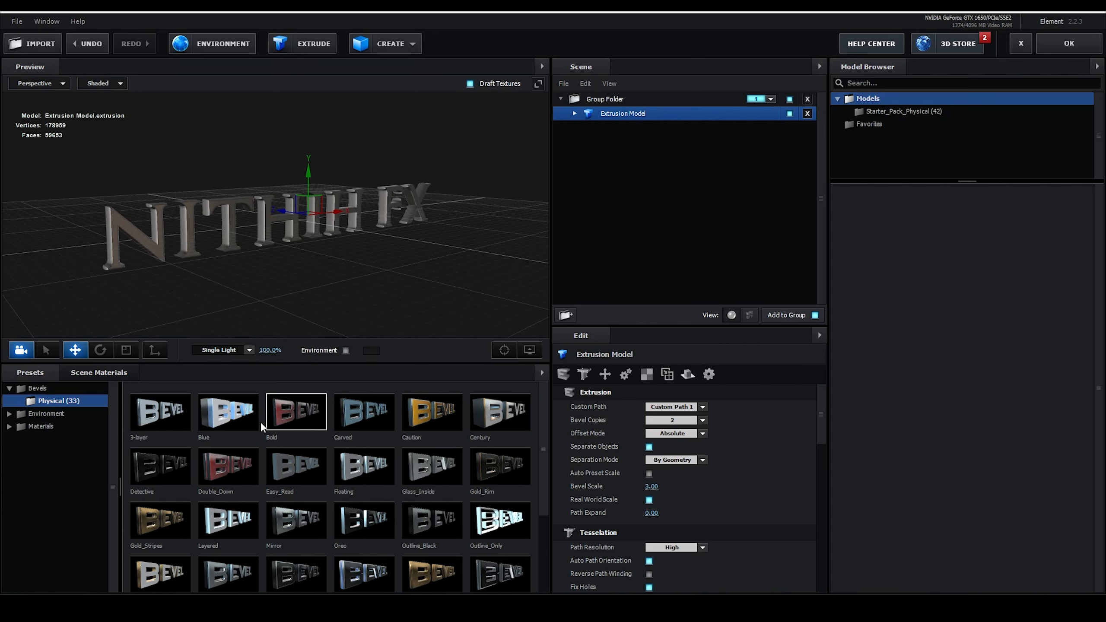
Reapply the 3-layer bevel preset to the extruded text and check it from the front.
left_click(184, 415)
left_click_drag(291, 286, 263, 291)
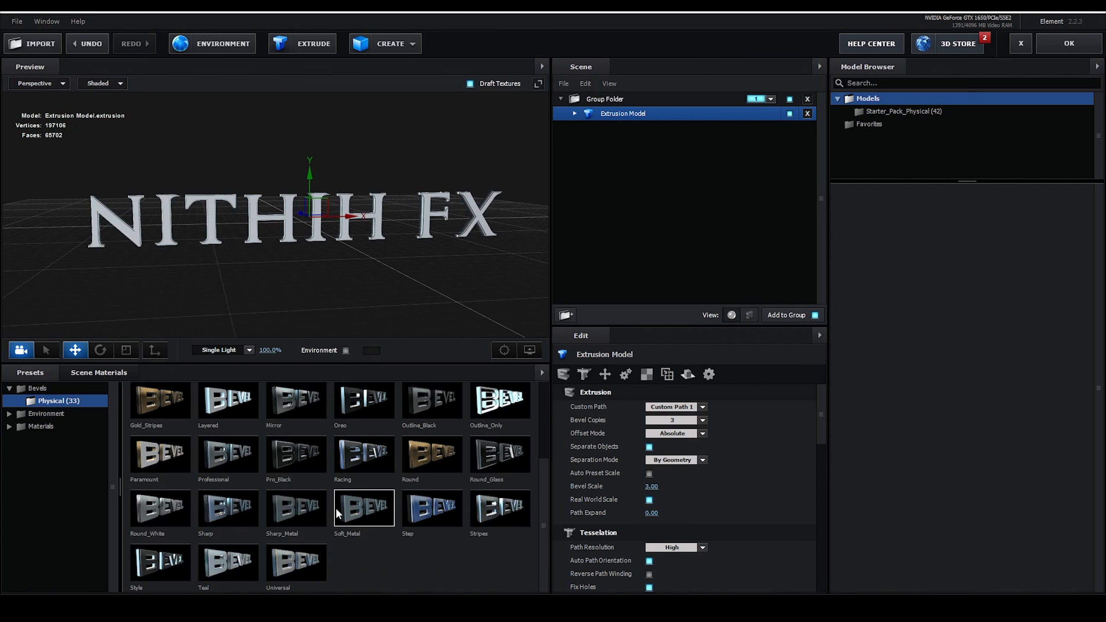
left_click_drag(255, 291, 243, 304)
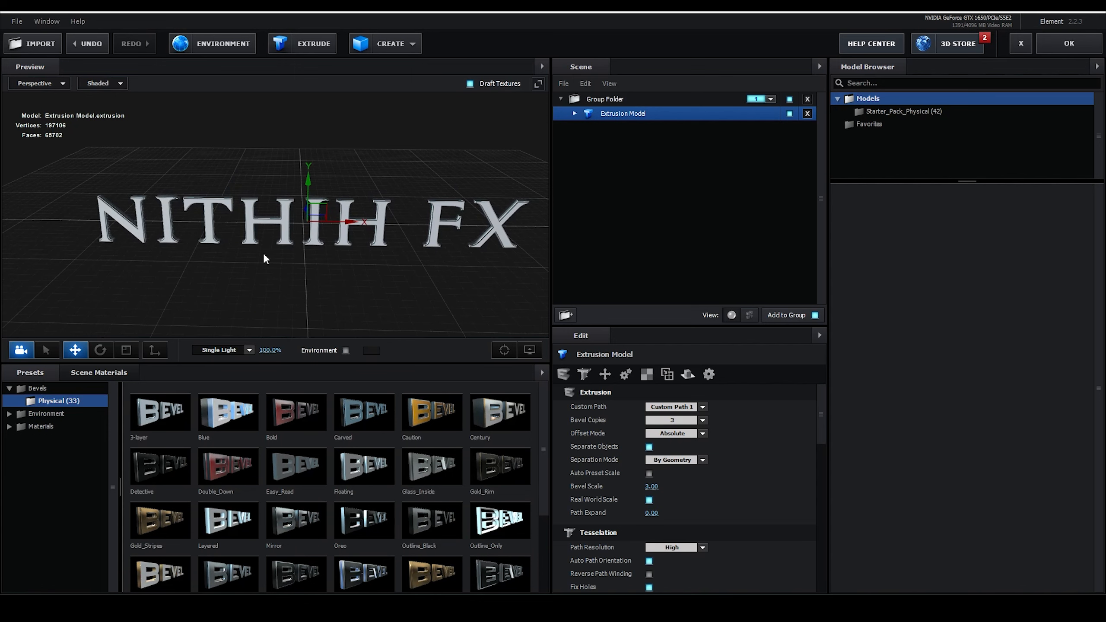
Show the environment behind the text in the preview and review its texture channel settings.
left_click(346, 351)
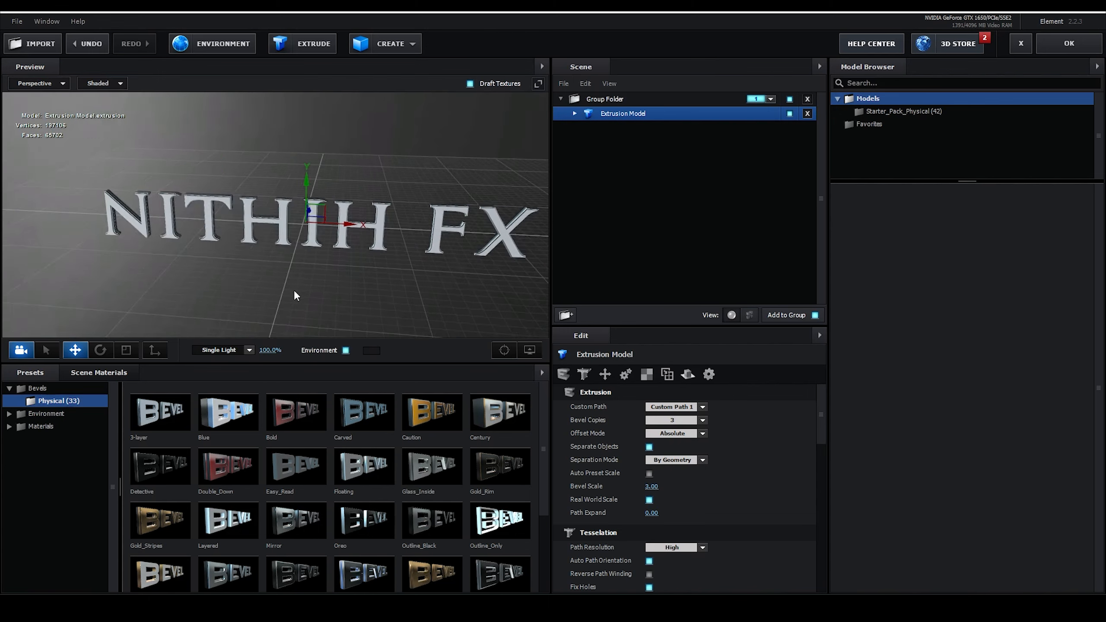
left_click_drag(275, 277, 313, 292)
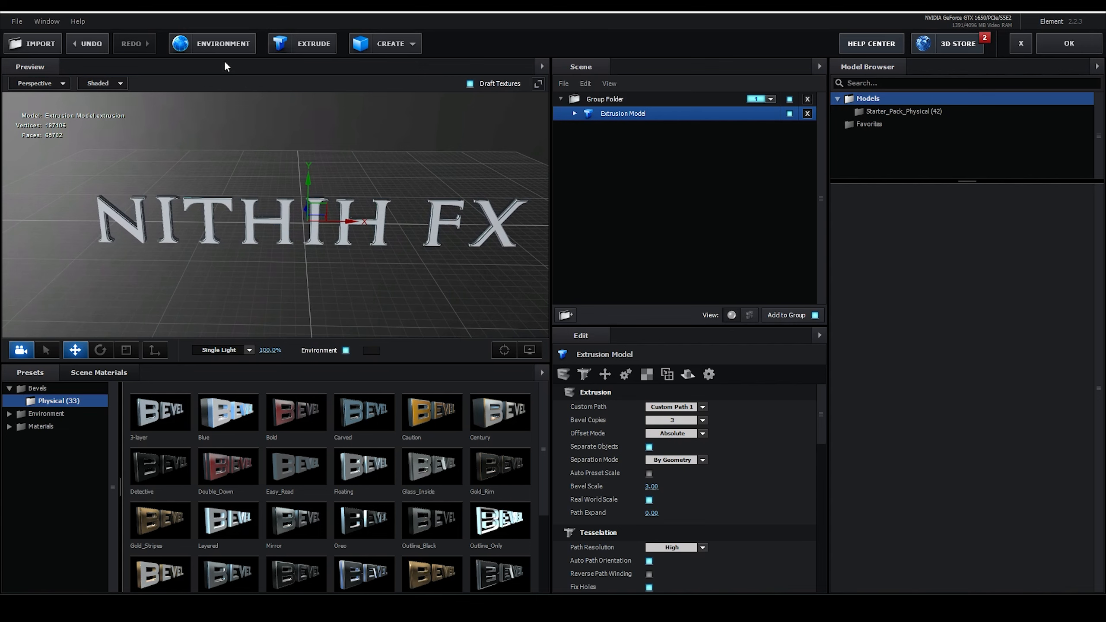
left_click(224, 45)
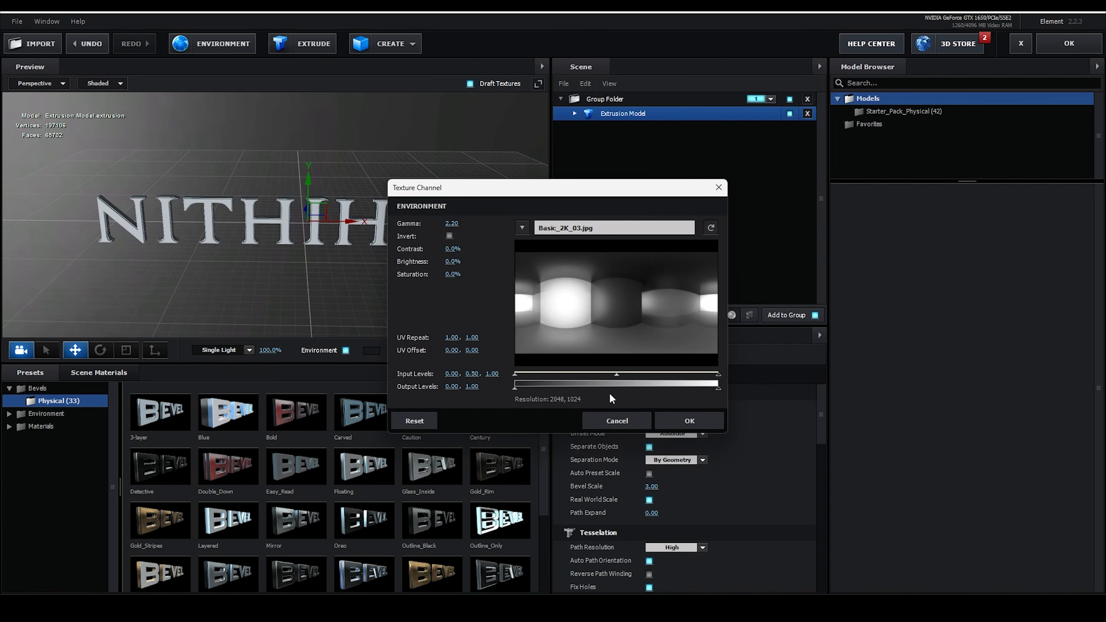
left_click(687, 418)
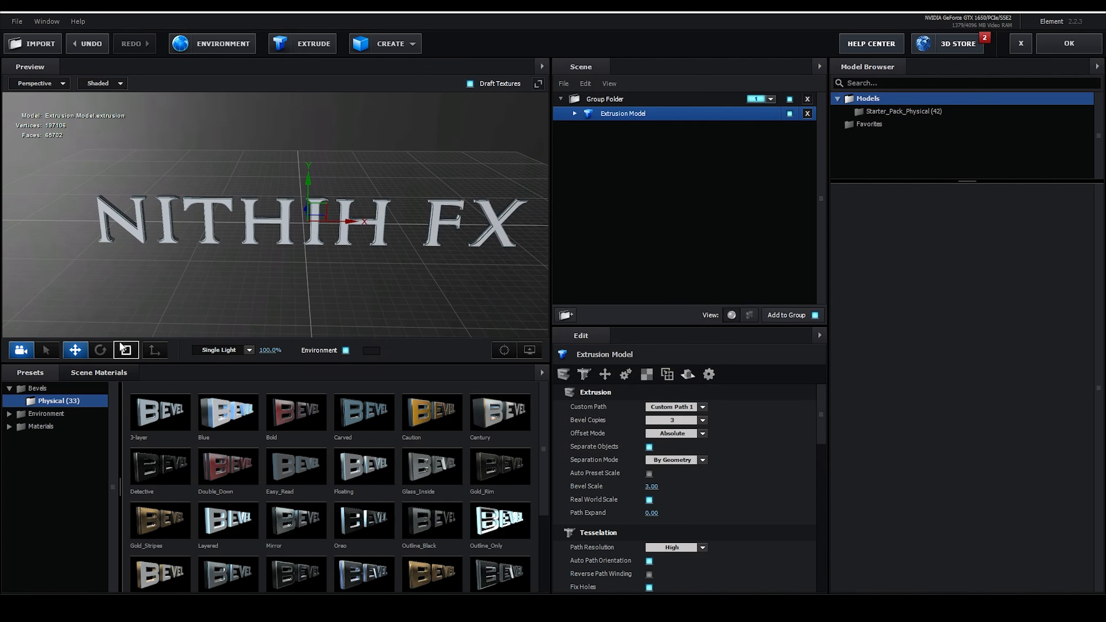
Try the Garden_blurred environment from V1_Environment, hide the environment background and inspect the reflections on the text.
left_click(9, 414)
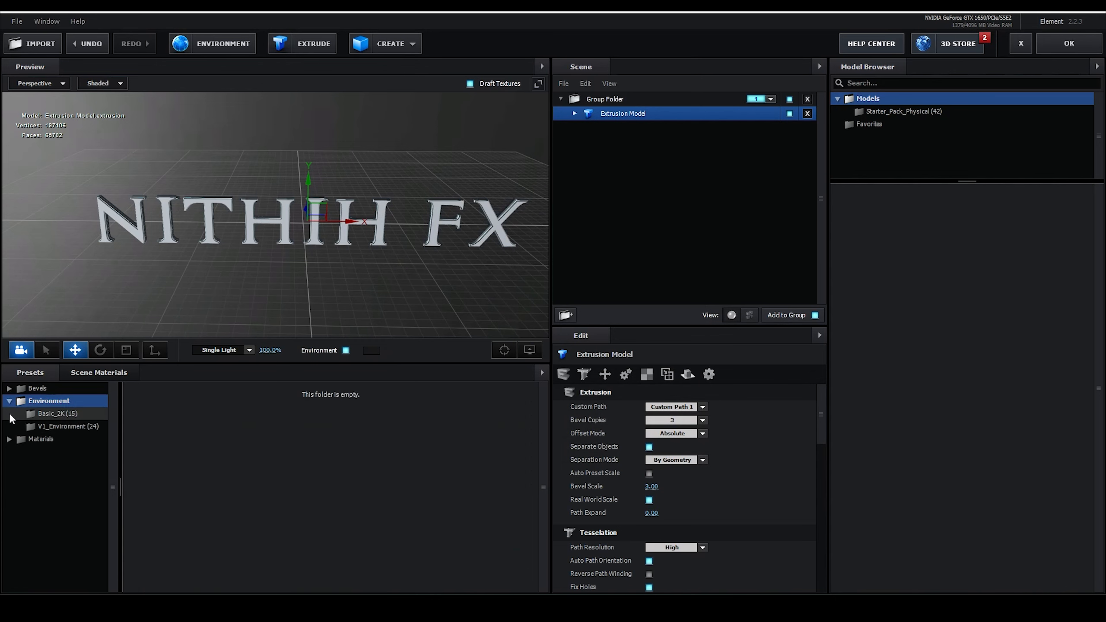
left_click(63, 415)
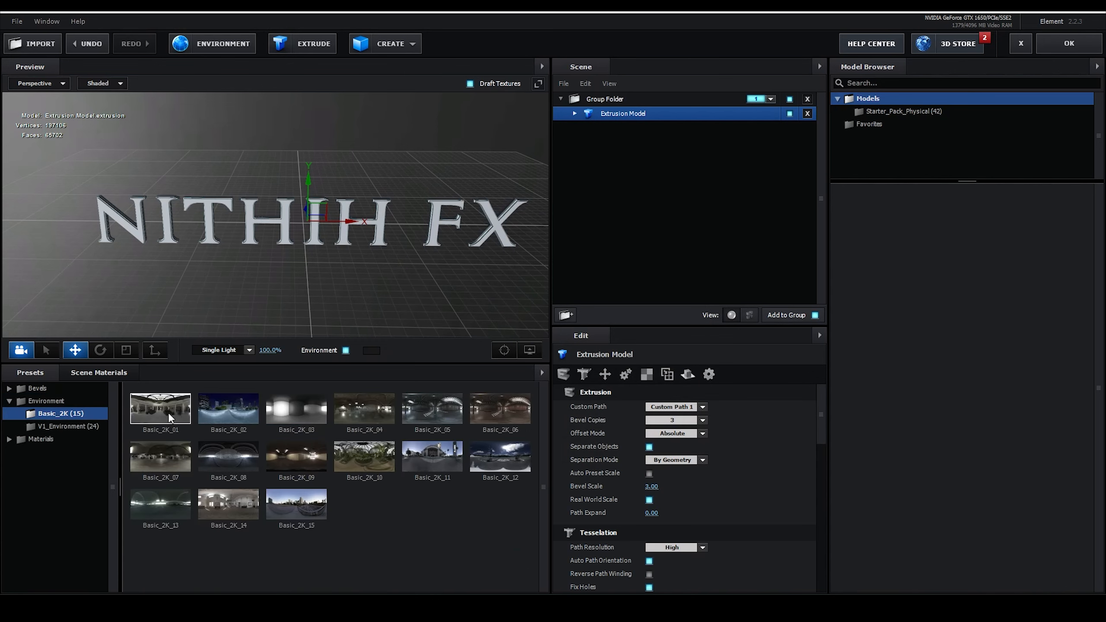
left_click(57, 426)
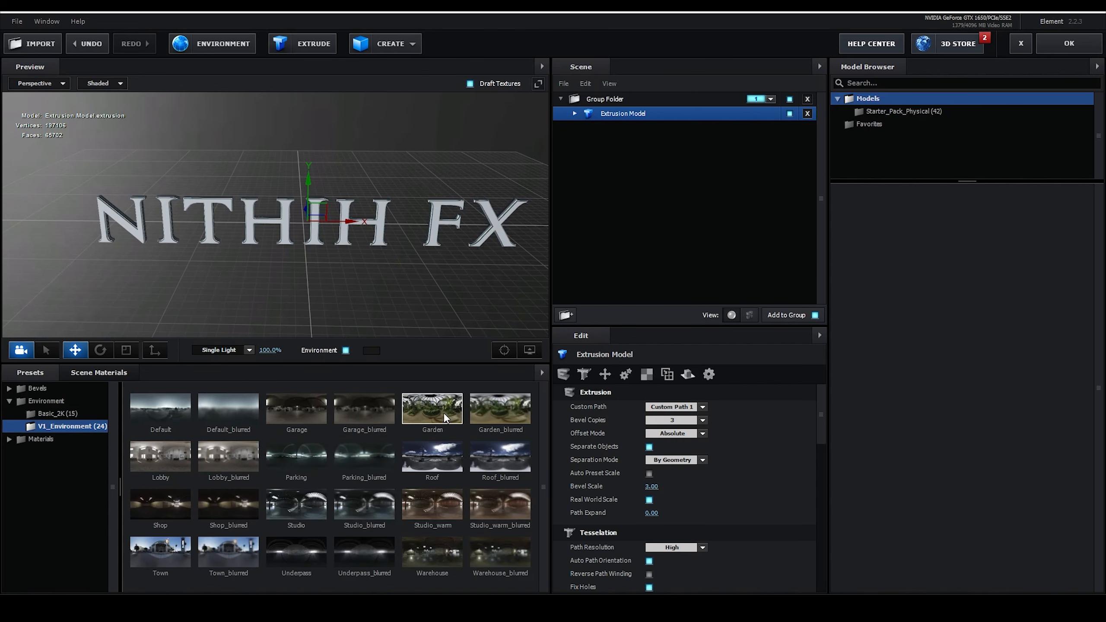
left_click(511, 414)
left_click(345, 351)
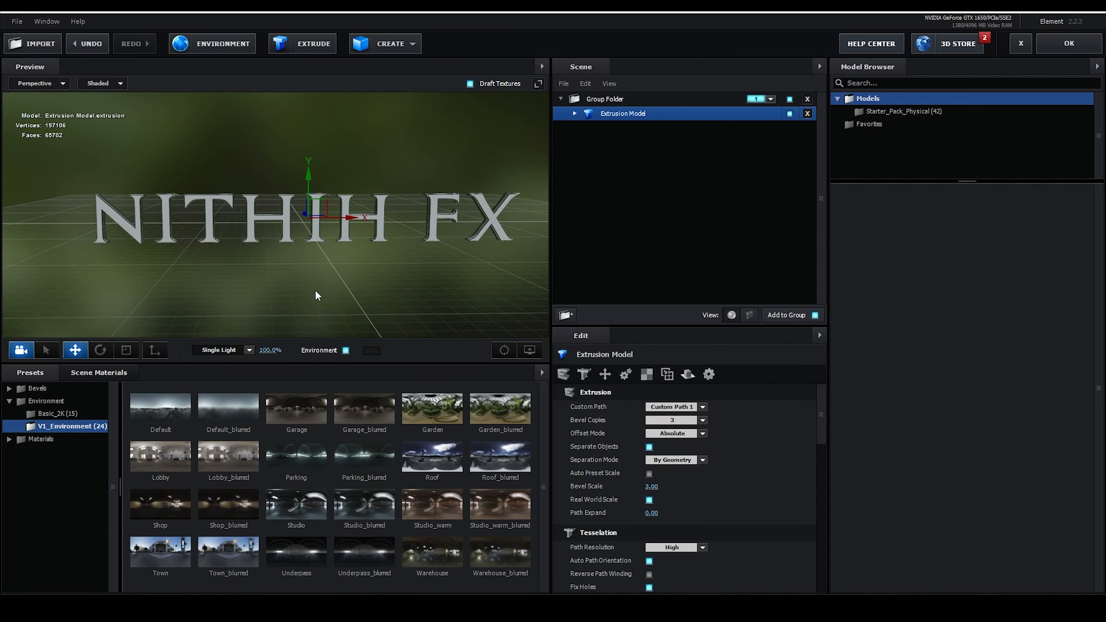
left_click(346, 350)
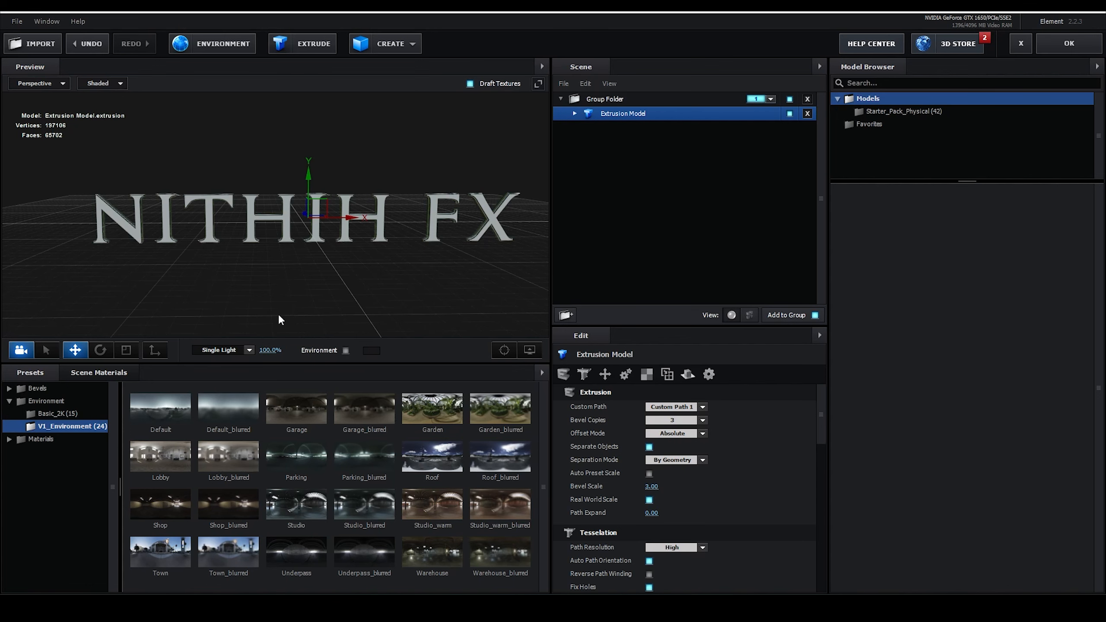
left_click_drag(301, 285, 379, 290)
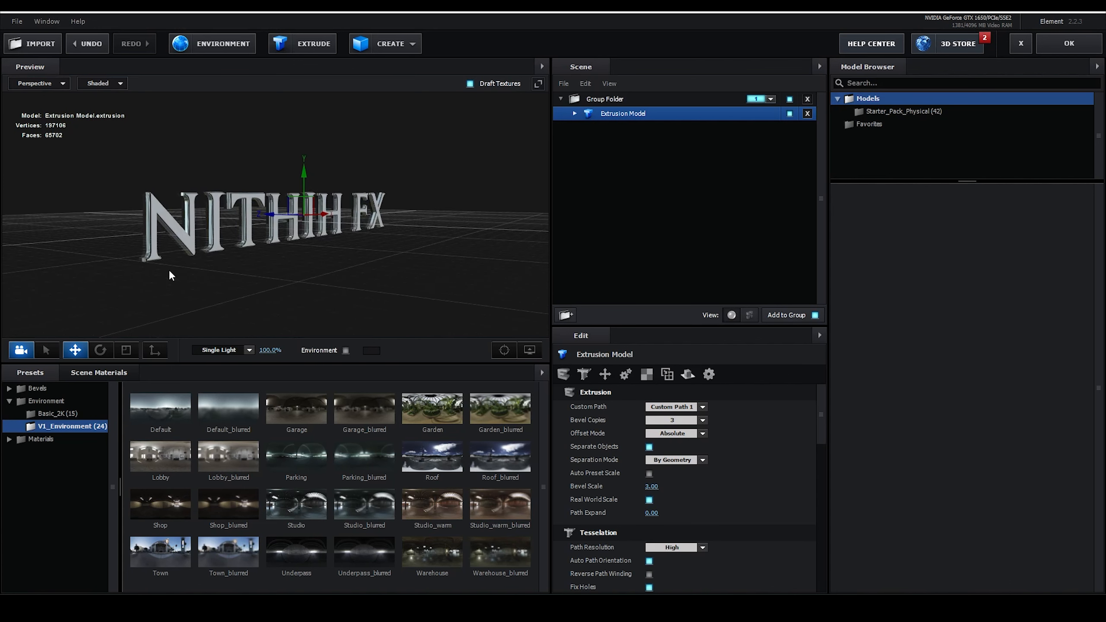
scroll(160, 244, "up", 5)
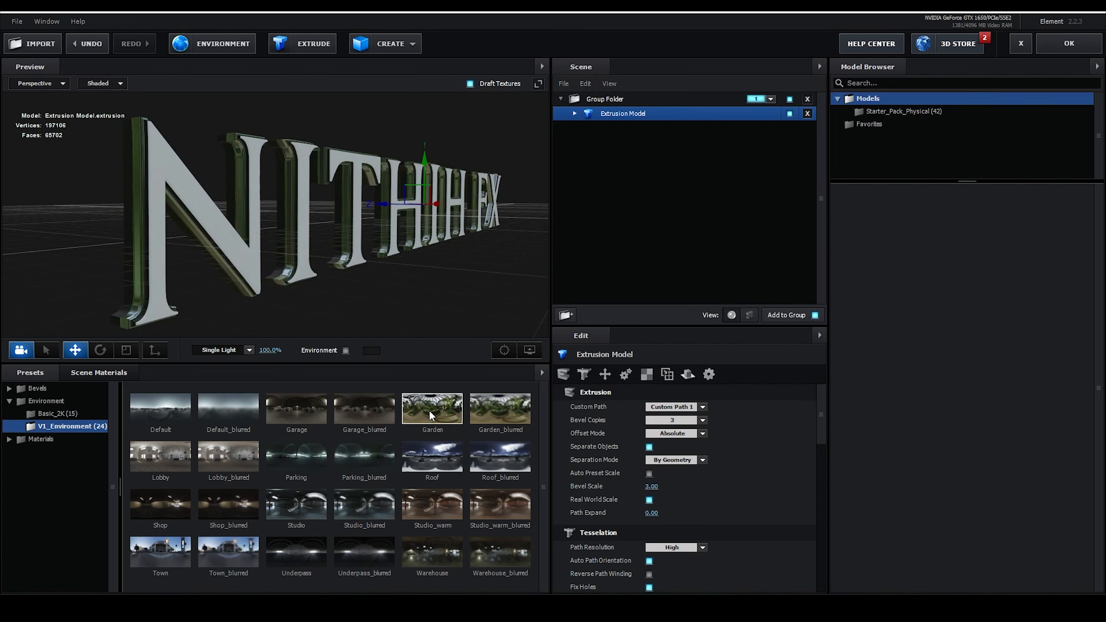
left_click_drag(395, 261, 348, 273)
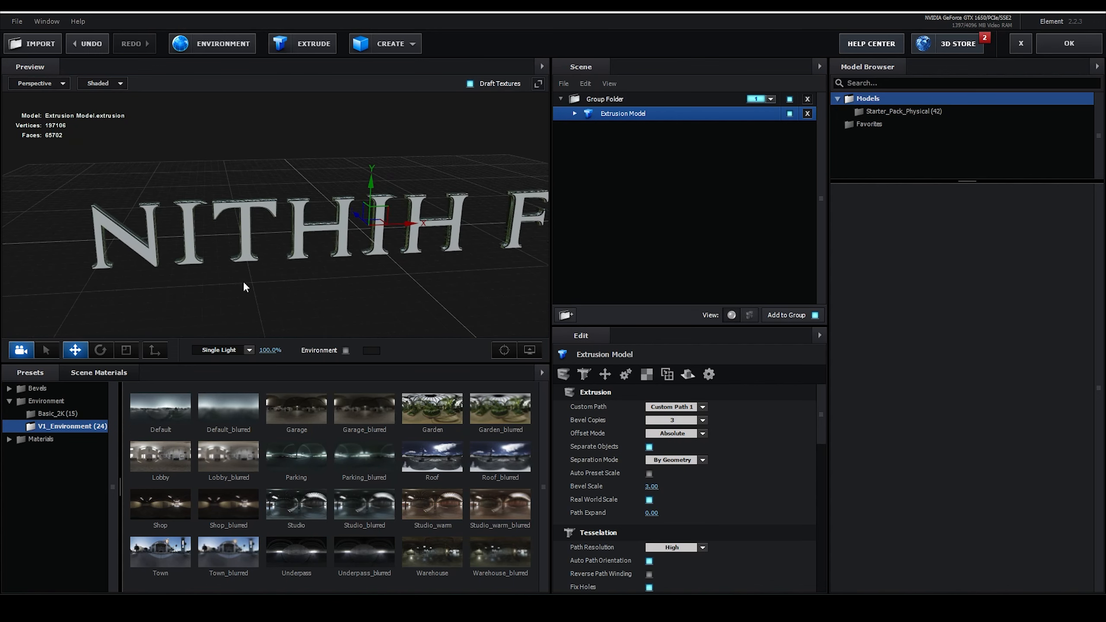
left_click_drag(242, 280, 298, 280)
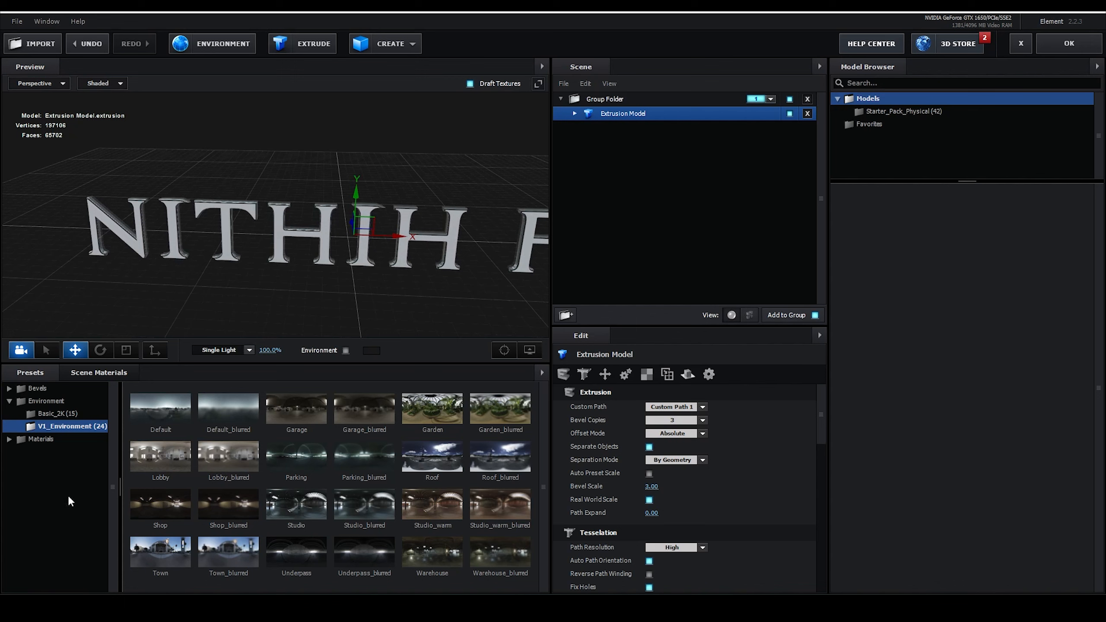
Try Bright_Light and Flat_Color from the Physical materials on the extruded text and settle on the Chrome material.
left_click(9, 438)
left_click(68, 426)
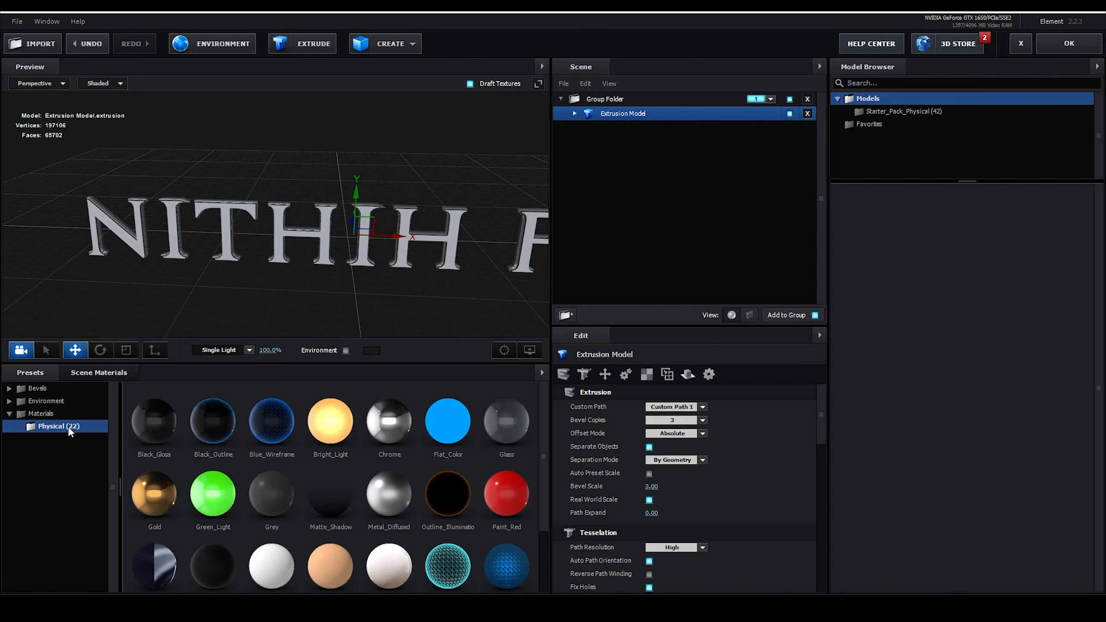
left_click_drag(307, 424, 279, 264)
left_click(320, 416)
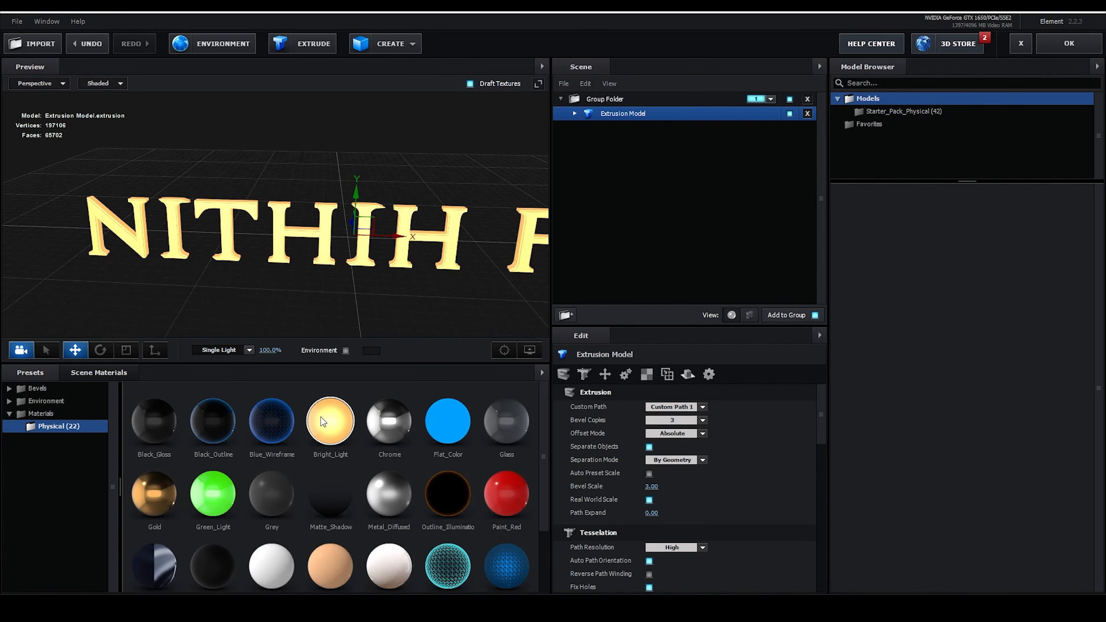
left_click(440, 421)
left_click(393, 432)
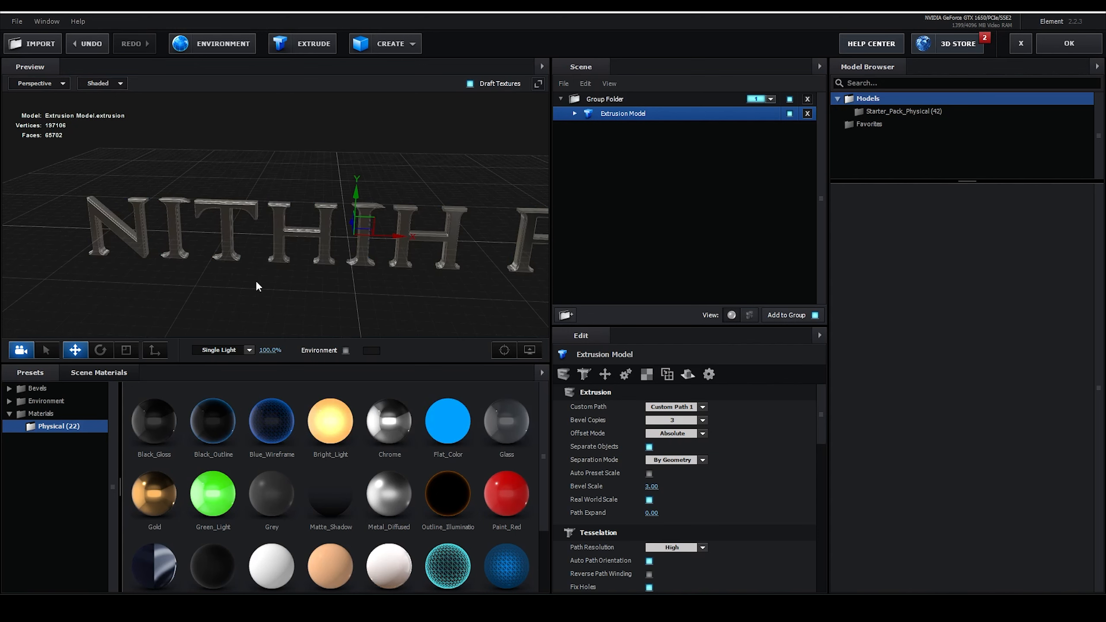
left_click_drag(257, 283, 273, 261)
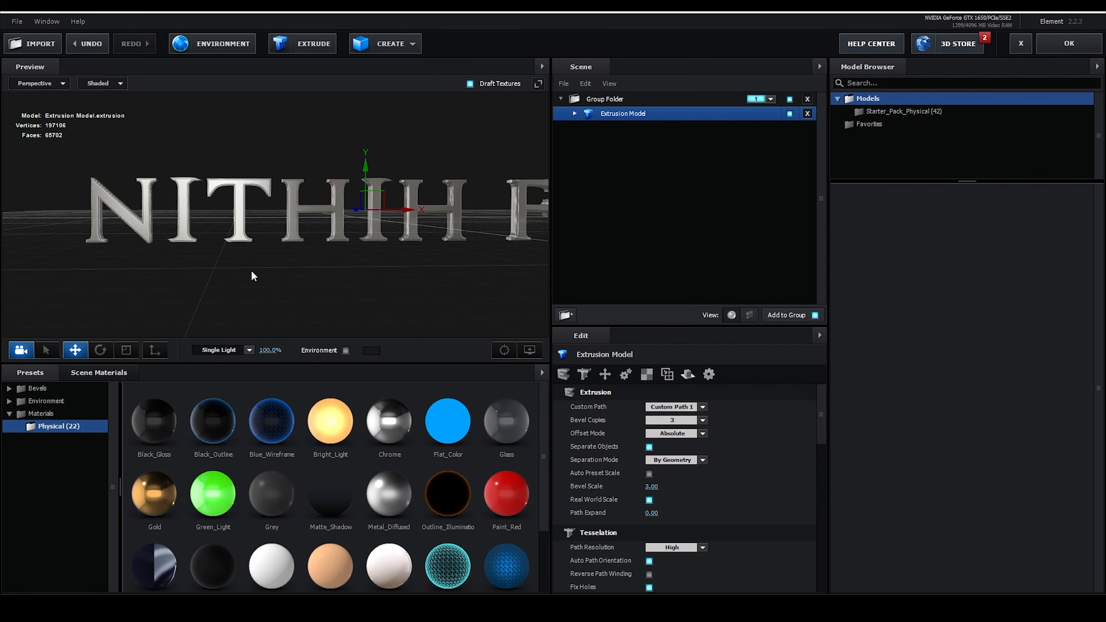
mouse_move(251, 272)
left_mouse_down()
mouse_move(307, 266)
mouse_move(254, 278)
left_mouse_up()
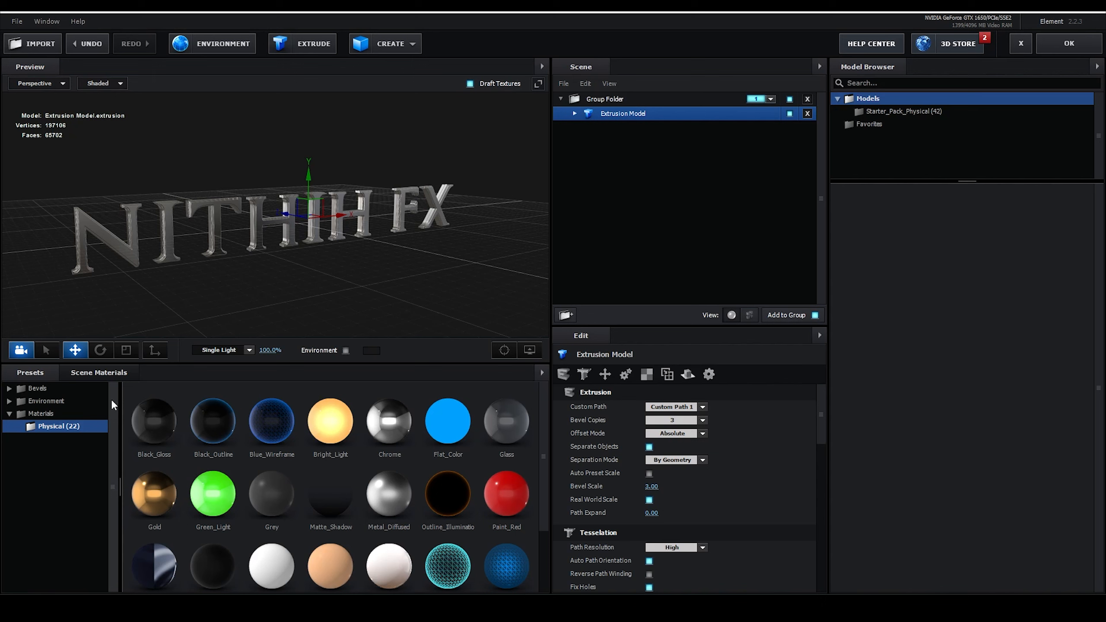
left_click(50, 416)
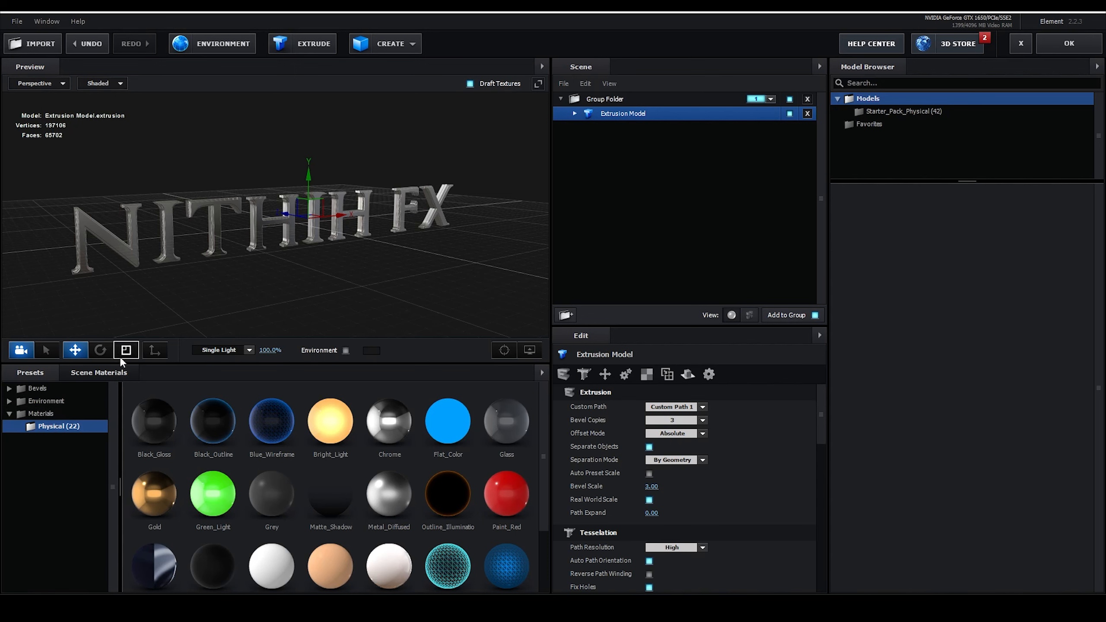
left_click(56, 390)
left_click(49, 400)
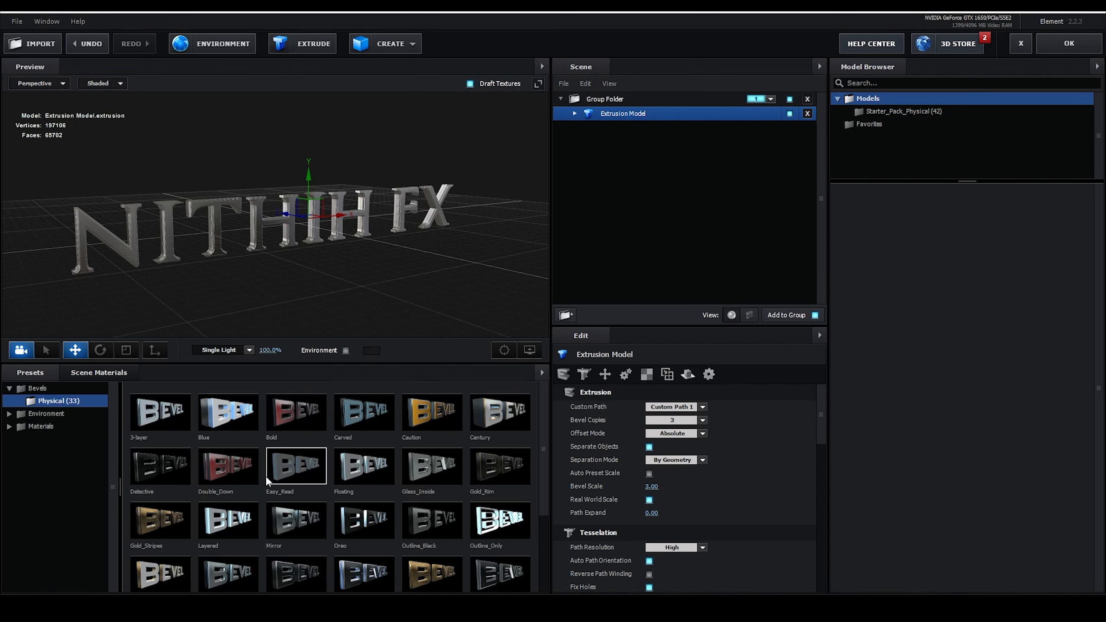
left_click(50, 426)
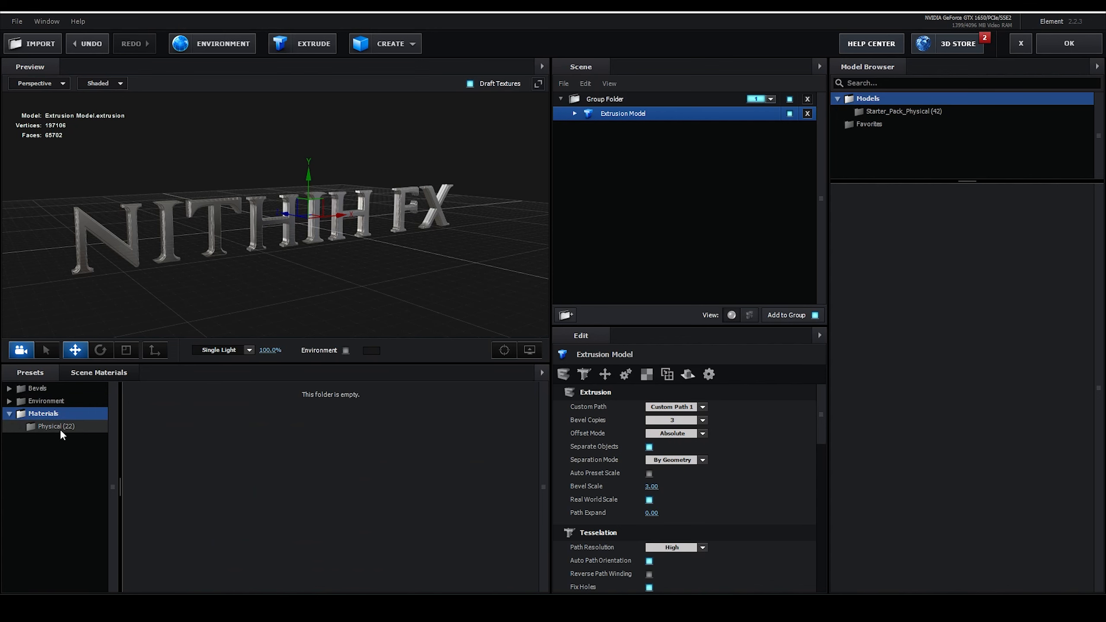
left_click(60, 429)
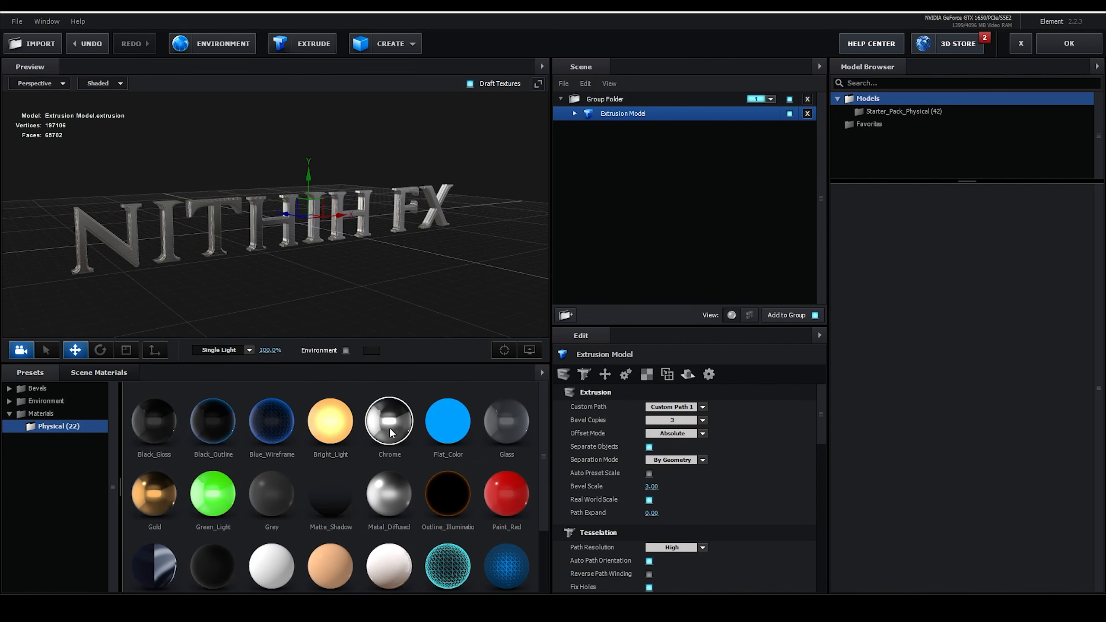
Apply the Basic_2K_03 environment from the Basic_2K presets and check the text's reflections.
left_click(48, 401)
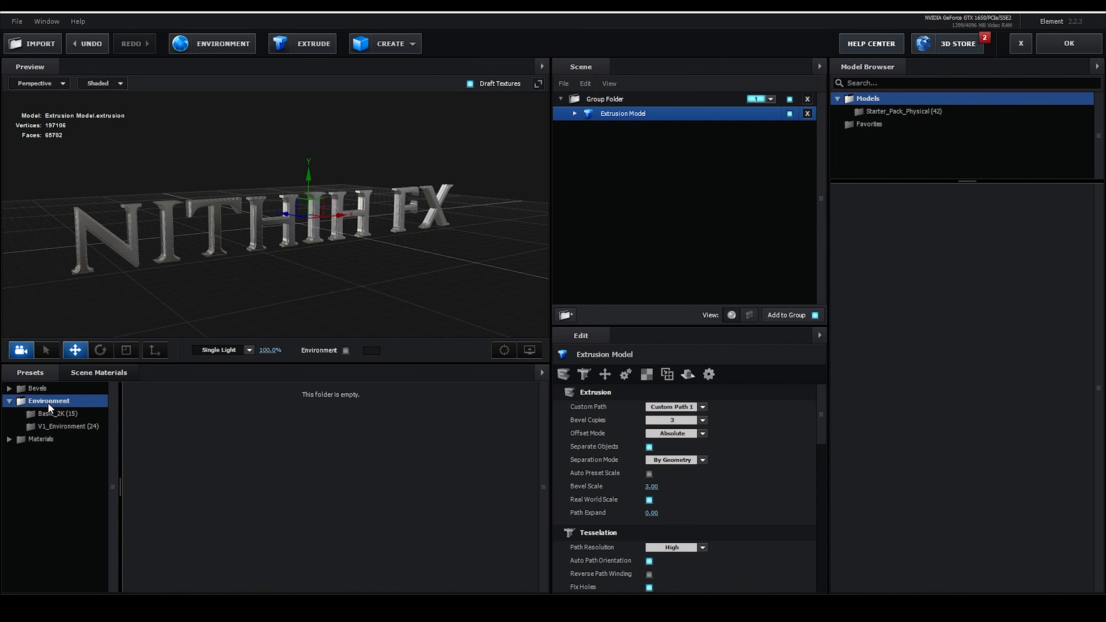
left_click(69, 413)
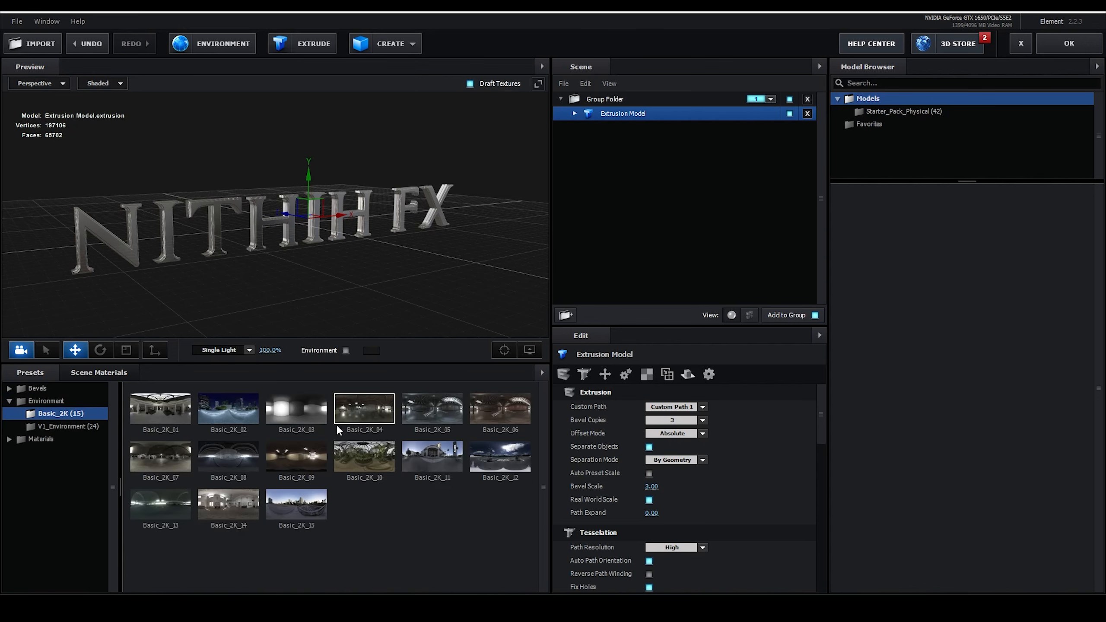
left_click(305, 413)
left_click_drag(343, 320, 313, 289)
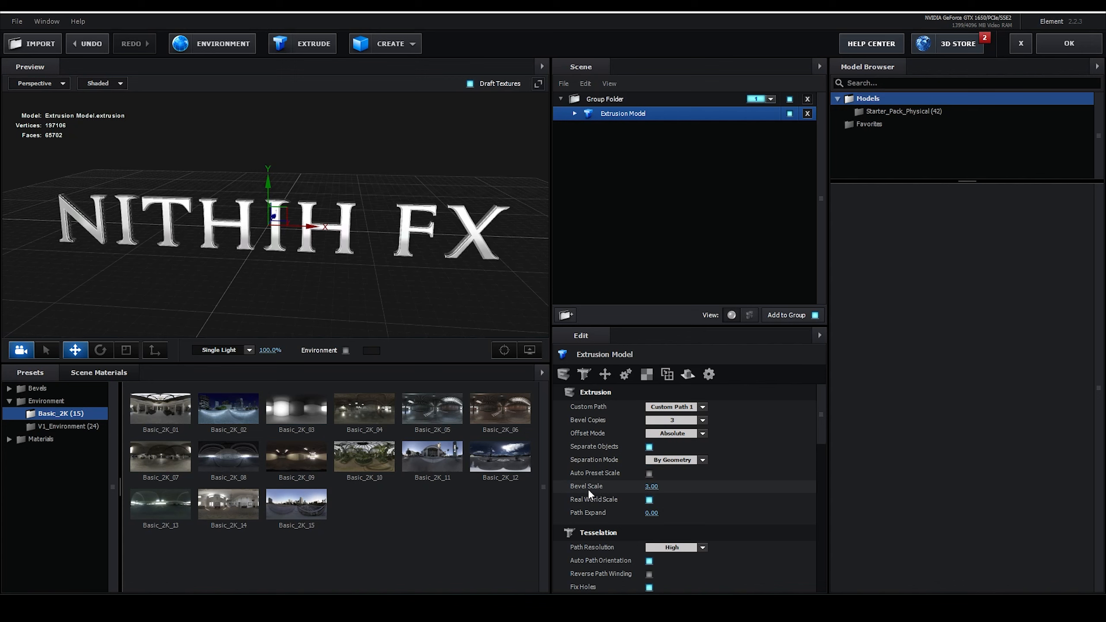
Try a Bevel Scale of 4.97 on the extruded text, check its depth from the side, and restore the value to 3.
left_click_drag(394, 331, 414, 321)
left_click_drag(291, 266, 330, 257)
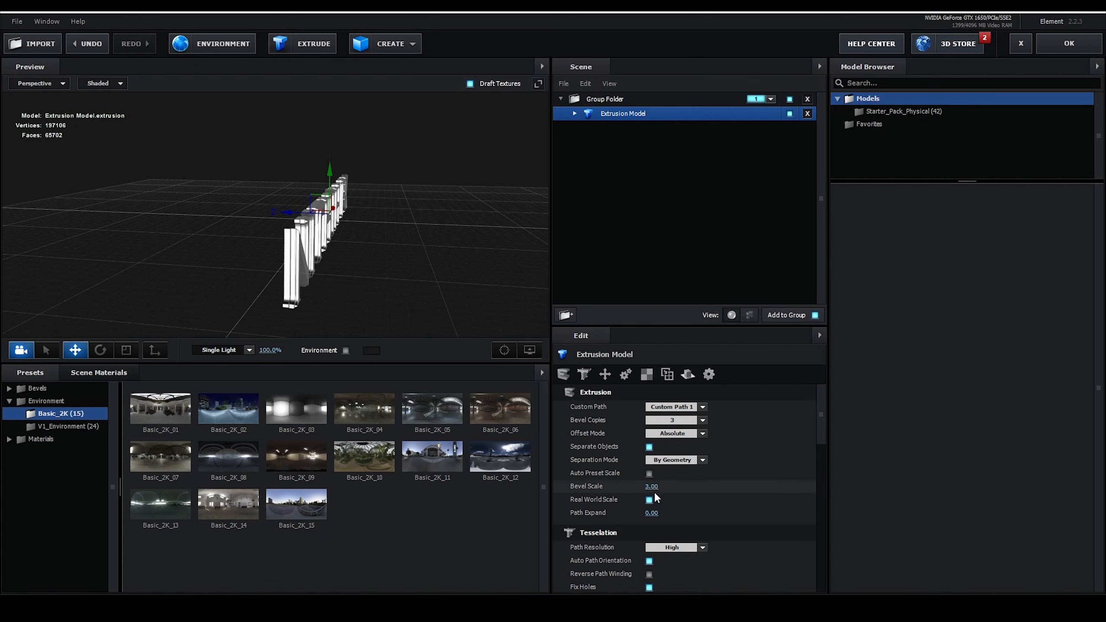
left_click_drag(652, 486, 764, 484)
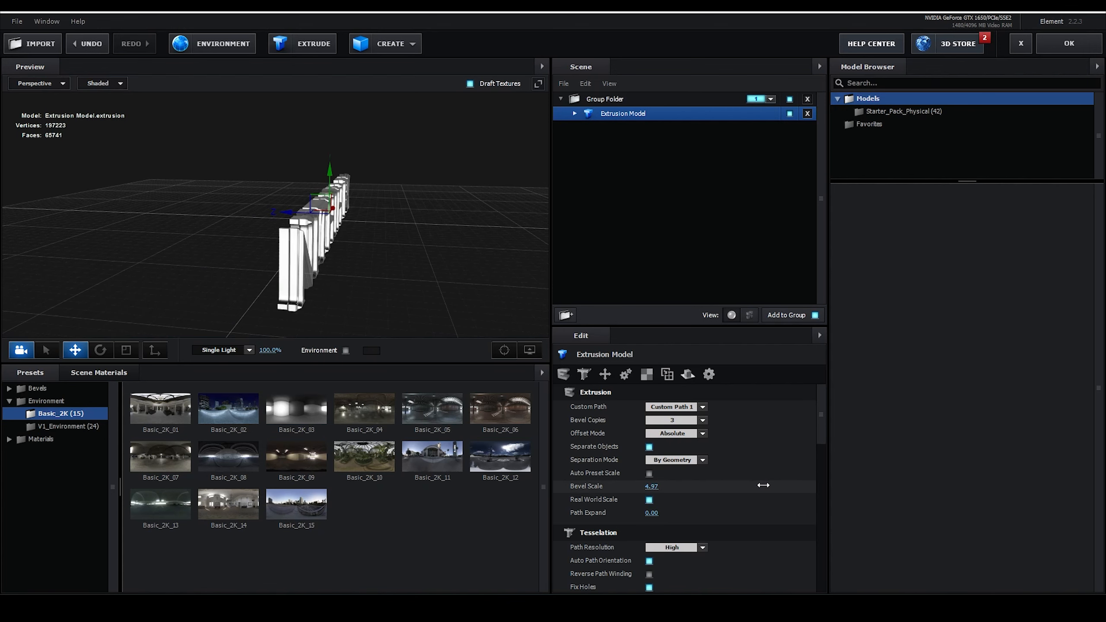
left_click(653, 487)
type("3")
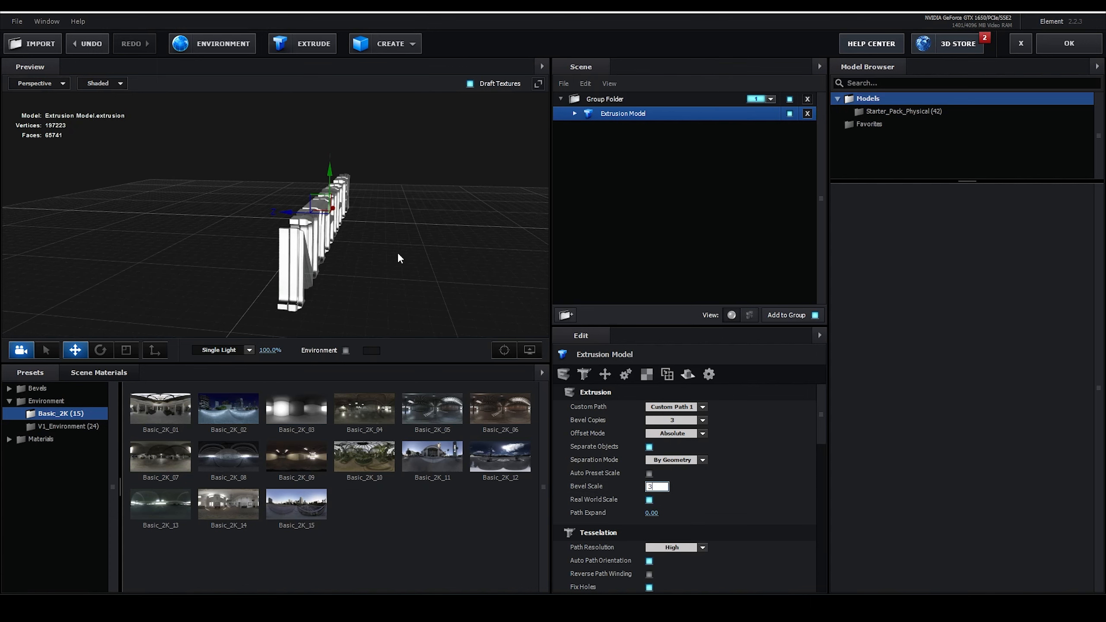
key("Return")
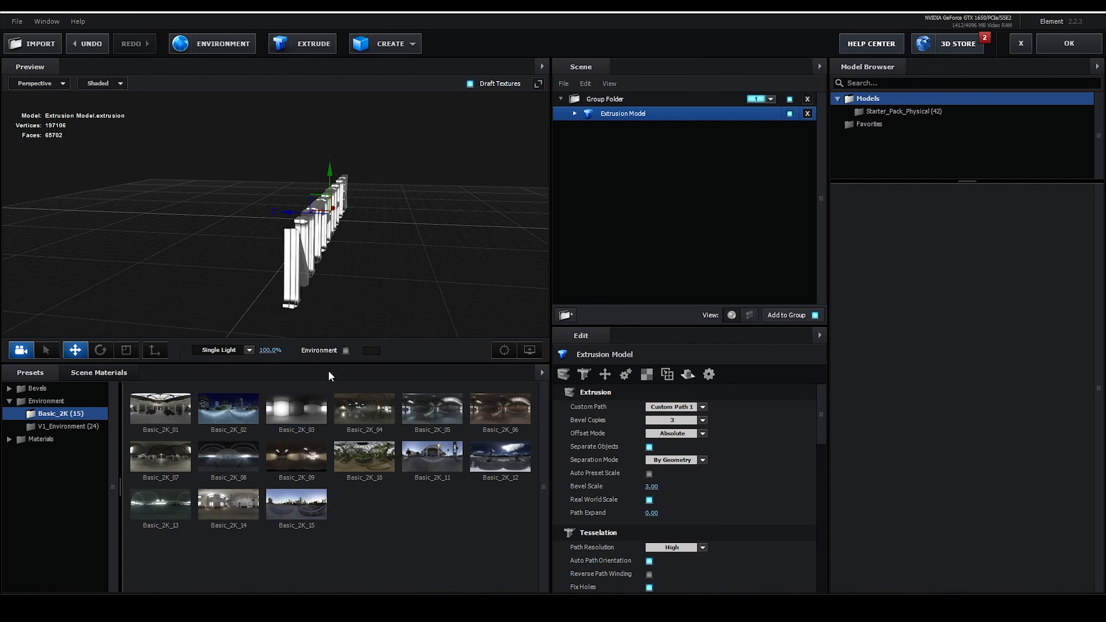
Try stretching the extruded text along its Z axis with the scale tool, inspect it from the front, and undo the scaling.
key("r")
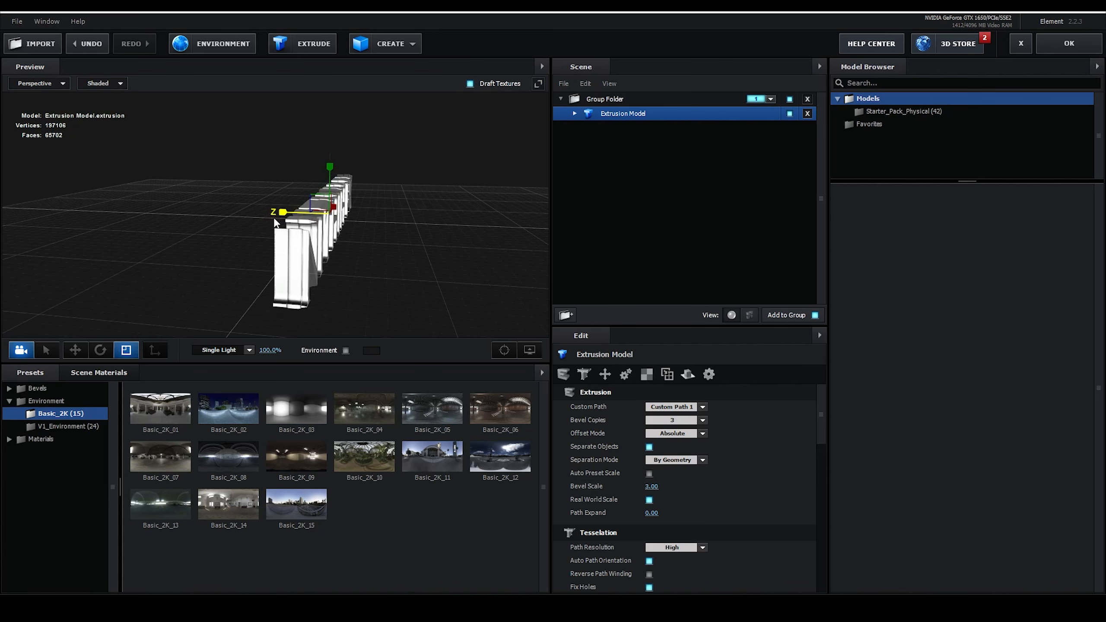
left_click_drag(279, 217, 319, 250)
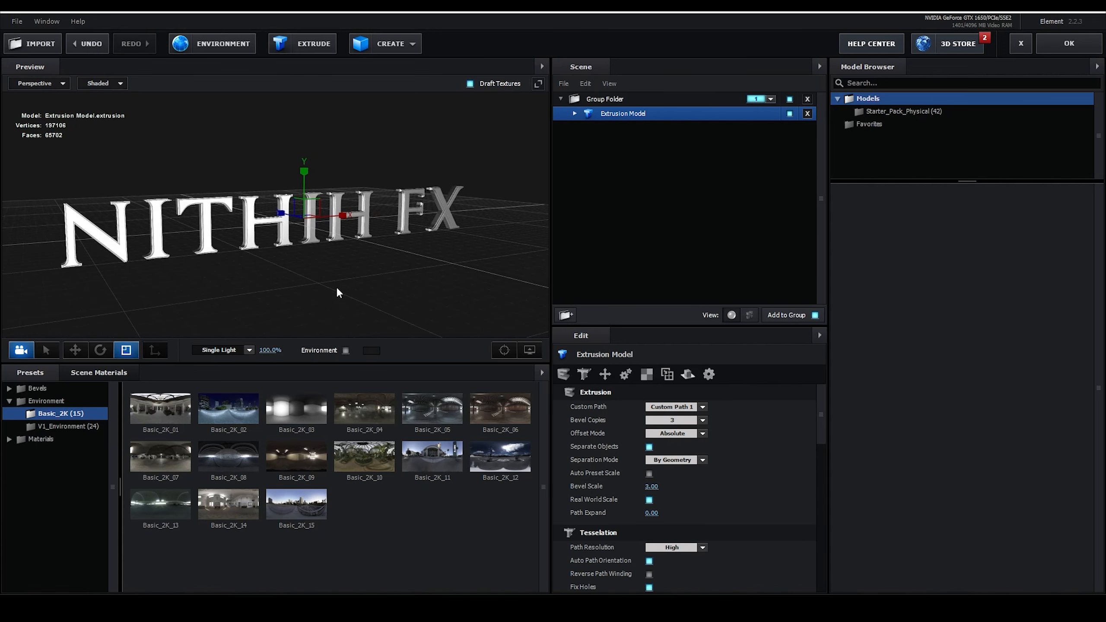
key("ctrl+z")
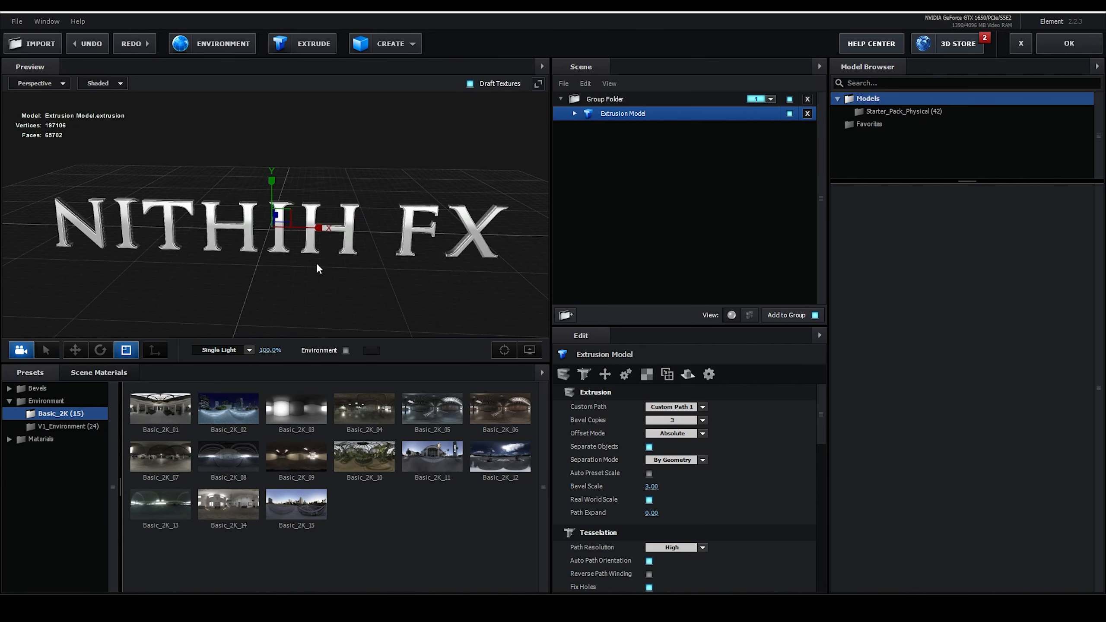
Look over the text from a low front angle and accept the scene setup to return to the composition.
left_click(50, 389)
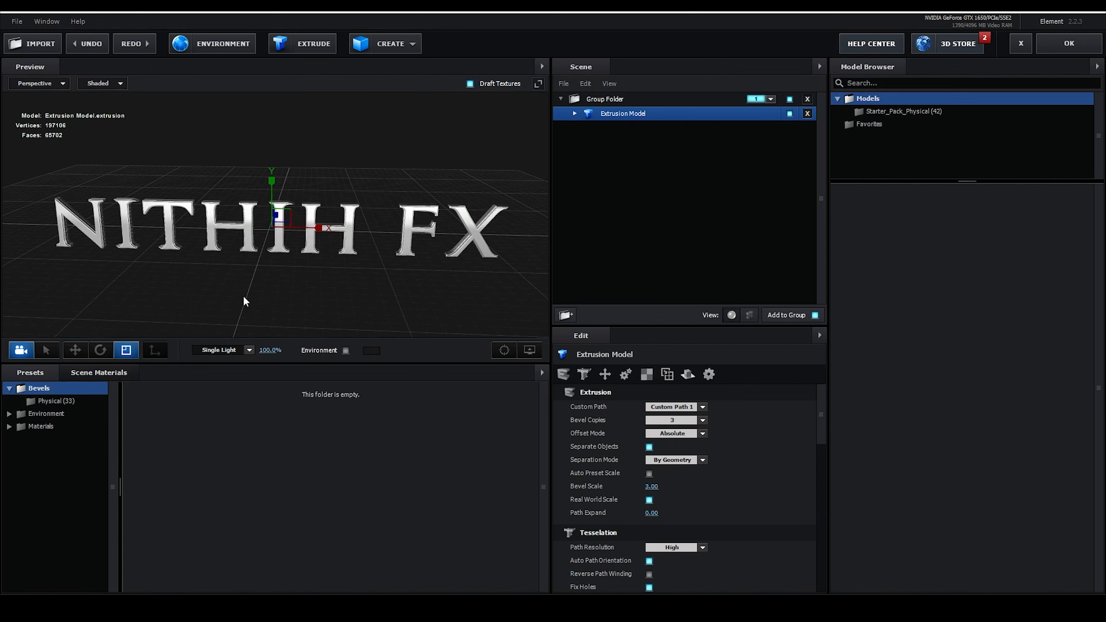
left_click_drag(256, 277, 252, 266)
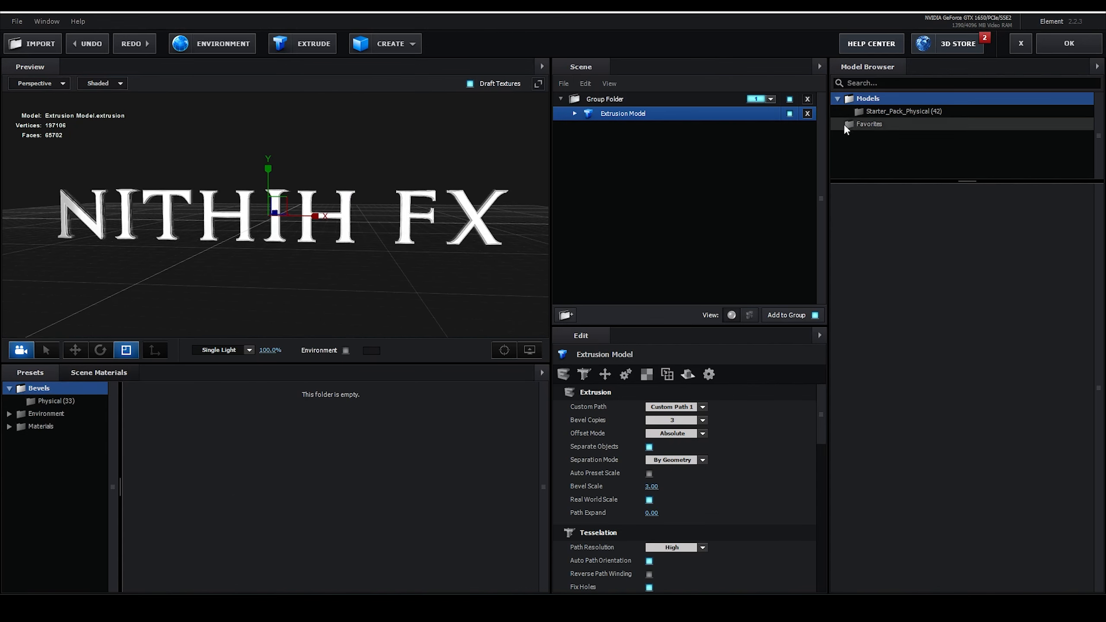
left_click(1049, 43)
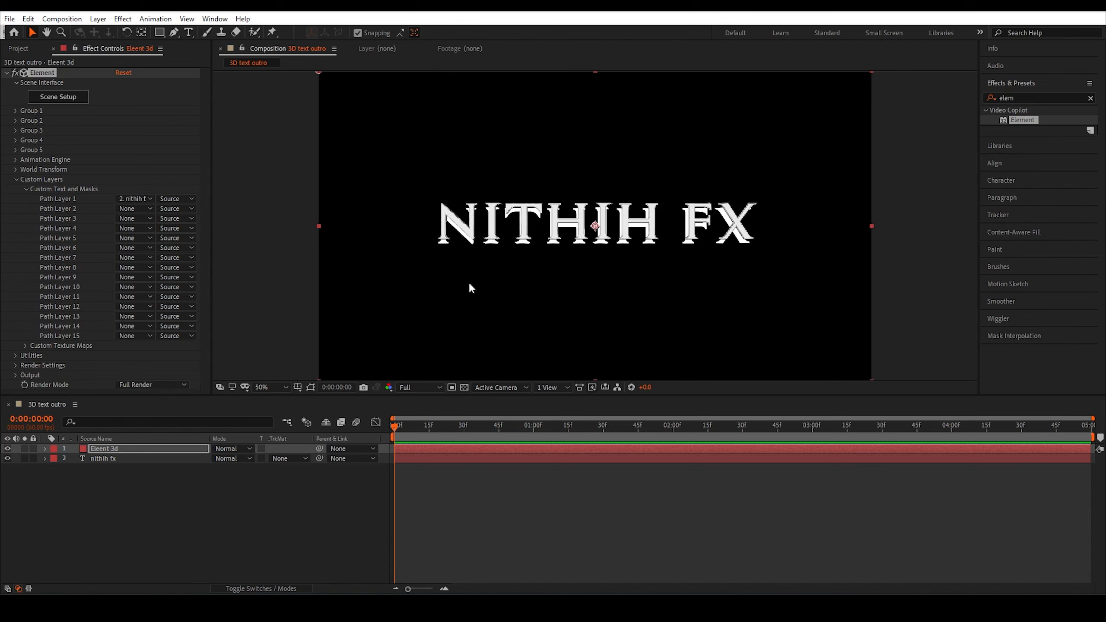
Compare the flat text and the Element layer by toggling visibility, leaving the nithih fx layer hidden and the Element layer shown.
left_click(8, 449)
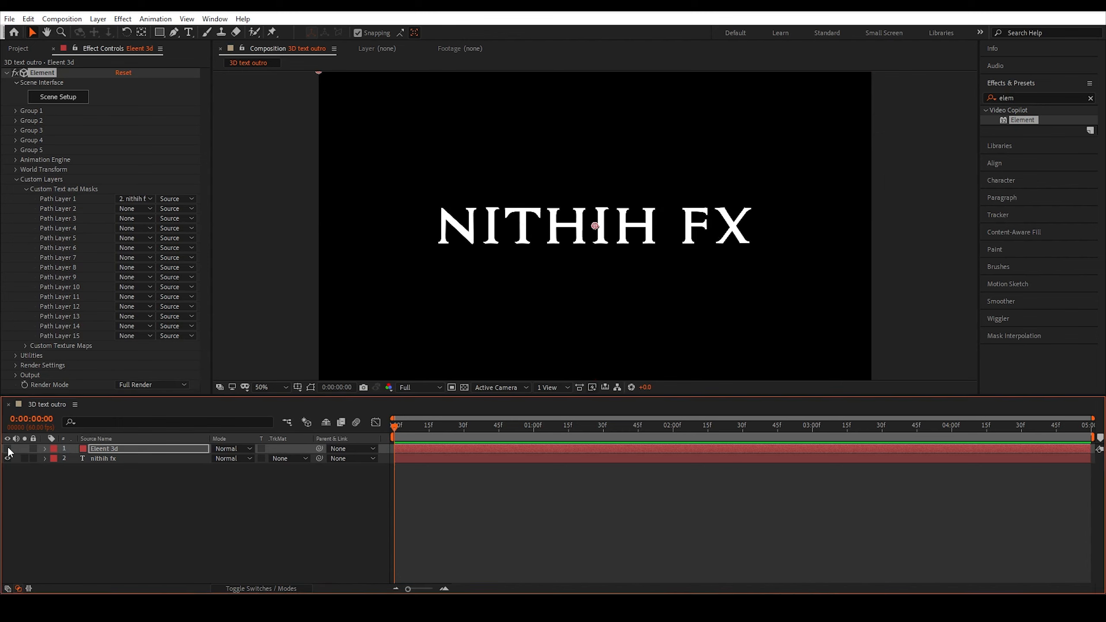
left_click(7, 449)
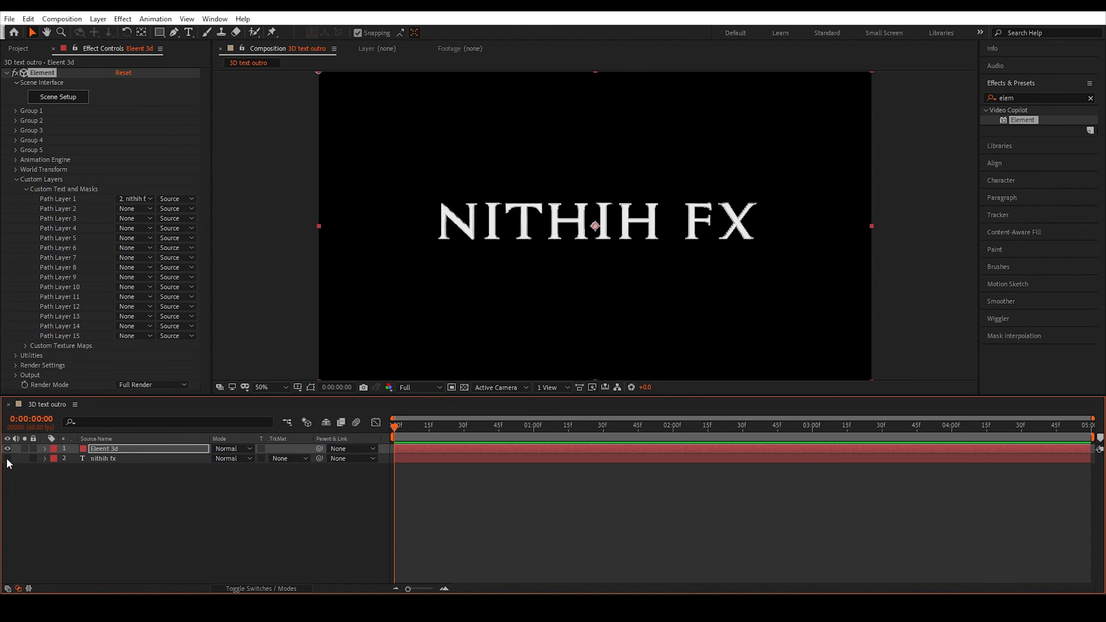
left_click(8, 459)
left_click(8, 448)
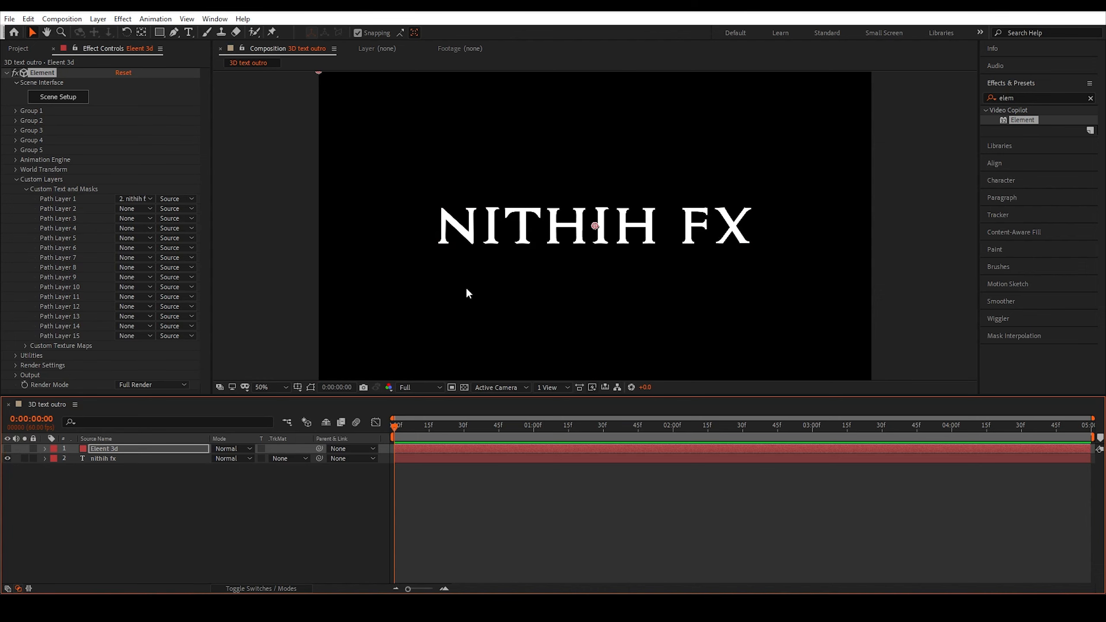
left_click(8, 459)
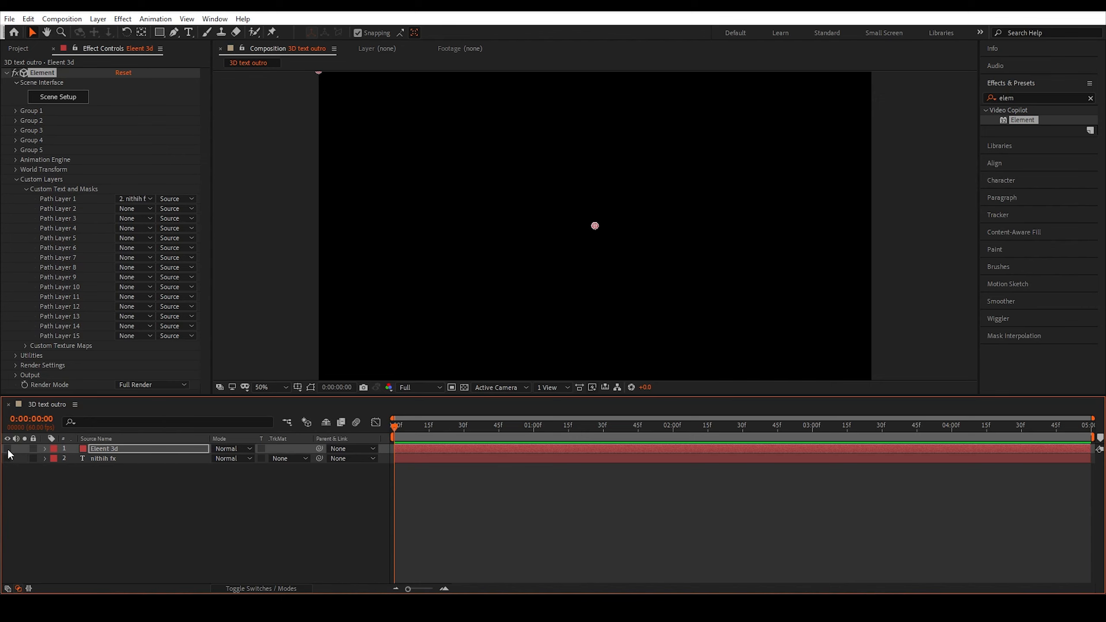
left_click(7, 449)
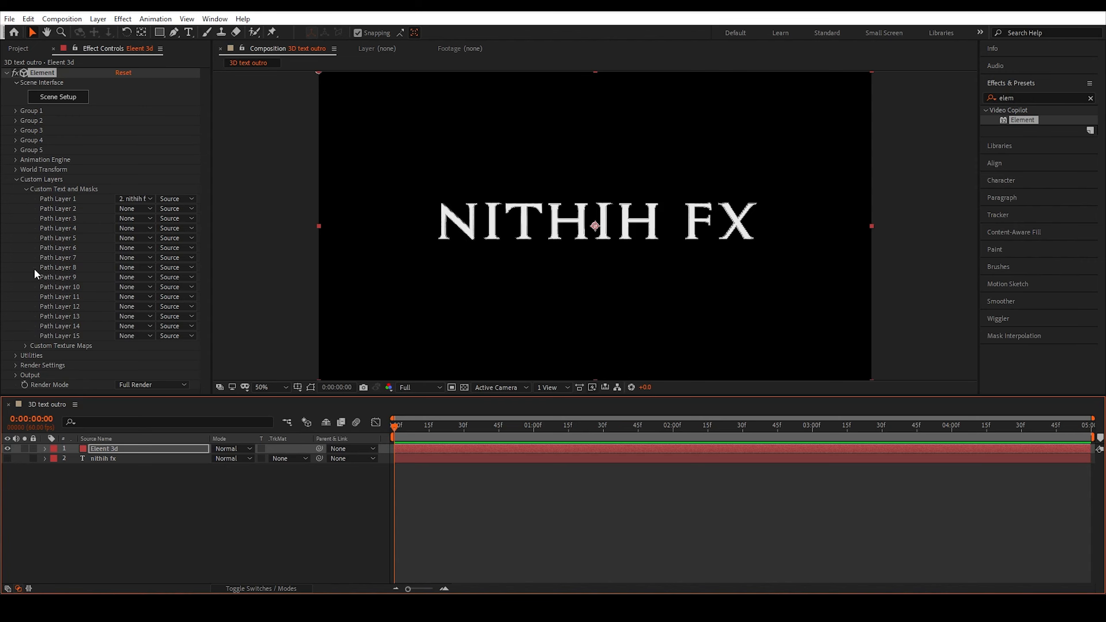
Open the World Transform settings of the Element effect, try a World Scale of 1.28 and set it back to 1.
left_click(15, 179)
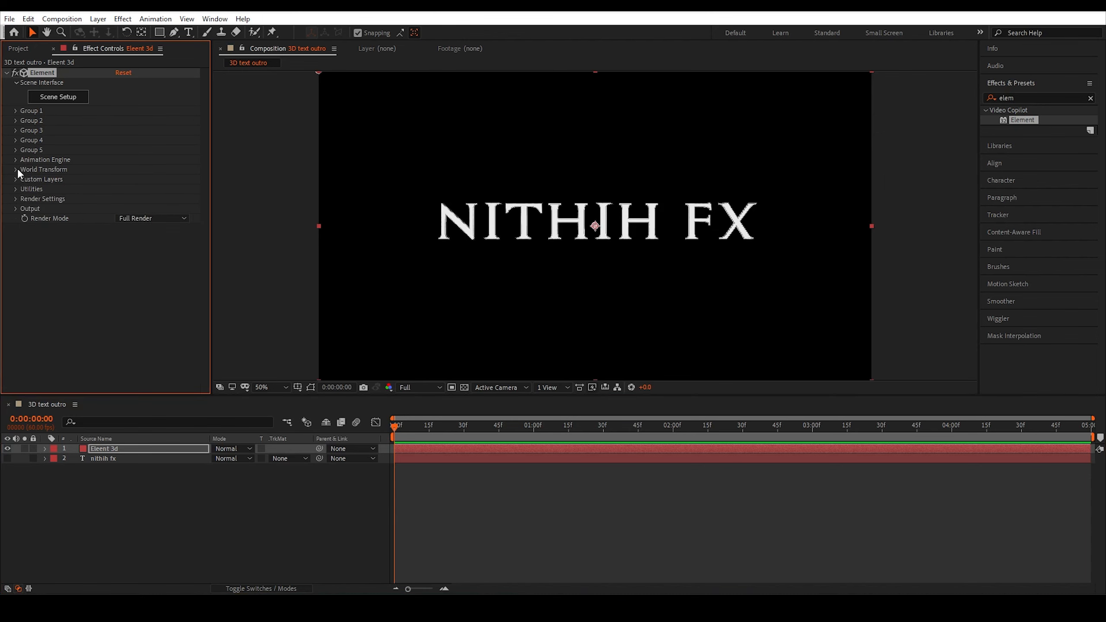
left_click(15, 169)
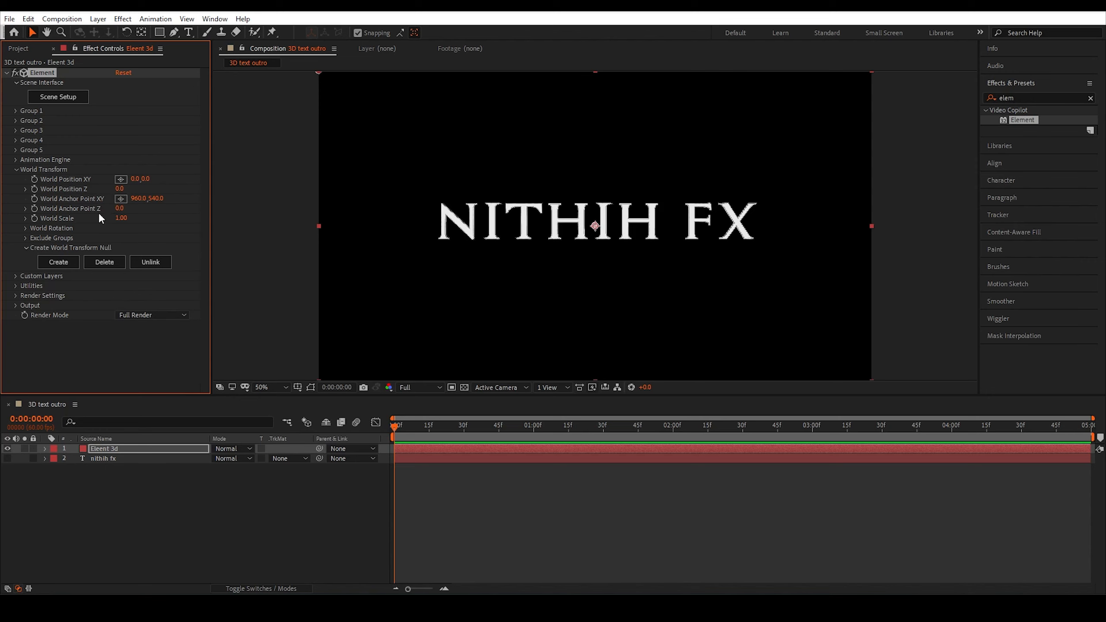
mouse_move(120, 218)
left_mouse_down()
mouse_move(132, 222)
mouse_move(116, 217)
left_mouse_up()
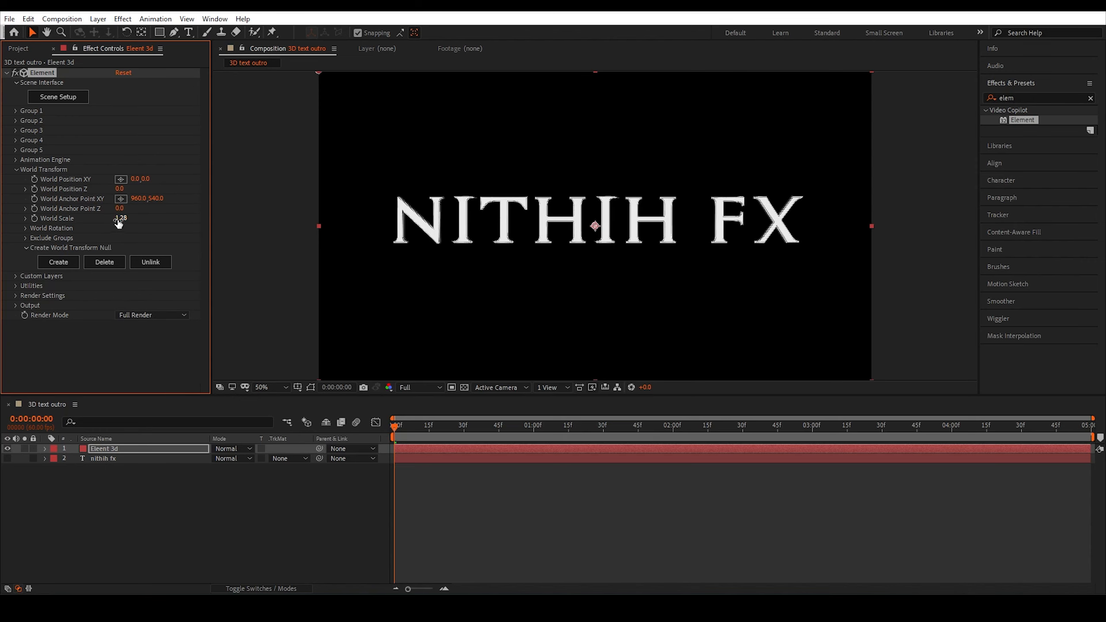
left_click(125, 218)
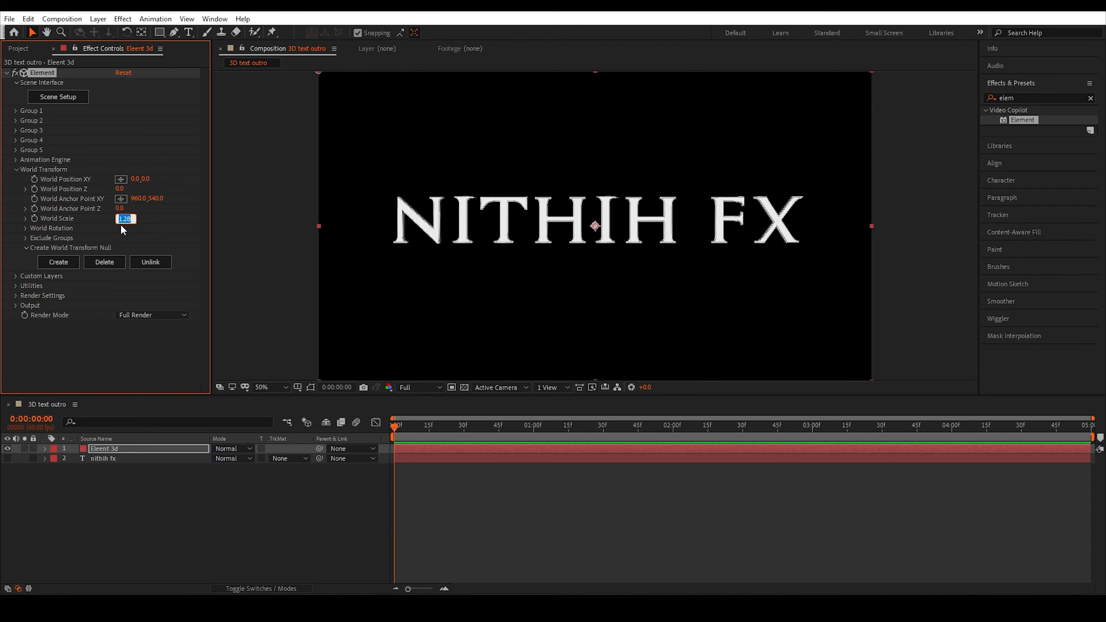
left_click(122, 243)
left_click(125, 219)
type("1")
left_click(260, 514)
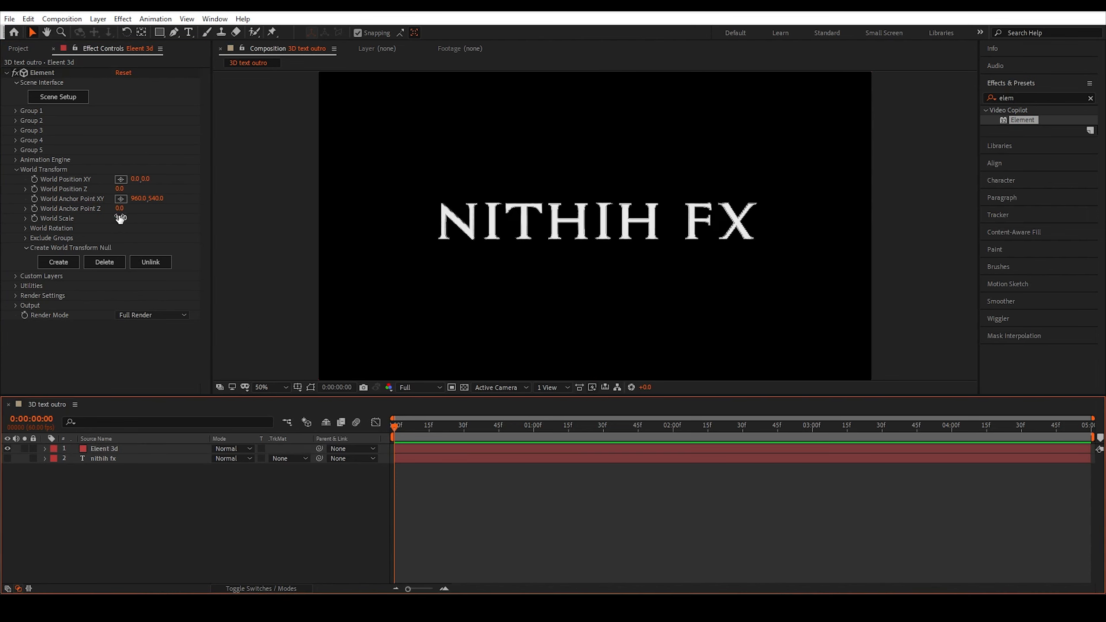
Try a World Scale of 1.31 on the 3D text, restore it to 1 and collapse the World Transform settings.
left_click_drag(120, 219, 142, 220)
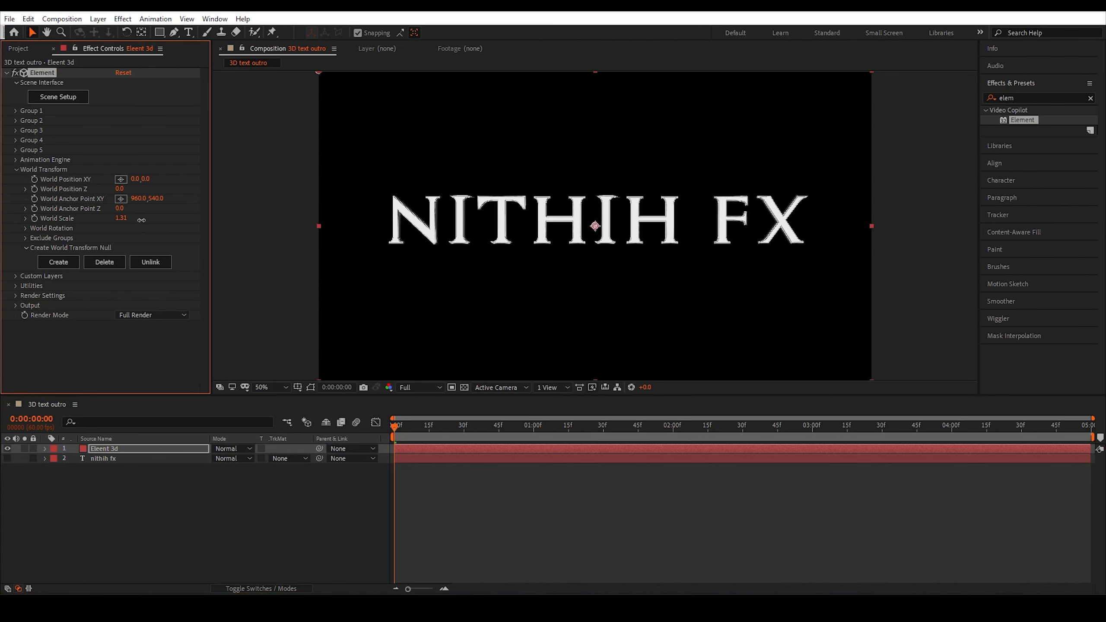
left_click(133, 219)
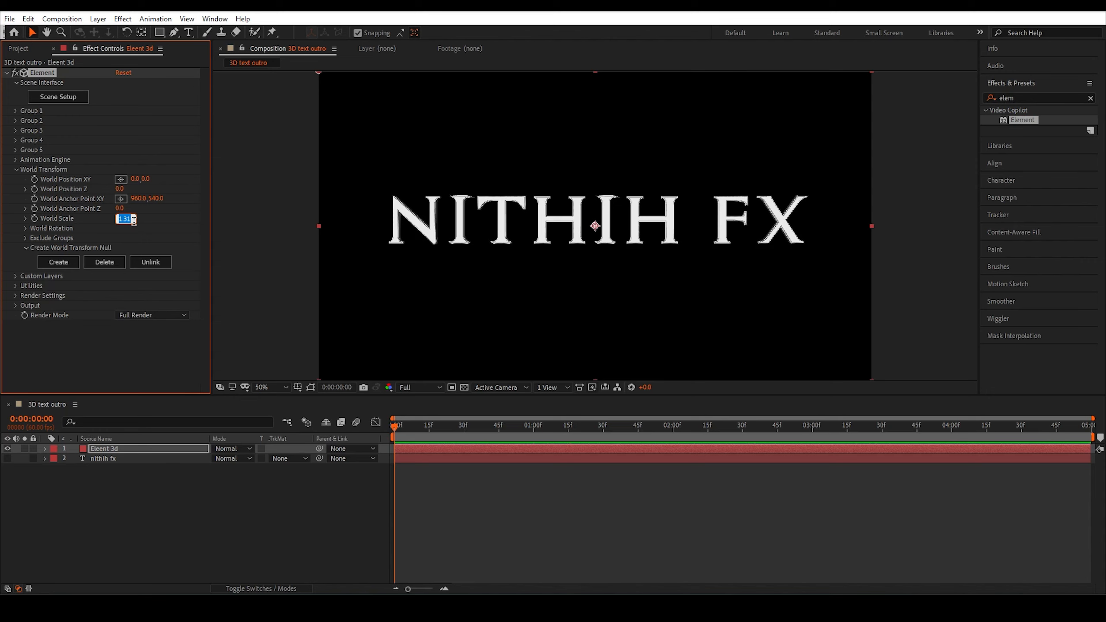
type("1")
key("Return")
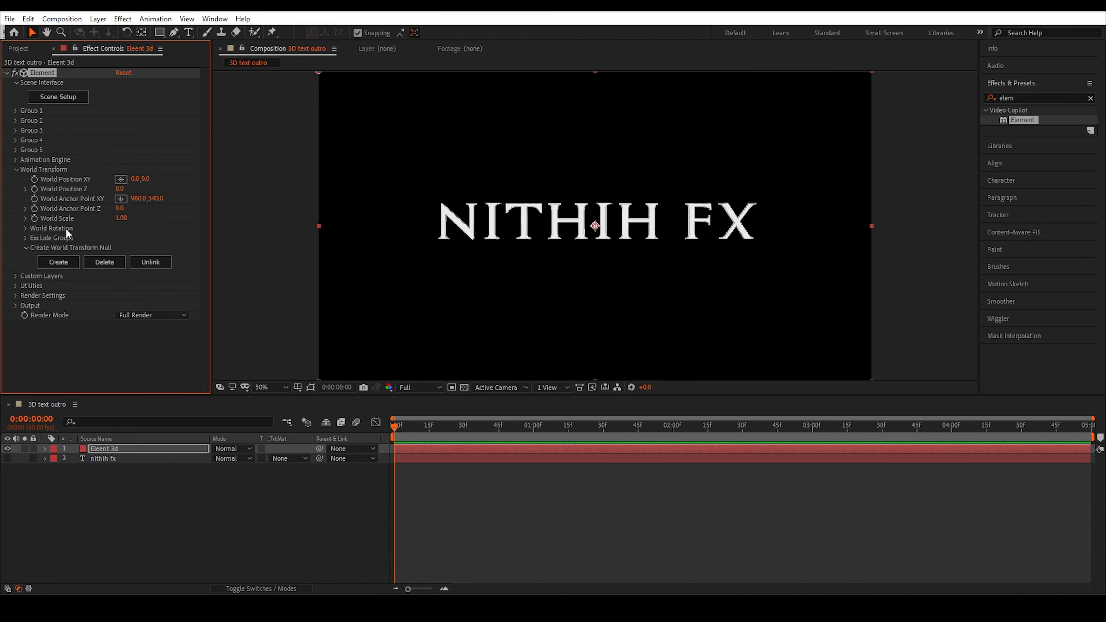
left_click(16, 170)
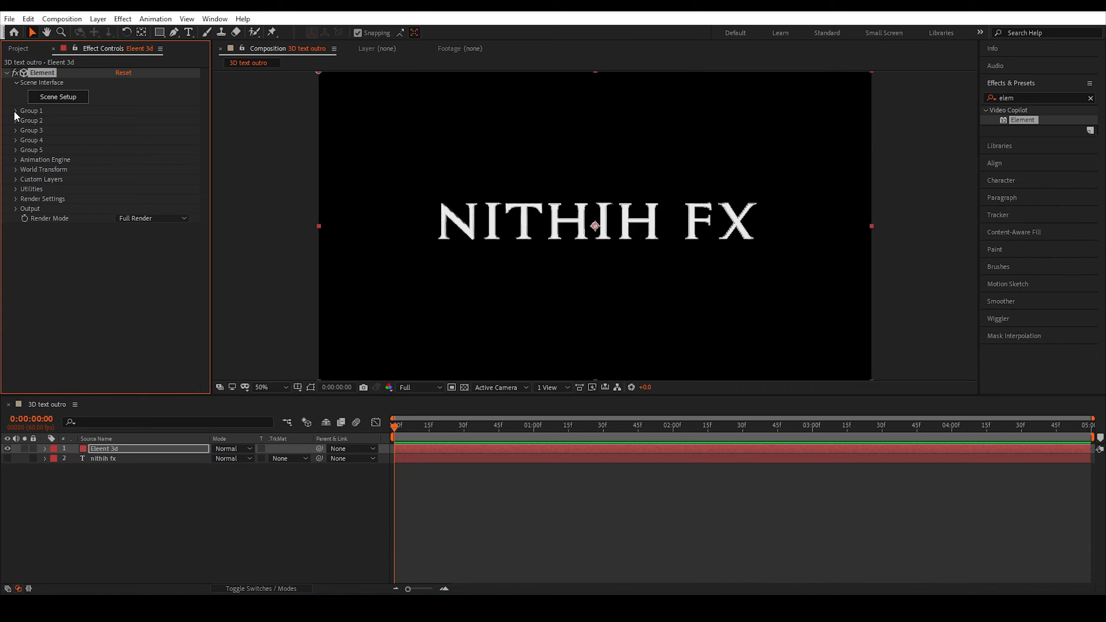
Check the text model's group assignment in the scene setup and review the Particle Replicator settings of Group 1.
left_click(58, 96)
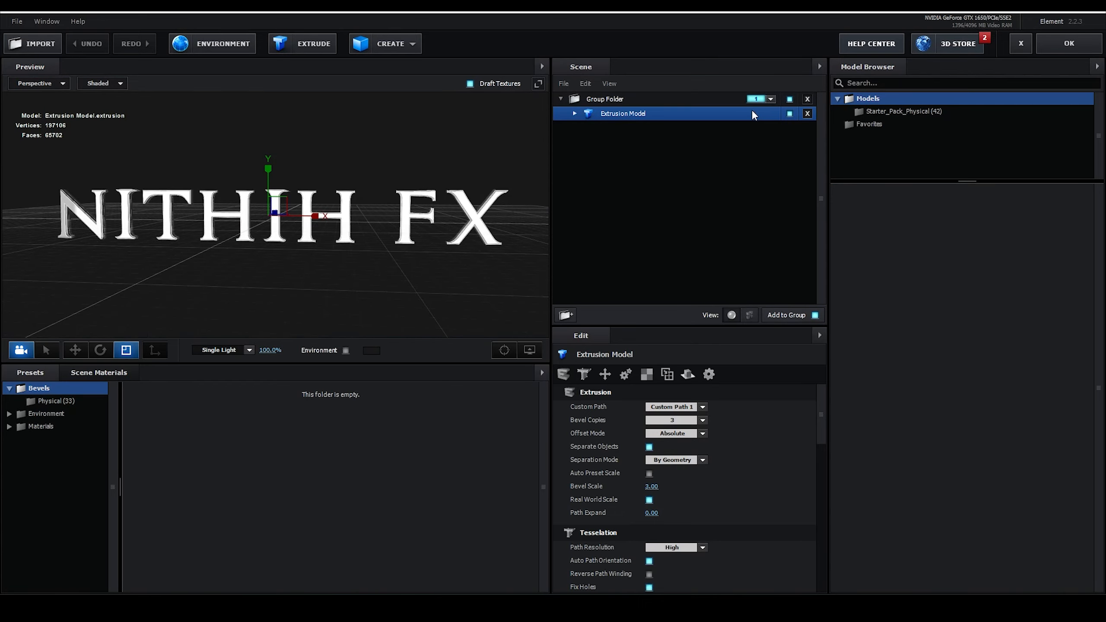
left_click(1082, 48)
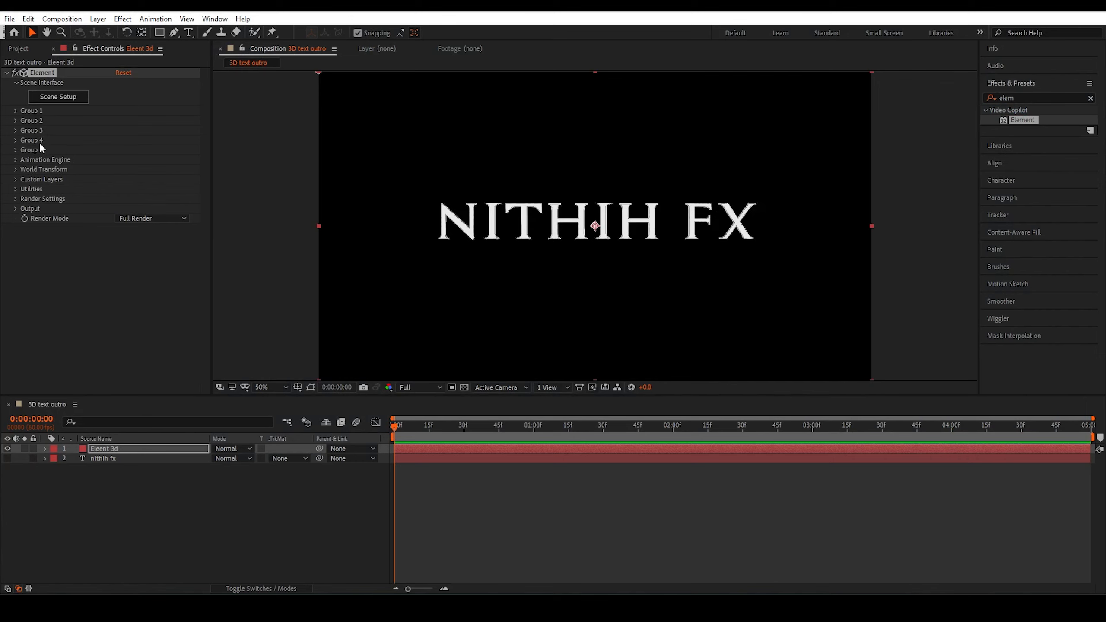
left_click(15, 110)
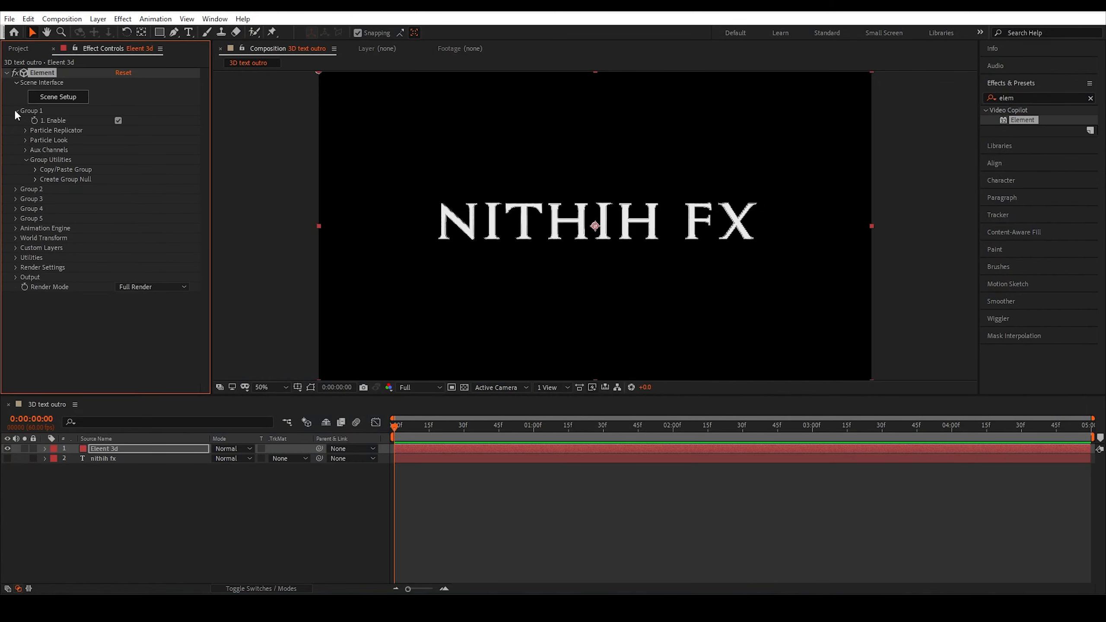
left_click(26, 130)
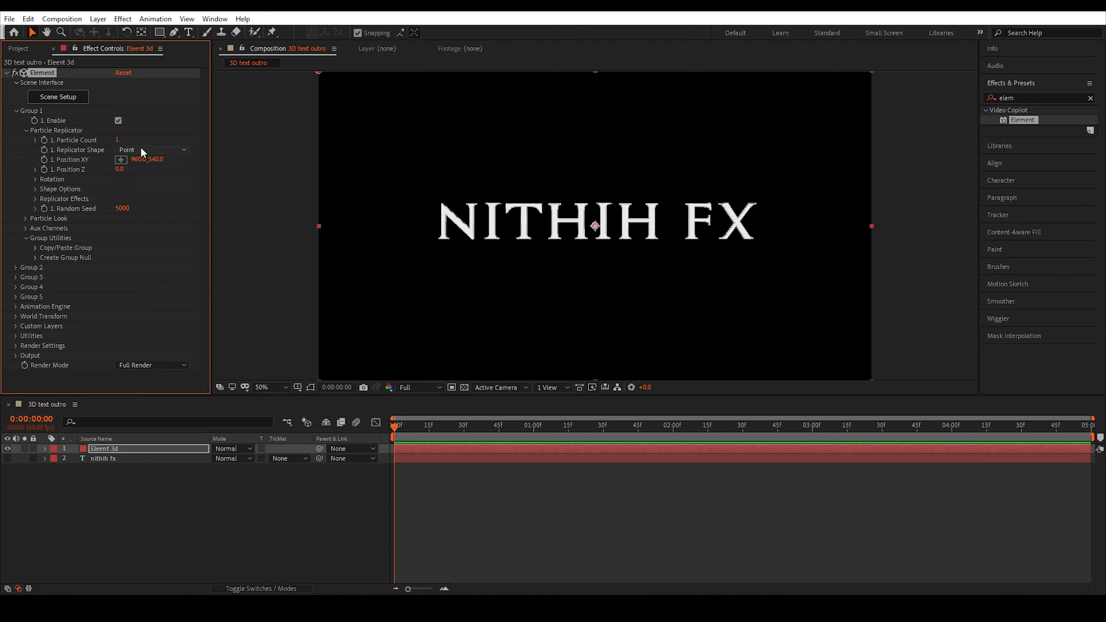
left_click(25, 130)
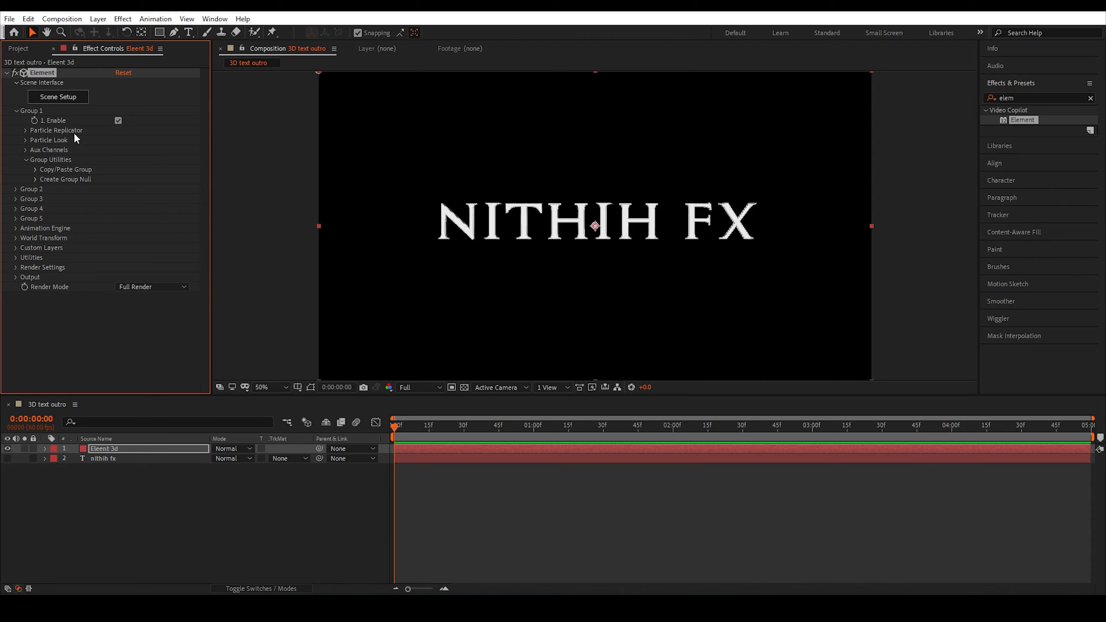
Enable Multi-Object in Group 1's Particle Look settings and review its rotation, displace, scatter and noise options.
left_click(25, 140)
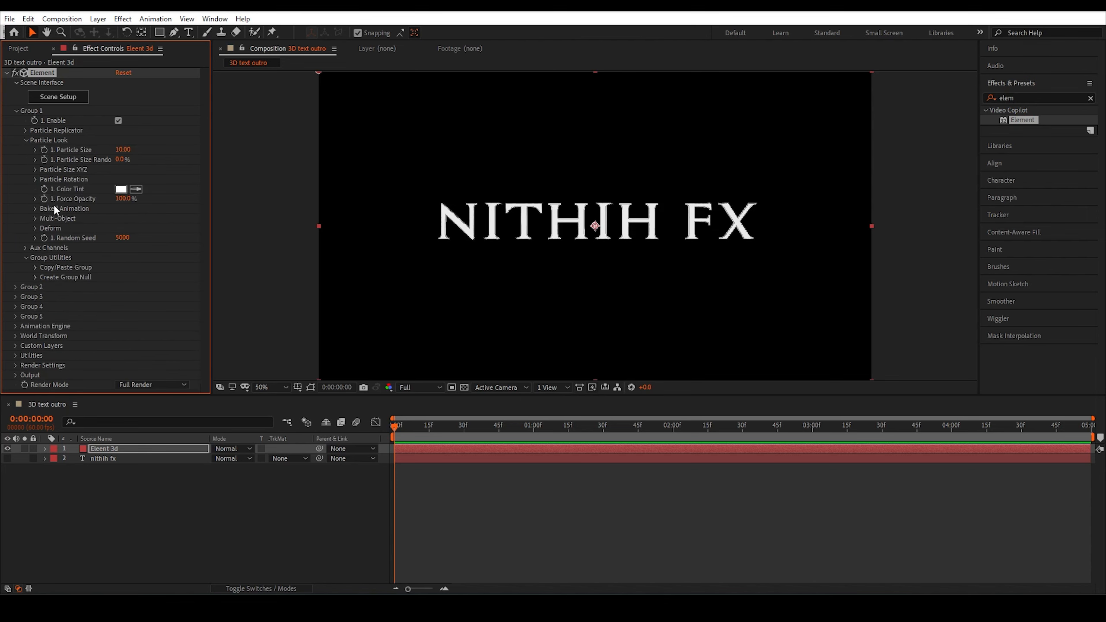
left_click(35, 219)
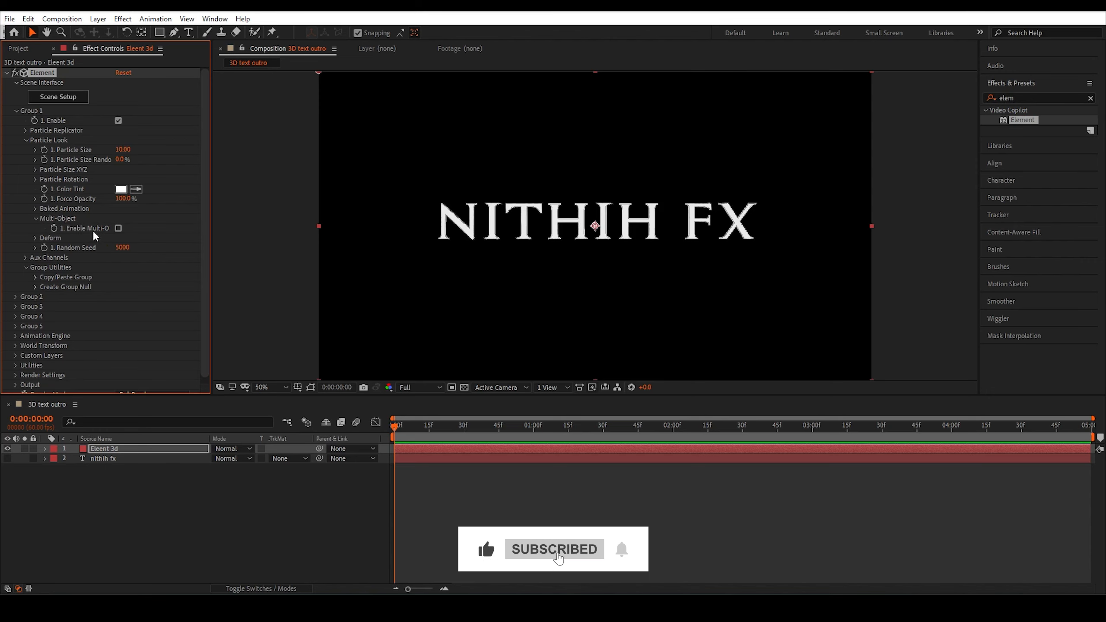
left_click(117, 228)
scroll(117, 228, "down", 3)
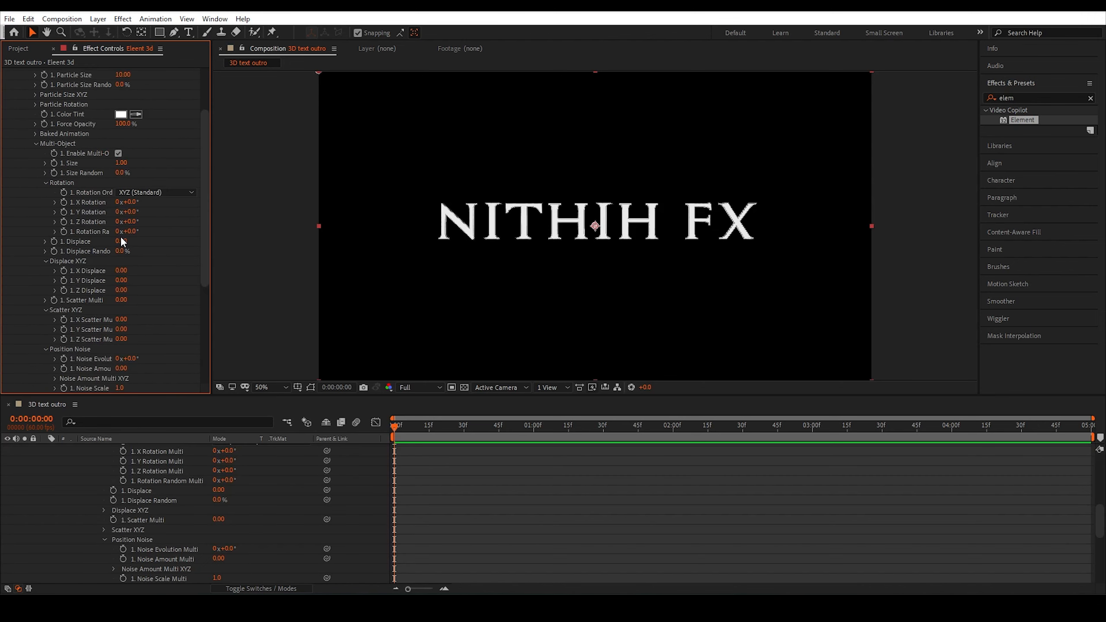
scroll(80, 204, "down", 2)
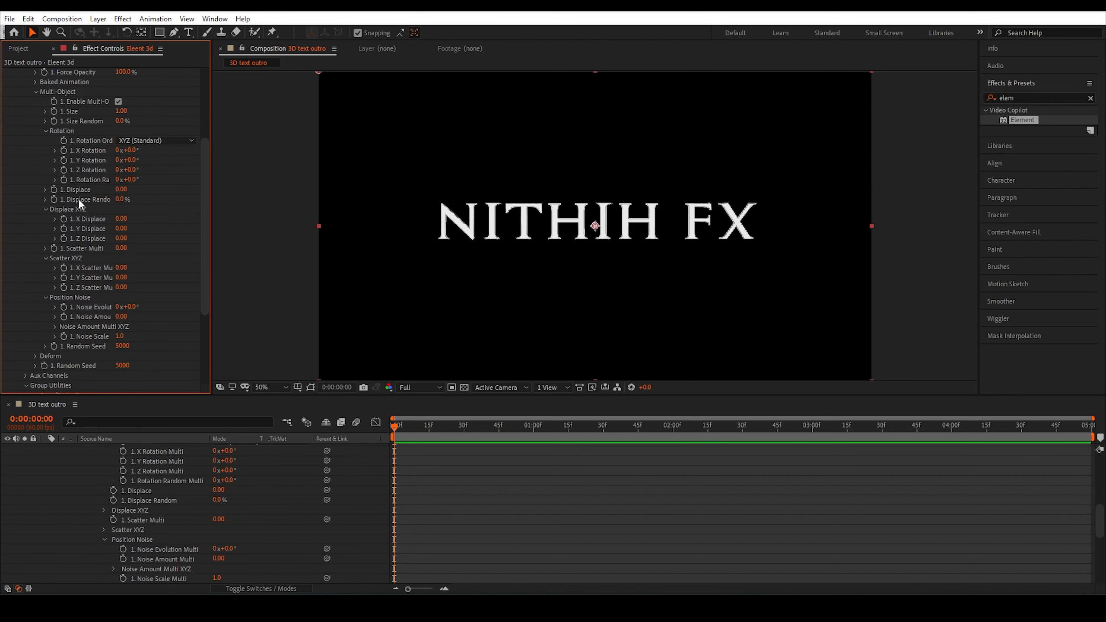
scroll(78, 198, "up", 1)
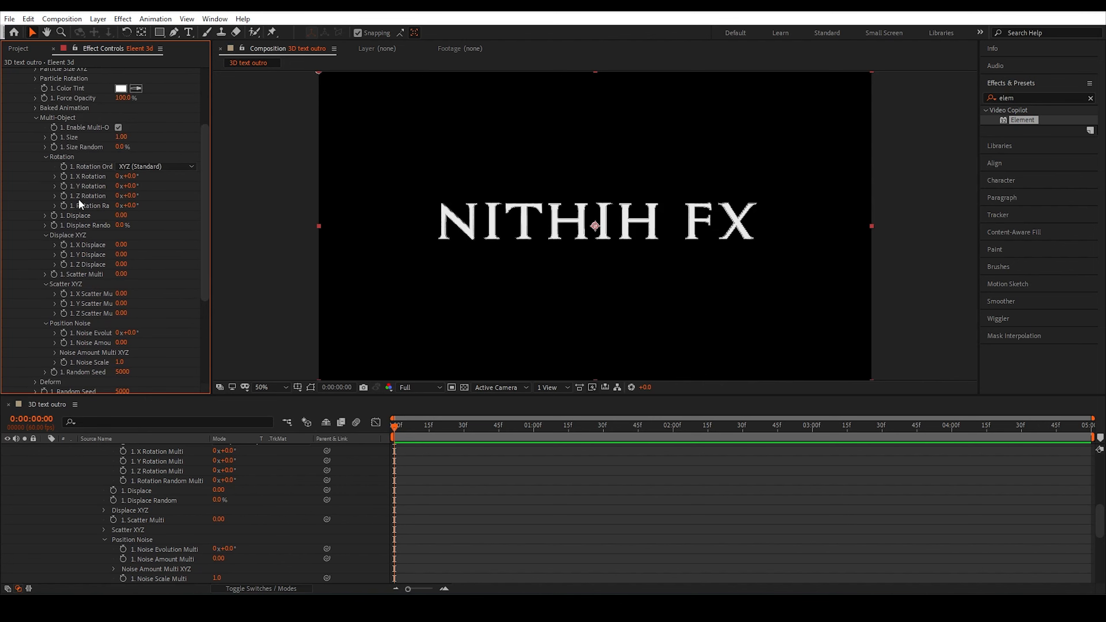
scroll(89, 196, "down", 4)
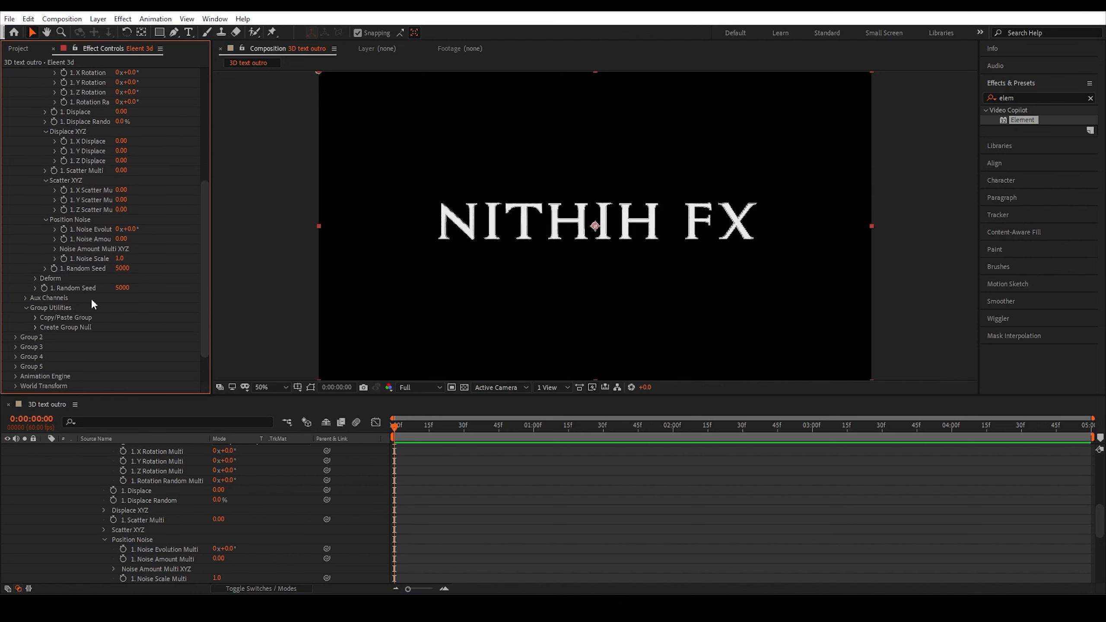
Try an X Rotation Multi of 28° on the letters and set it back to 0°.
scroll(93, 295, "up", 4)
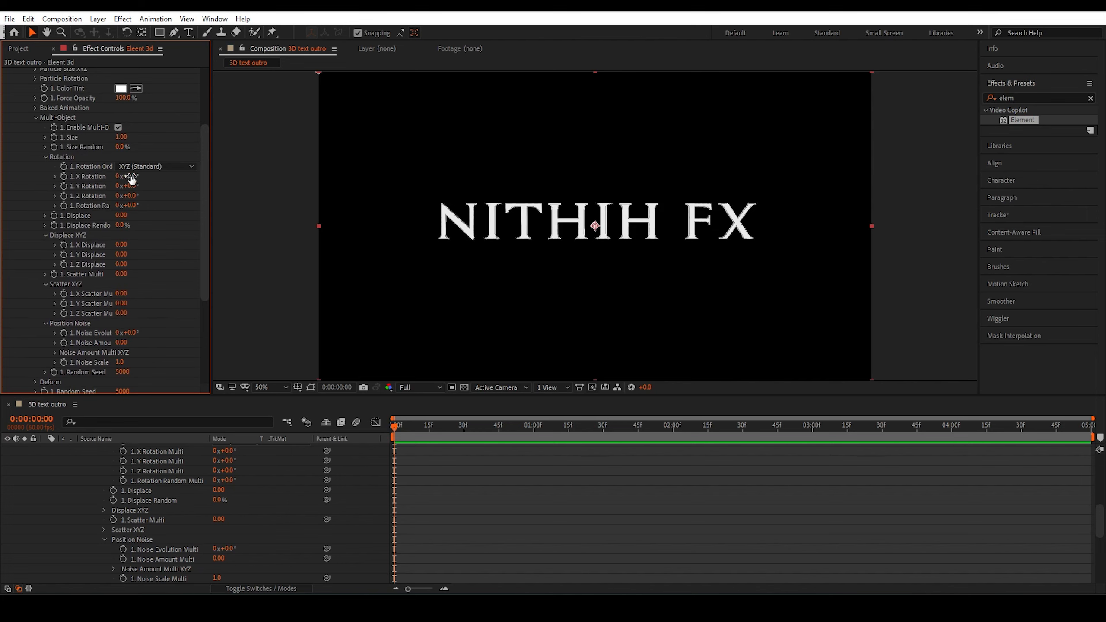
left_click_drag(131, 178, 146, 176)
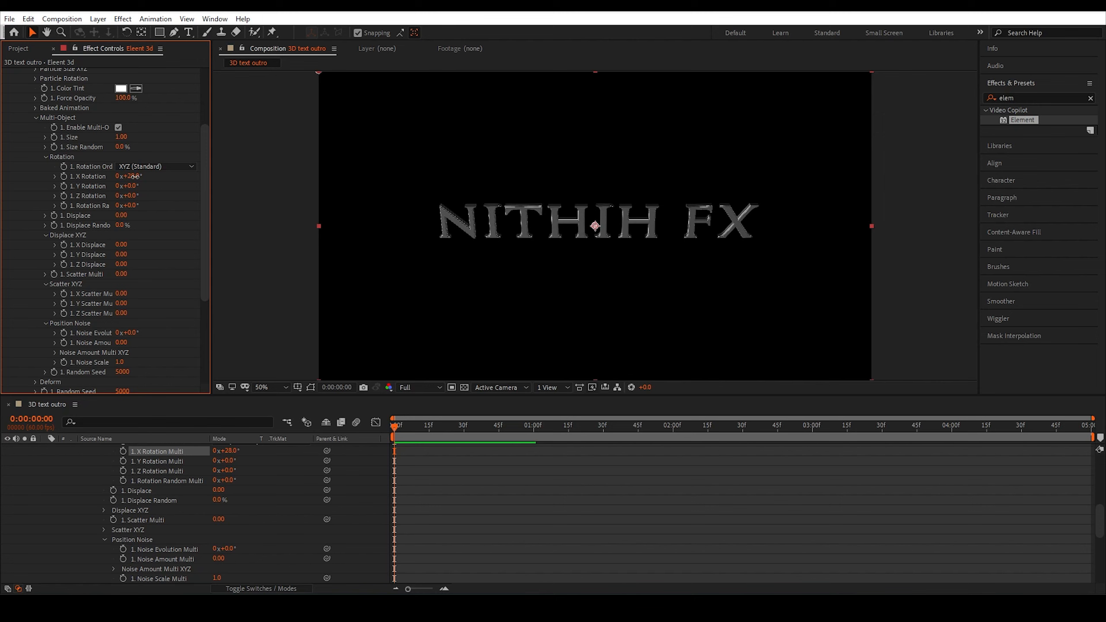
left_click(132, 177)
type("0")
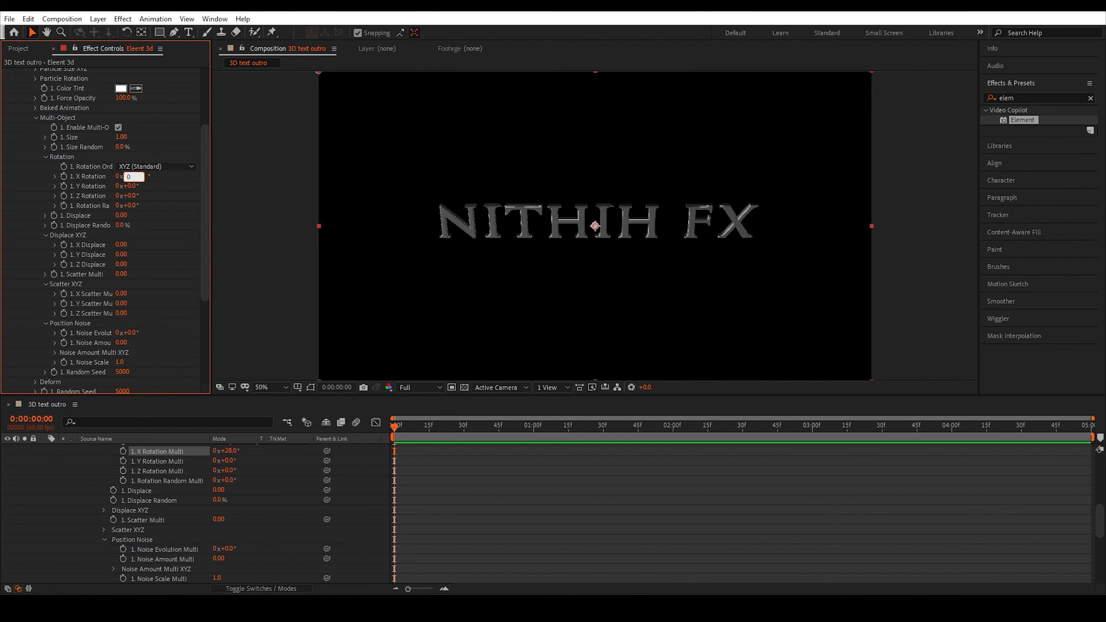
key("Return")
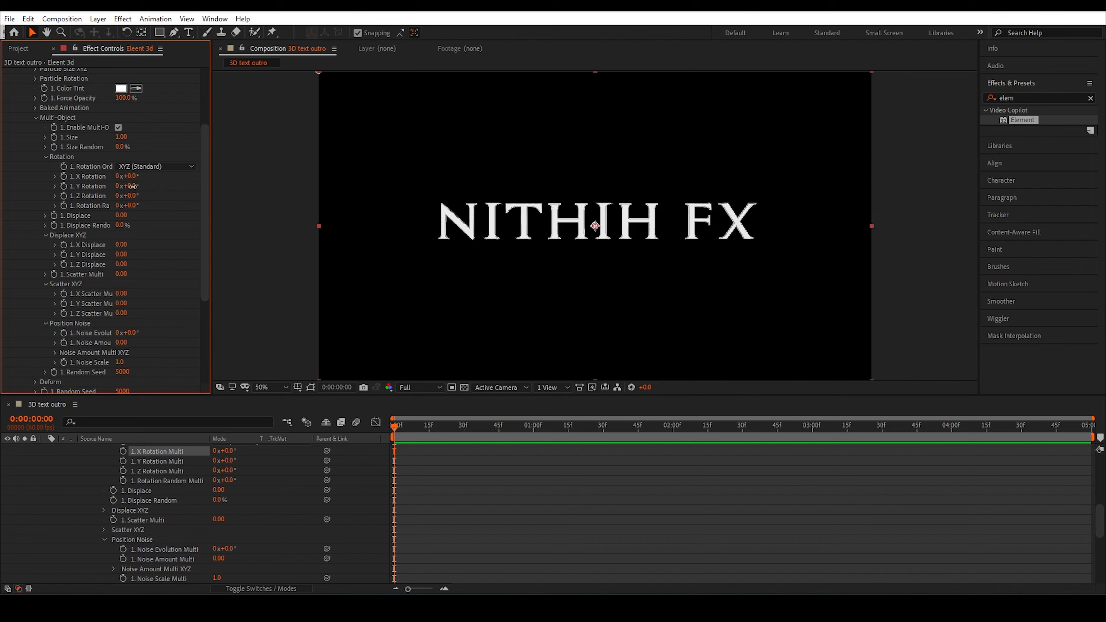
Try a Y Rotation Multi of 64° on the letters and restore it to 0°.
left_click_drag(131, 185, 183, 189)
left_click(139, 188)
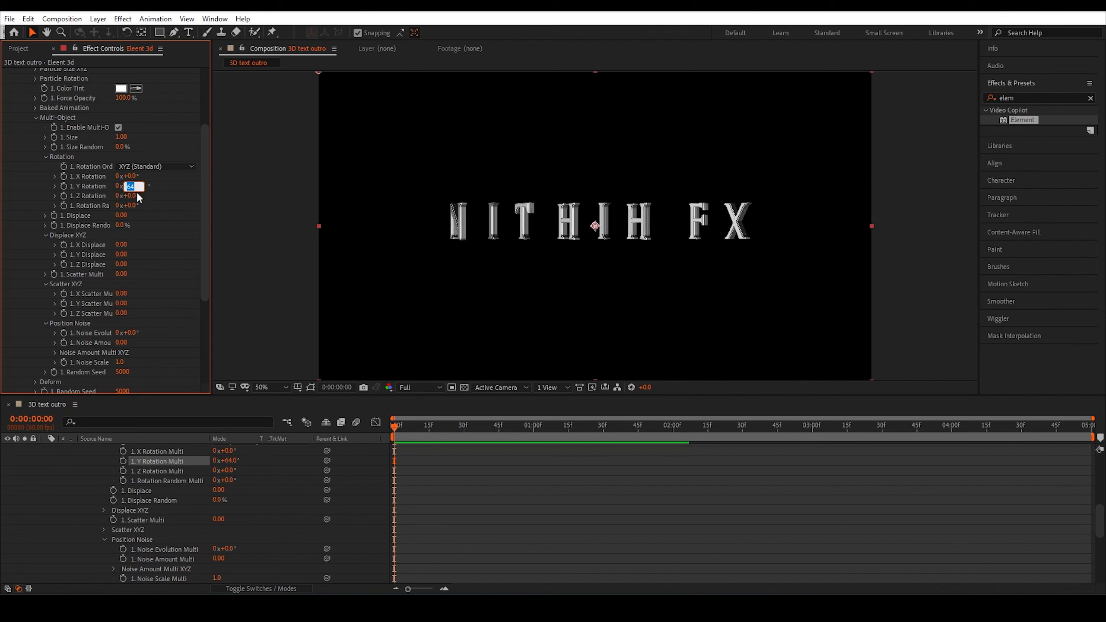
type("0")
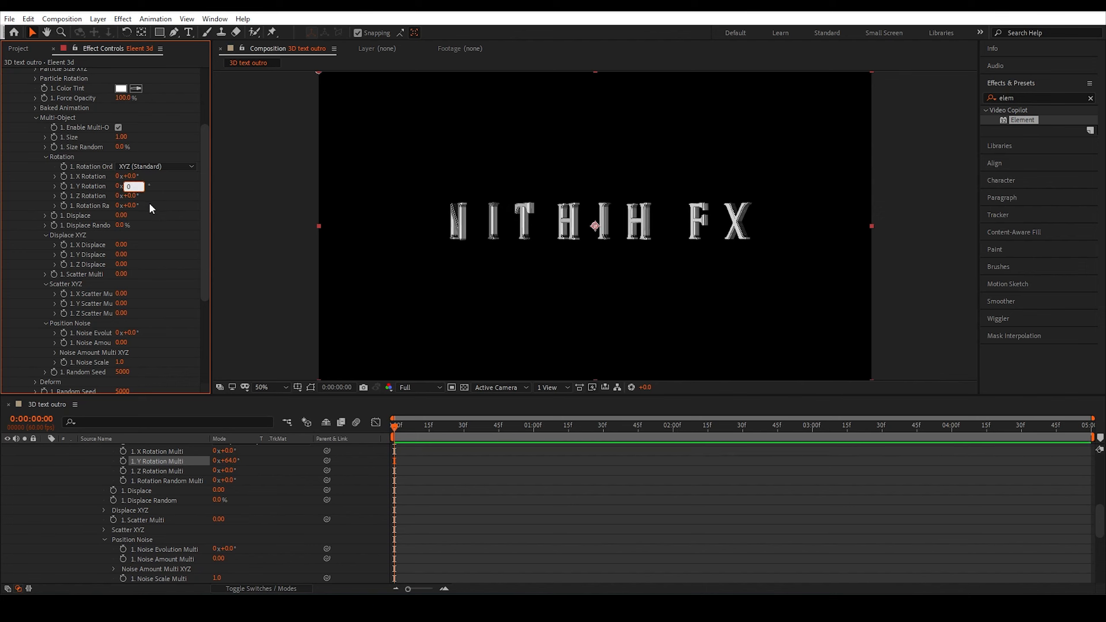
key("Return")
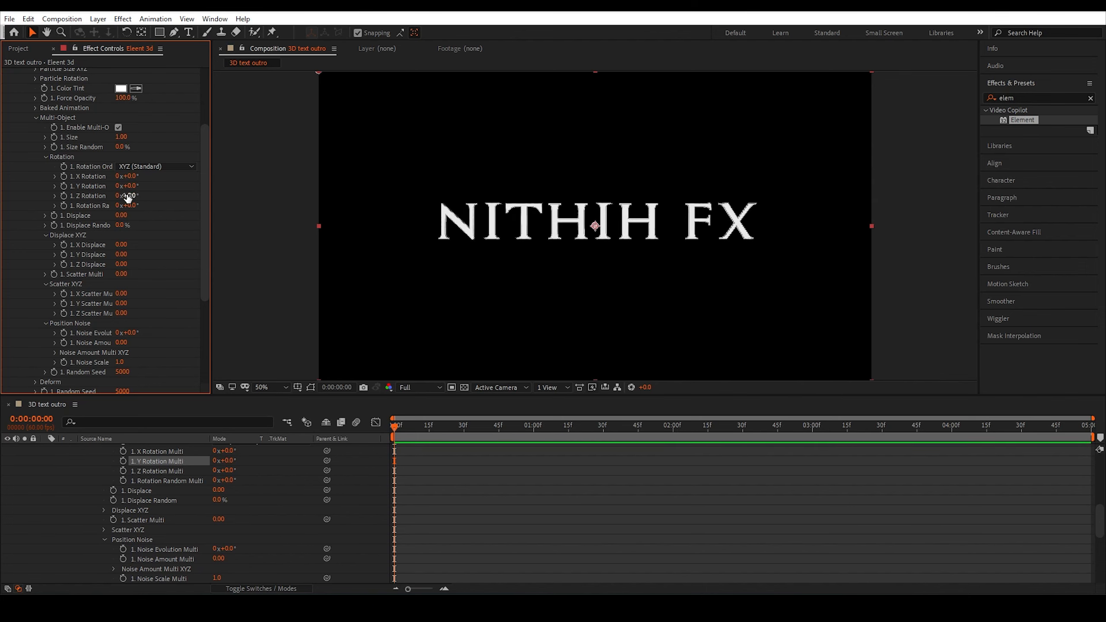
Try a Z Rotation Multi of 19° on the letters and reset it to 0°.
left_click_drag(133, 197, 140, 197)
left_click(139, 196)
type("0")
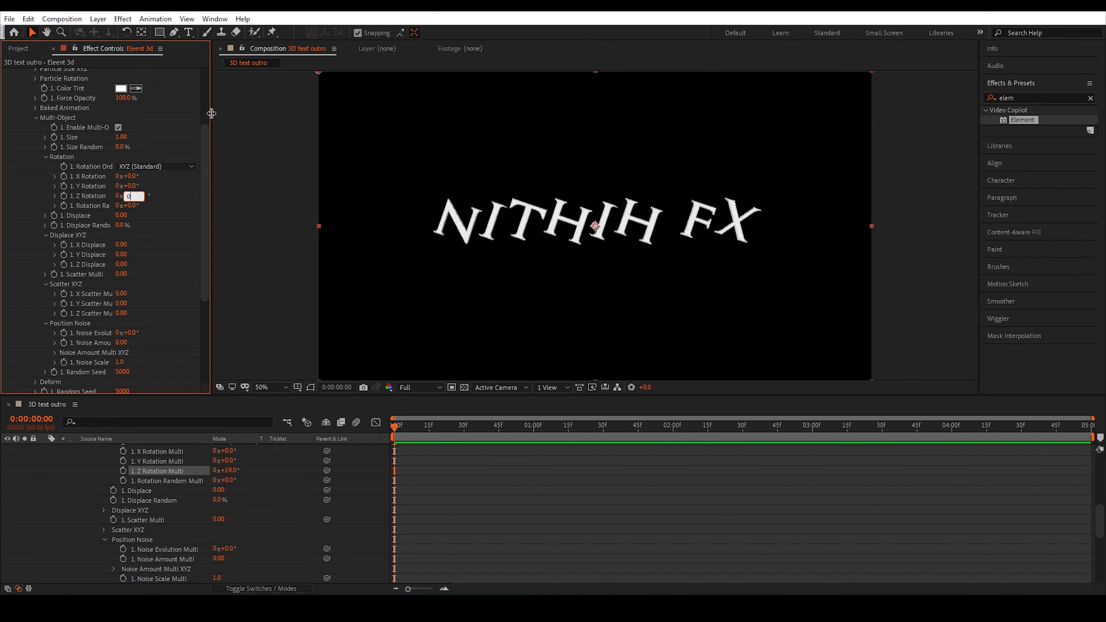
Widen the Effect Controls area so the Multi-Object property names are readable.
left_click_drag(208, 113, 265, 113)
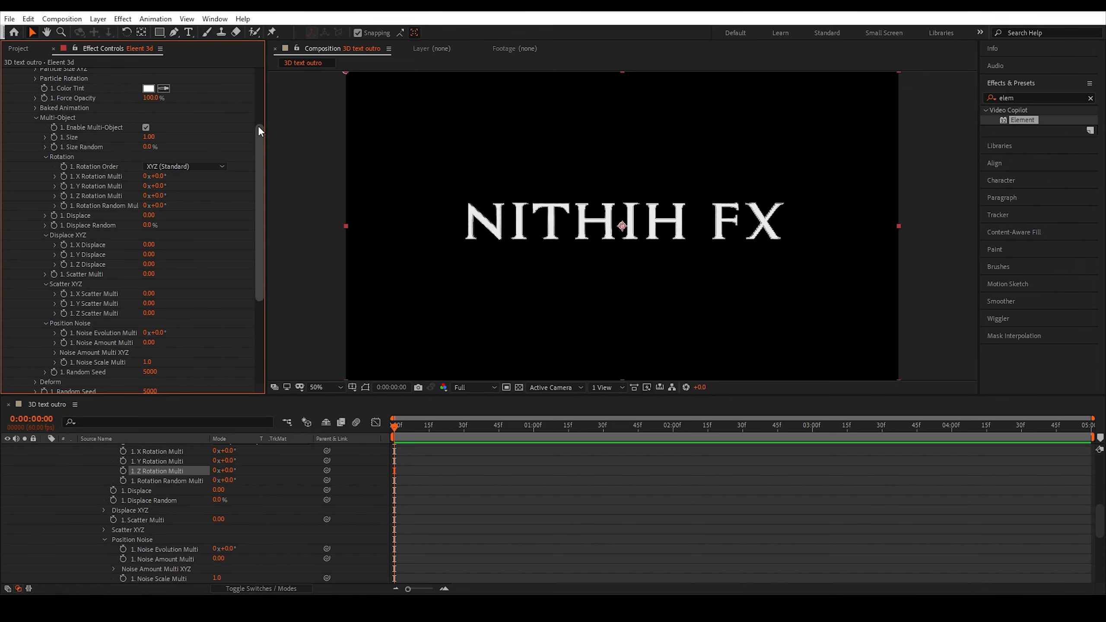
left_click_drag(265, 129, 309, 129)
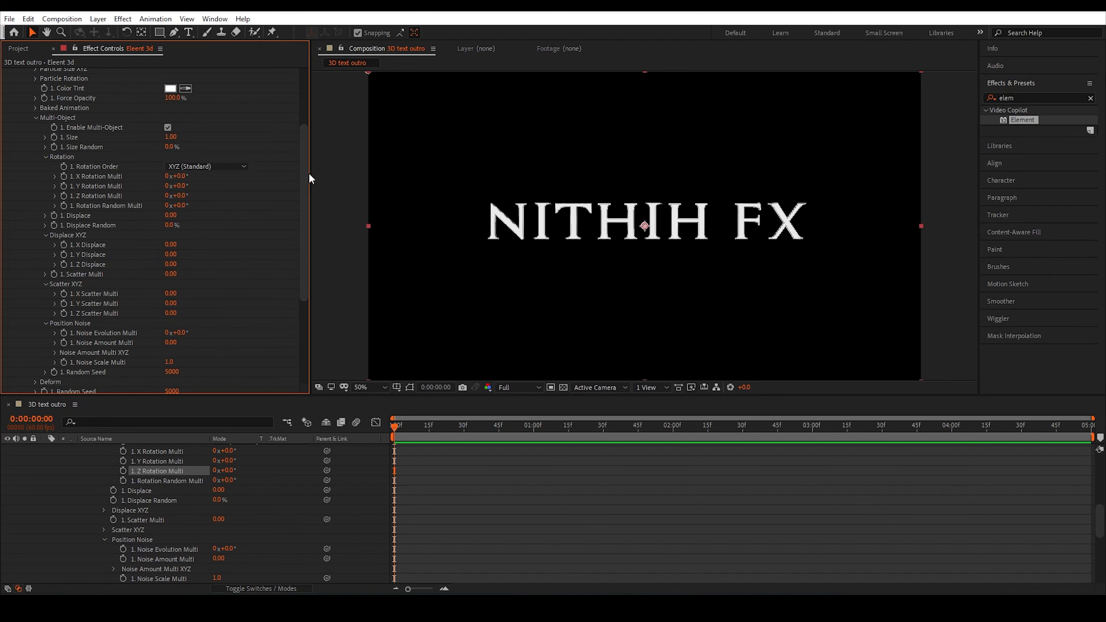
left_click_drag(310, 175, 255, 176)
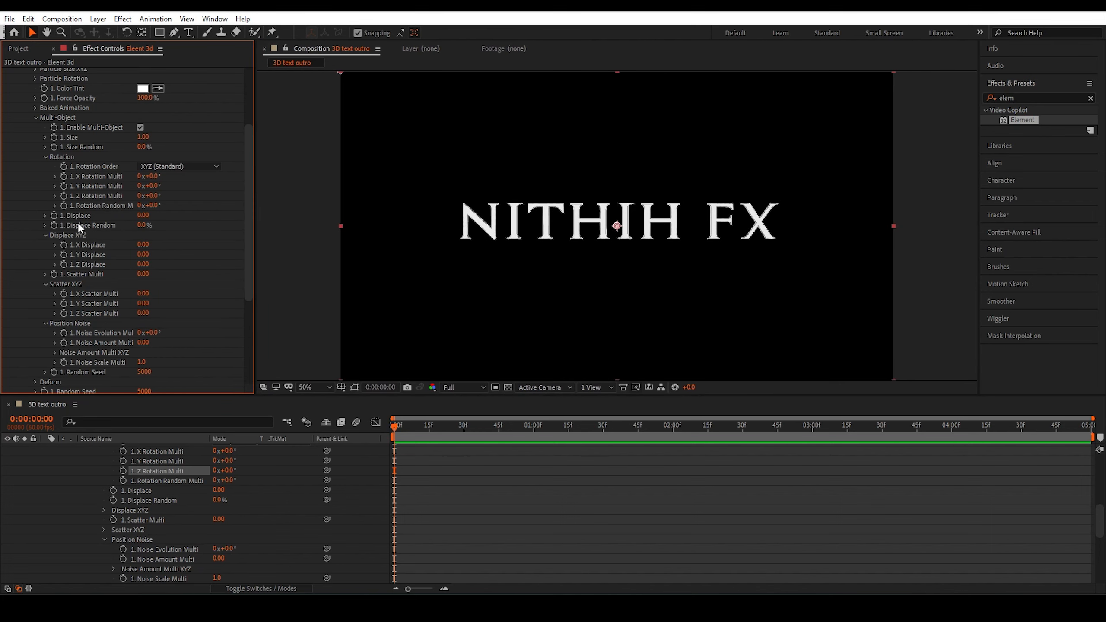
Try a Multi-Object Displace of 0.55 to spread the letters and set it back to 0.
left_click_drag(143, 217, 176, 216)
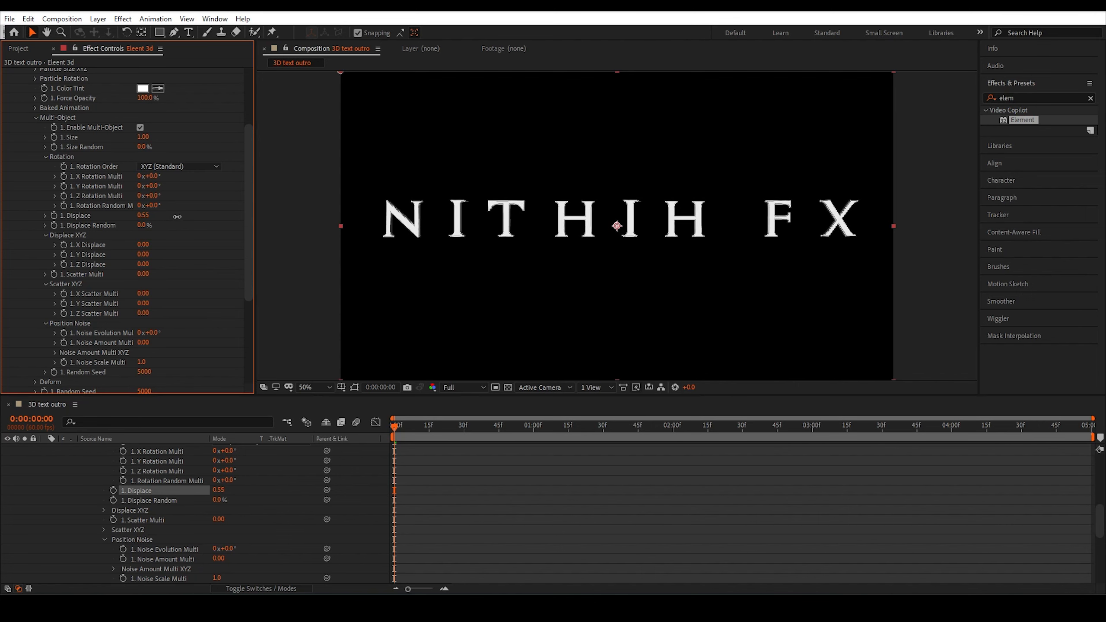
left_click(146, 215)
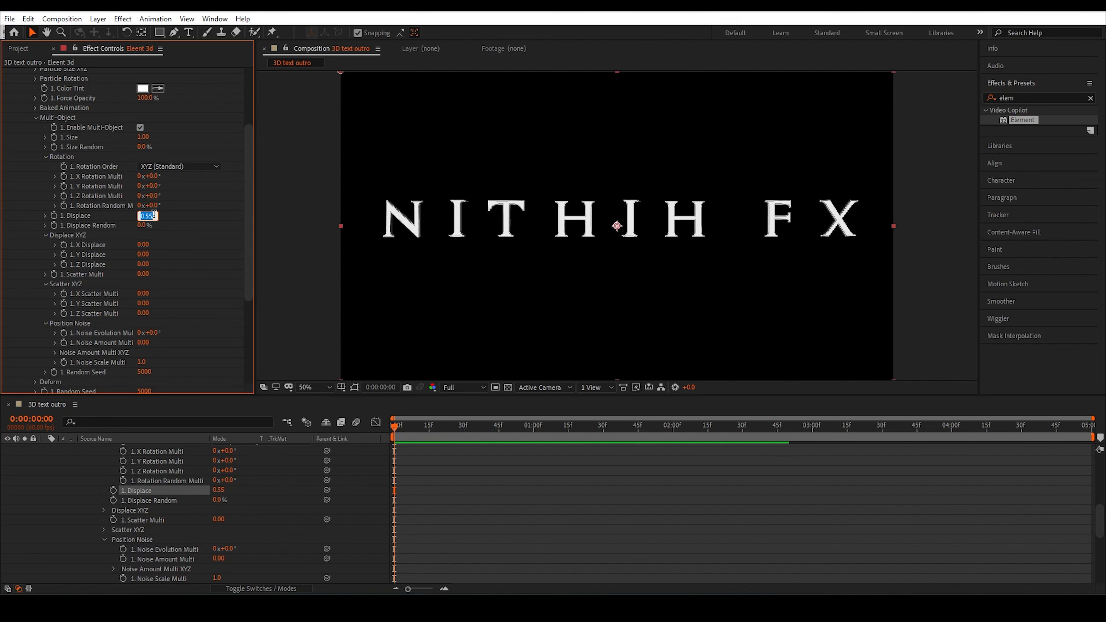
type("0")
key("Return")
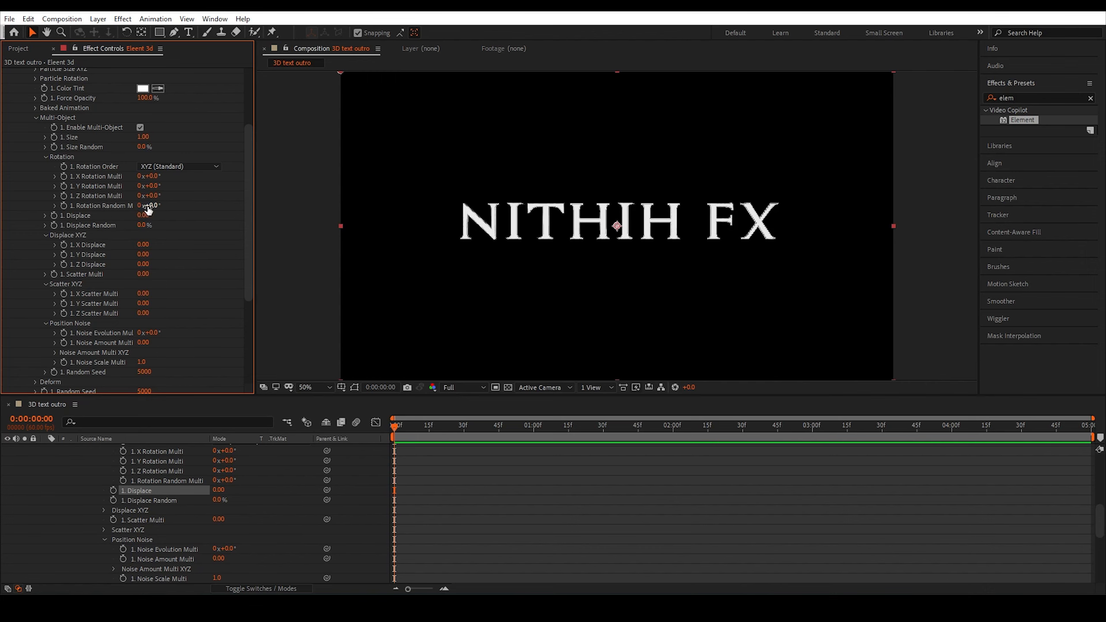
Set Rotation Random Multi to 5° and start keyframes for it and for Displace at 0:00:04:00.
left_click_drag(150, 206, 214, 213)
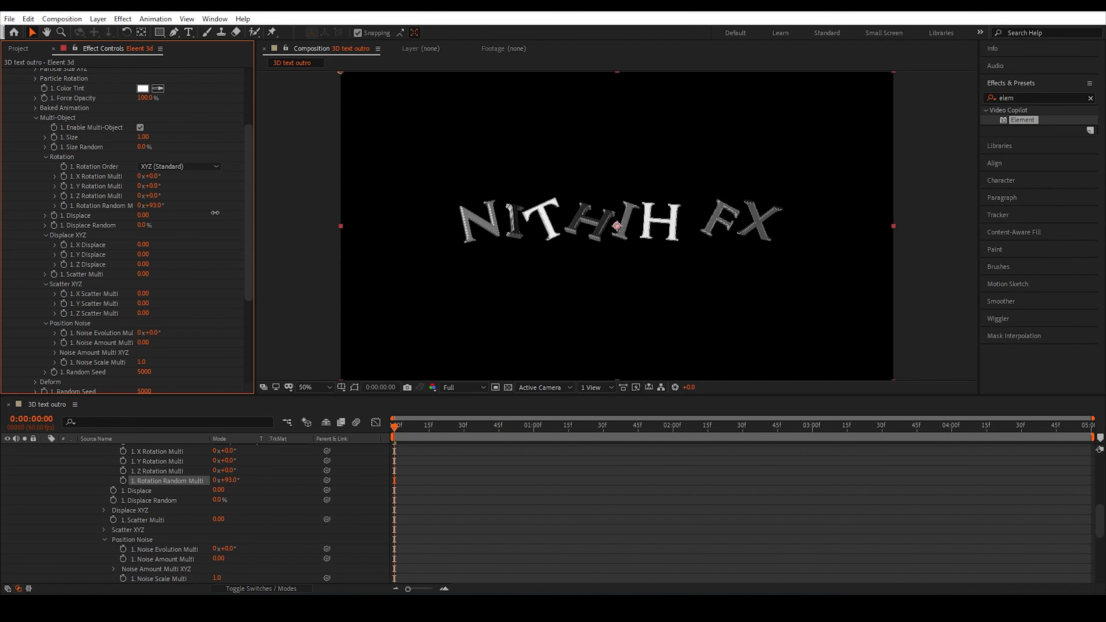
left_click_drag(215, 213, 170, 218)
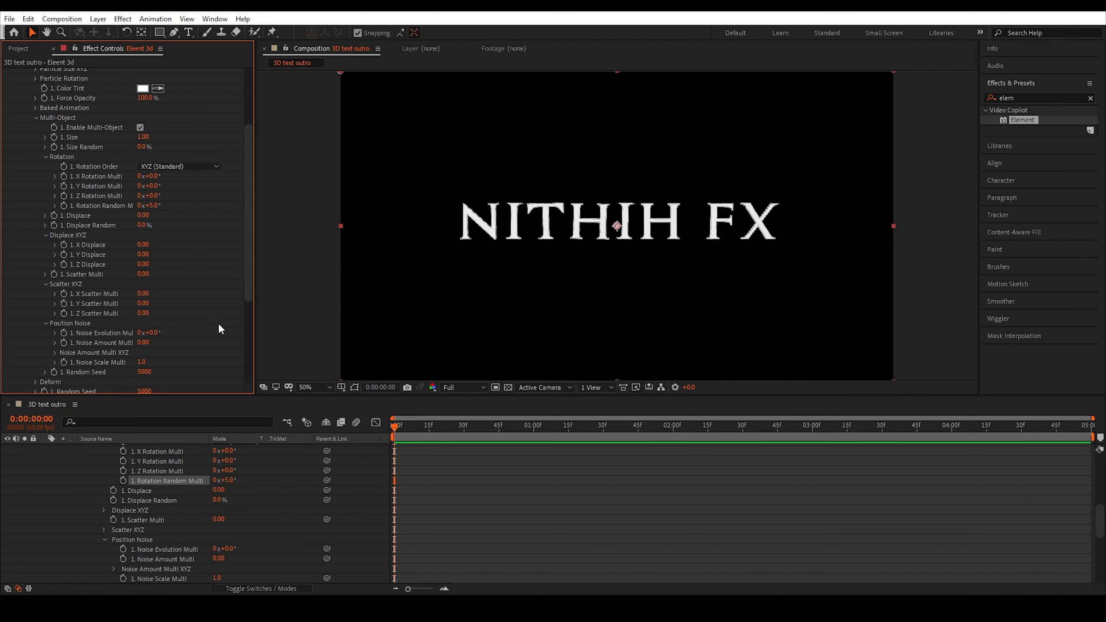
left_click(393, 433)
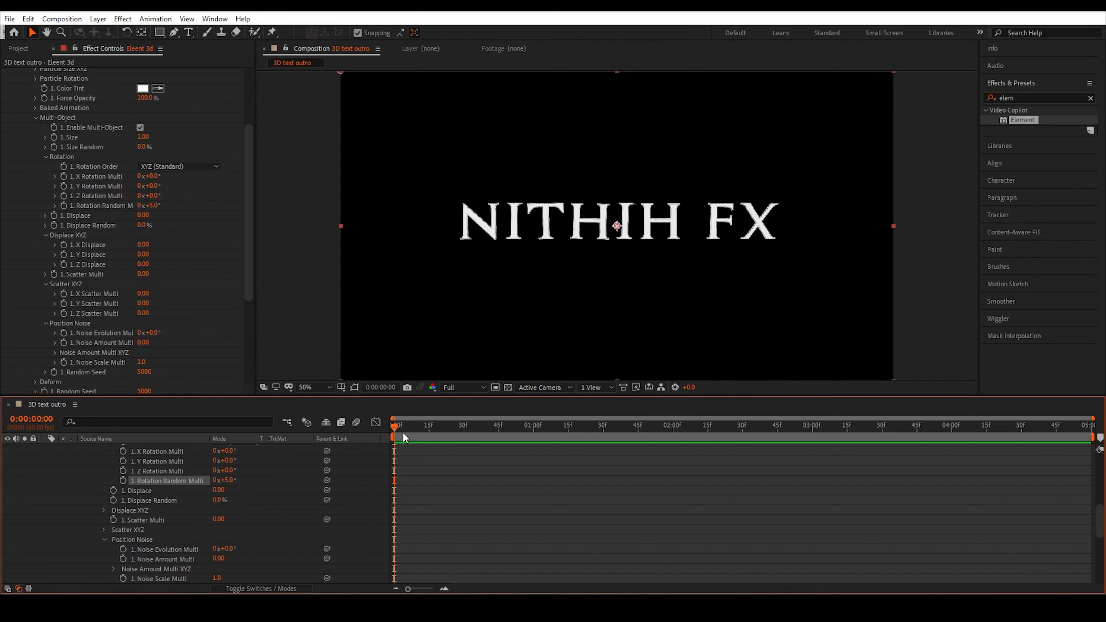
left_click_drag(402, 432, 952, 436)
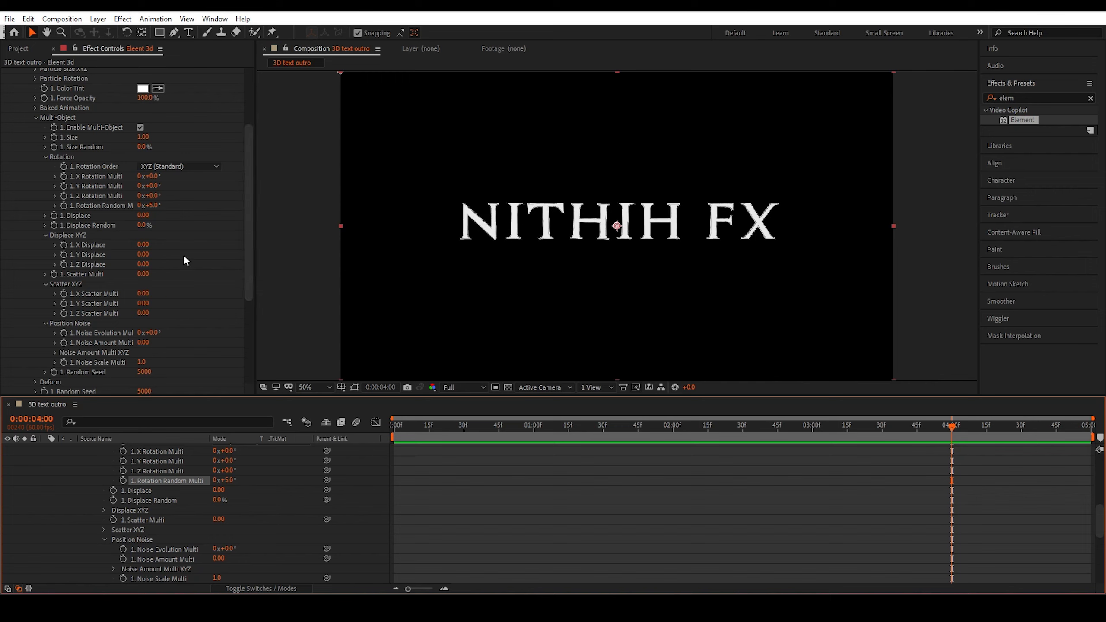
left_click(64, 205)
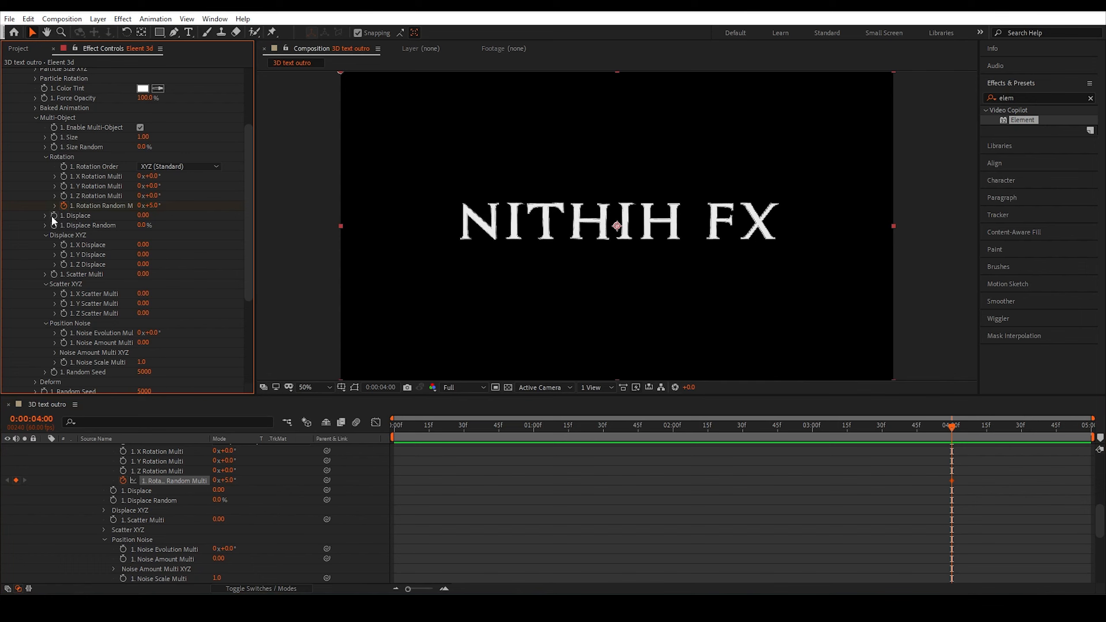
left_click(52, 215)
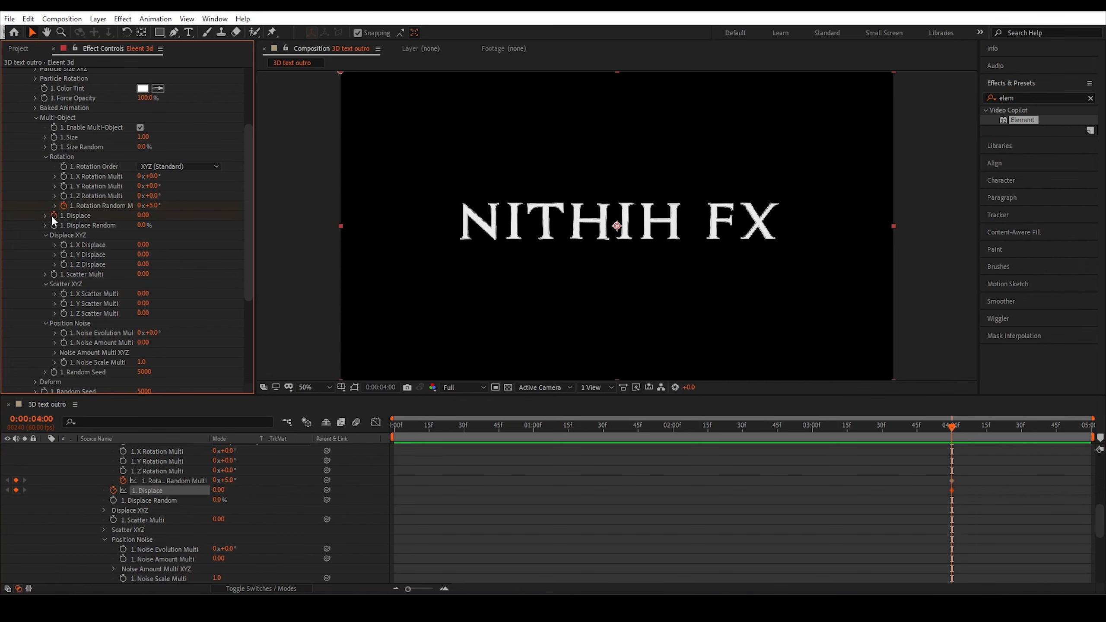
Return to the first frame and reveal only the keyframed properties of the Element 3D layer in the timeline.
left_click_drag(951, 429, 914, 431)
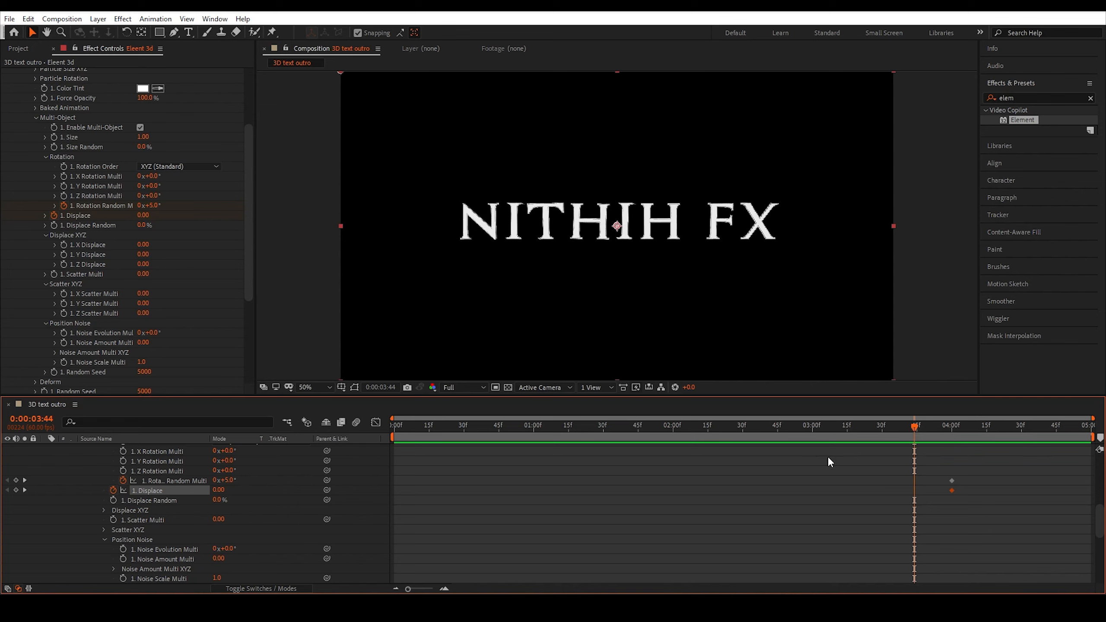
left_click_drag(914, 428, 955, 429)
left_click_drag(954, 428, 379, 455)
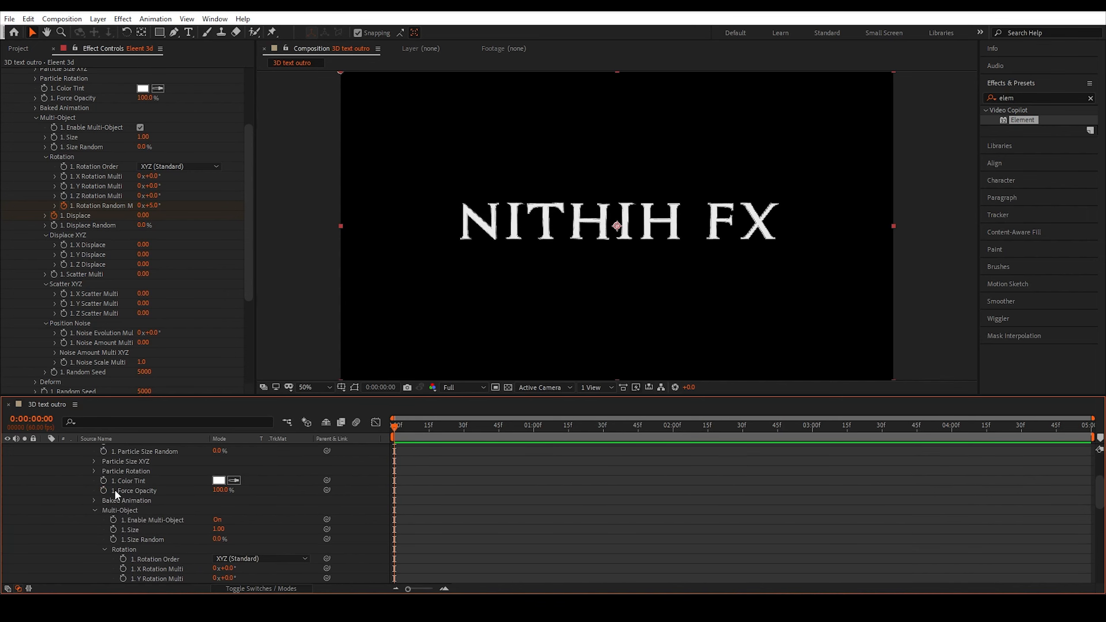
scroll(114, 489, "up", 5)
scroll(114, 489, "up", 3)
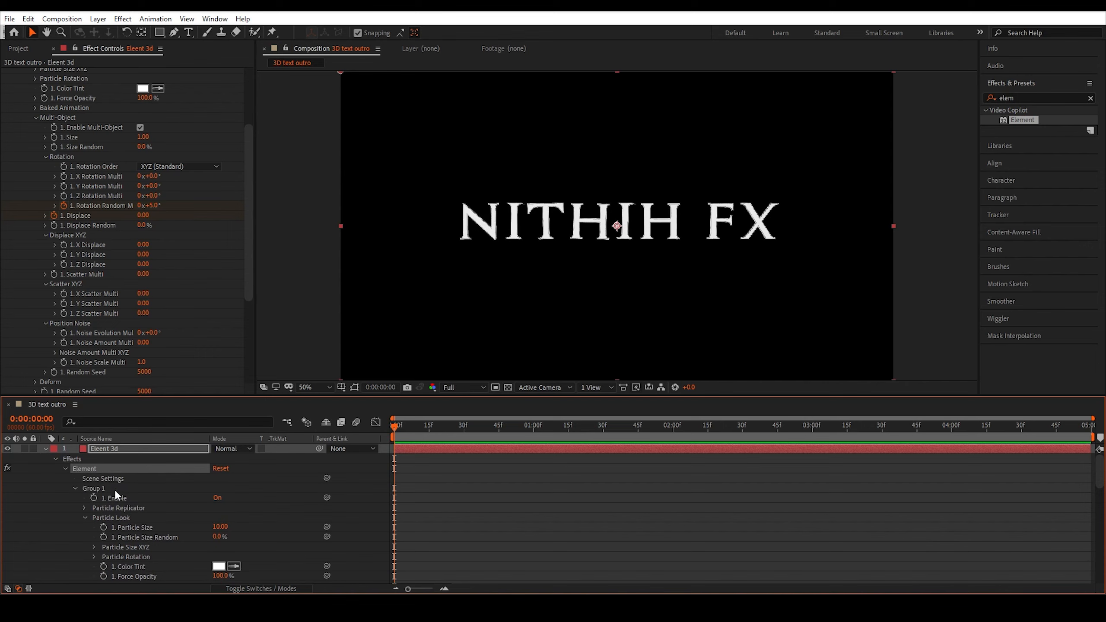
left_click(55, 459)
left_click(45, 449)
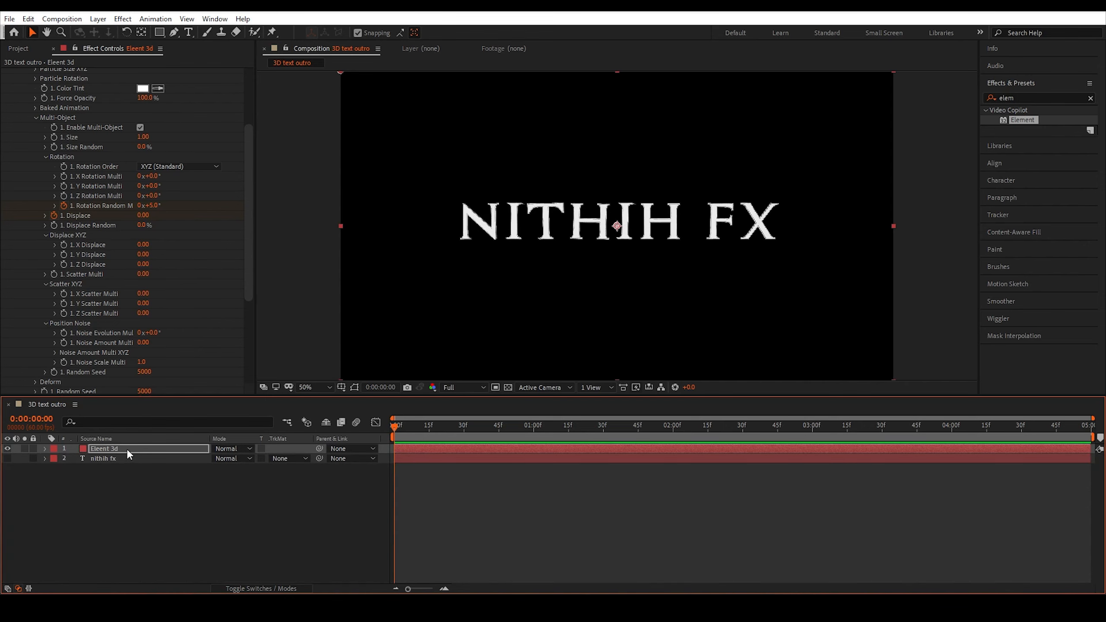
left_click(127, 448)
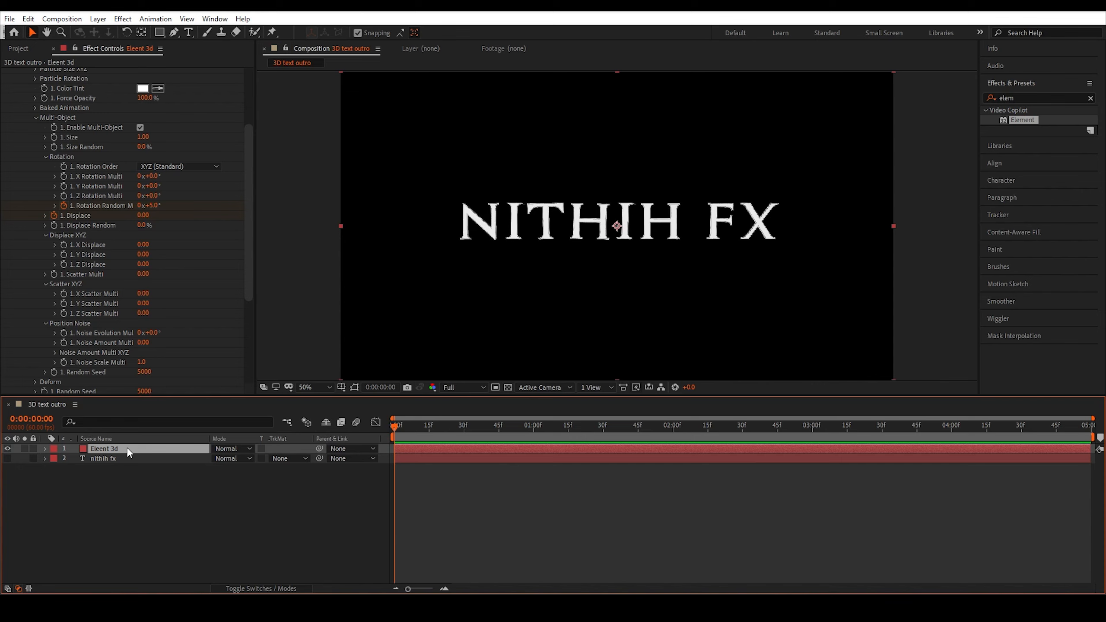
key("u")
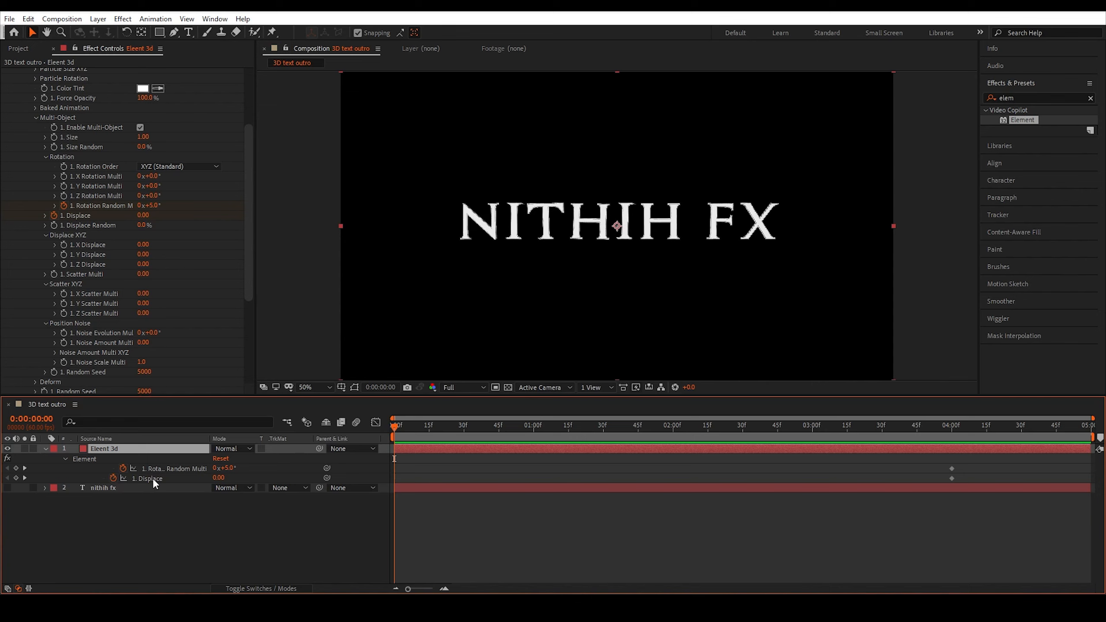
Keyframe Rotation Random Multi at 180° on the first frame.
mouse_move(408, 429)
left_mouse_down()
mouse_move(450, 429)
mouse_move(394, 430)
left_mouse_up()
left_click_drag(228, 472, 292, 472)
left_click(240, 468)
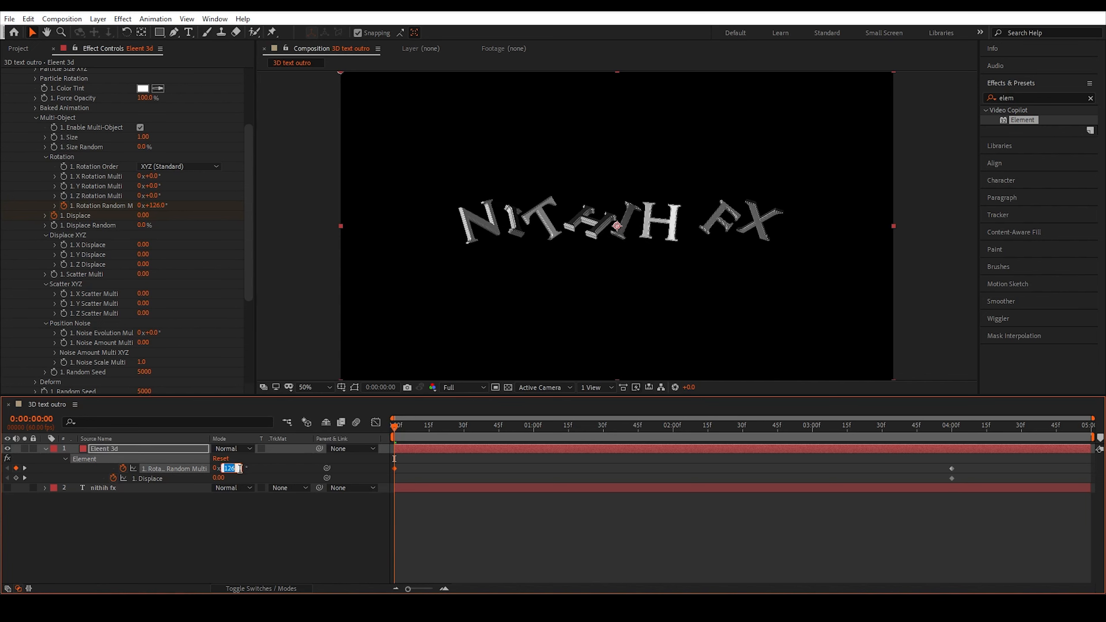
type("180")
key("Return")
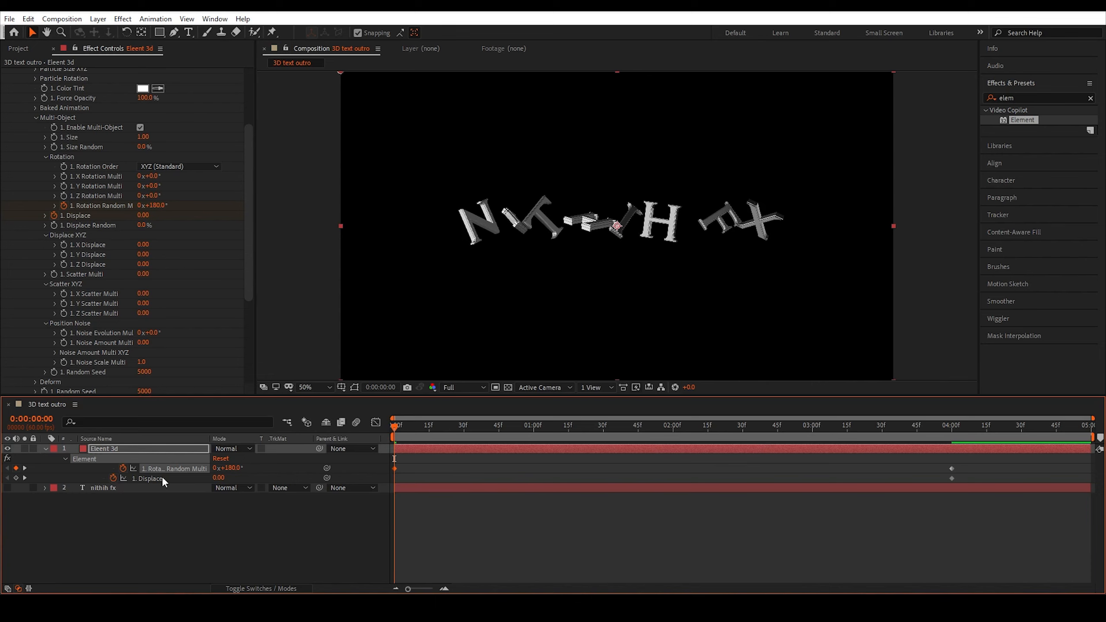
Keyframe Displace at 0.9 on the first frame and preview the letter animation.
mouse_move(220, 477)
left_mouse_down()
mouse_move(338, 475)
mouse_move(231, 488)
left_mouse_up()
left_click(224, 477)
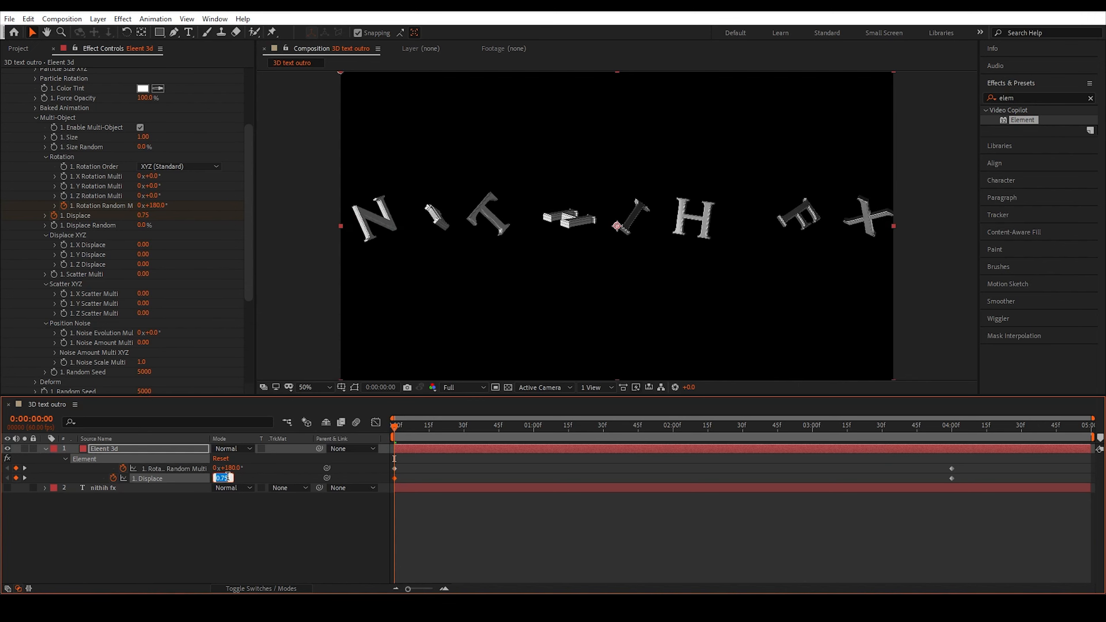
key("BackSpace")
type("0.9")
key("Return")
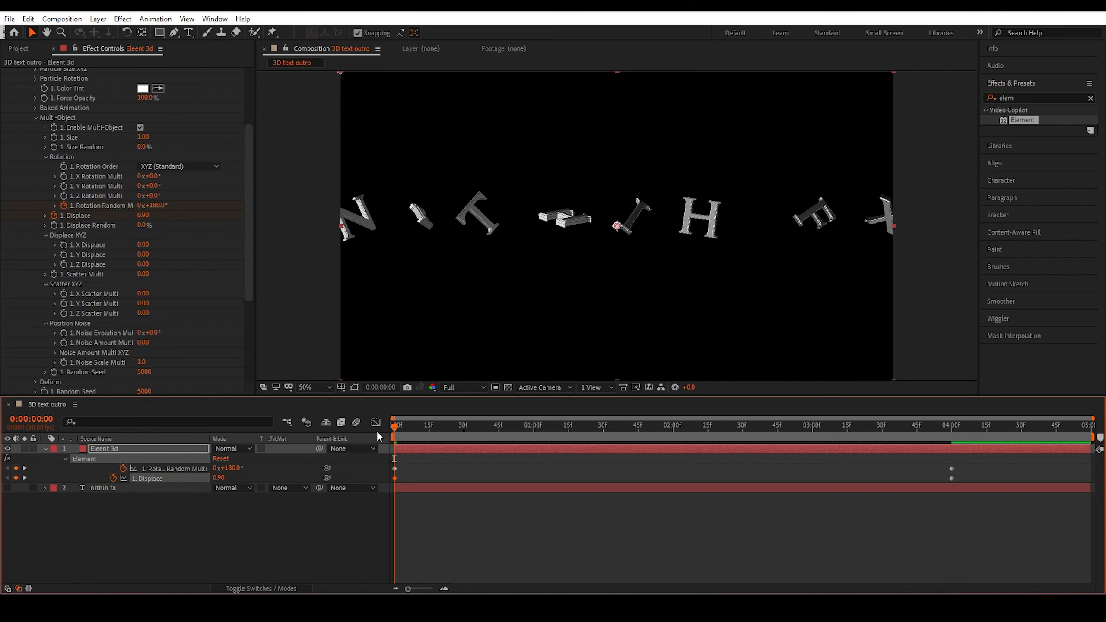
key("space")
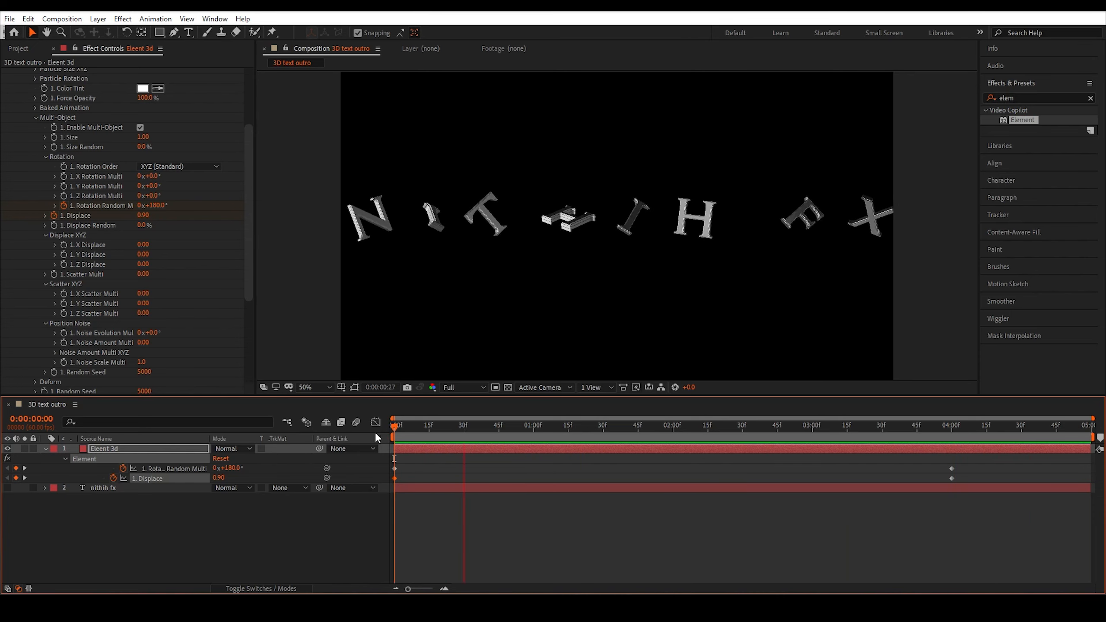
key("space")
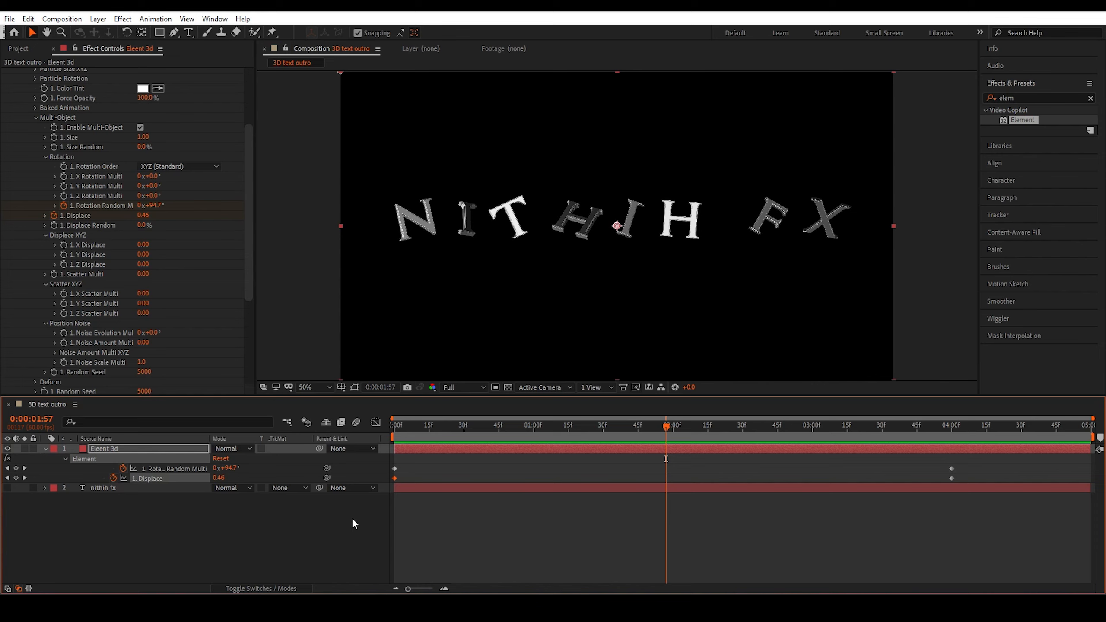
Apply Easy Ease to all Rotation Random Multi and Displace keyframes.
left_click(180, 469)
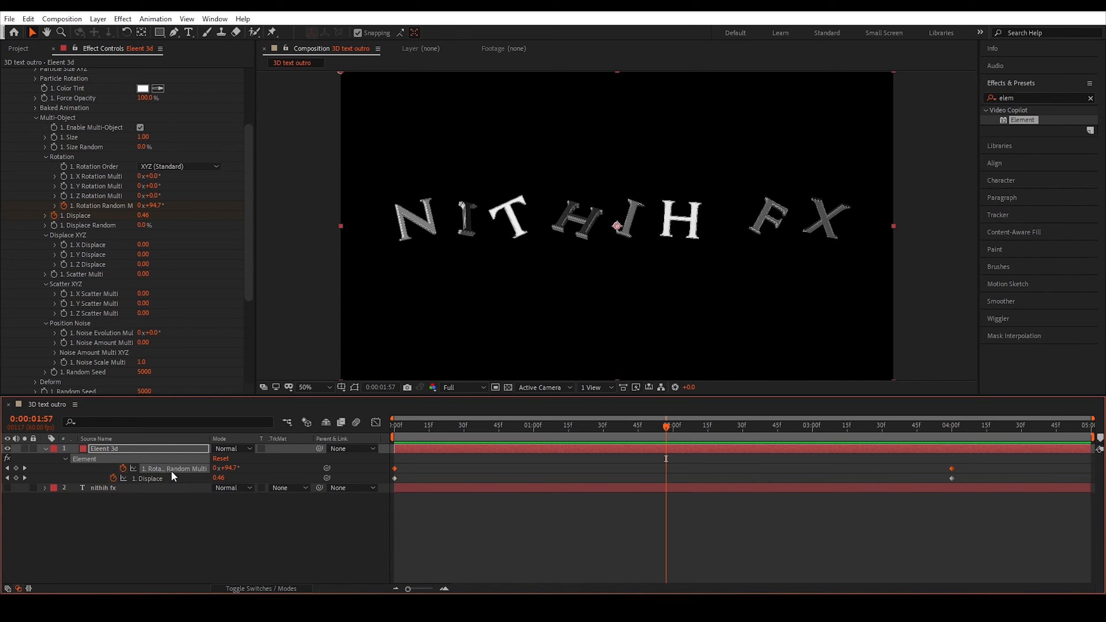
left_click(172, 478, "shift")
left_click_drag(378, 464, 973, 479)
right_click(396, 472)
mouse_move(448, 463)
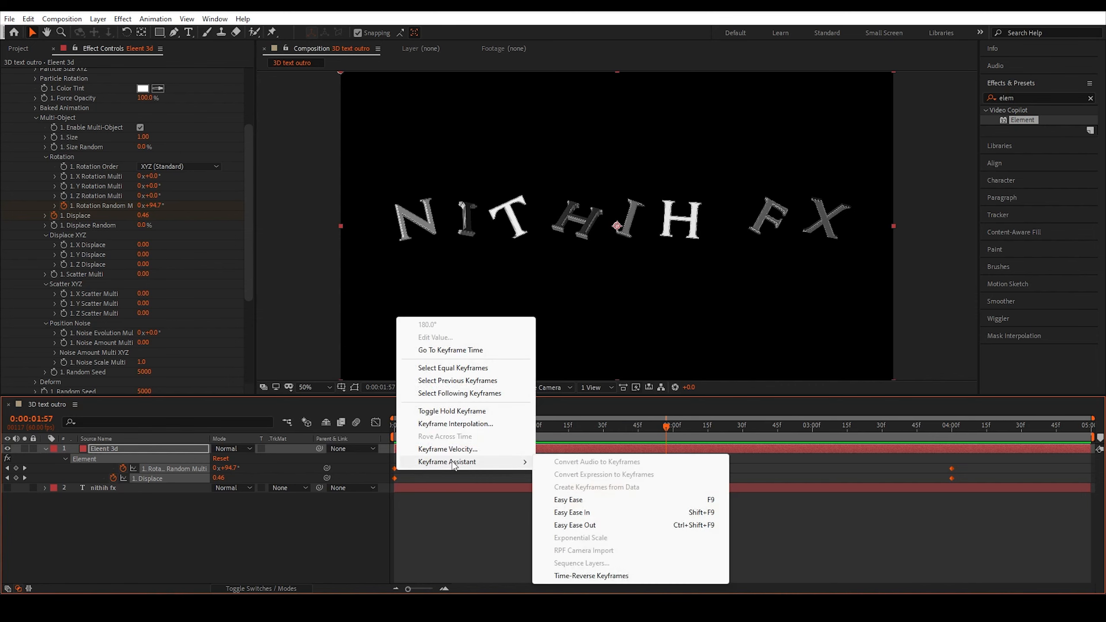
left_click(568, 500)
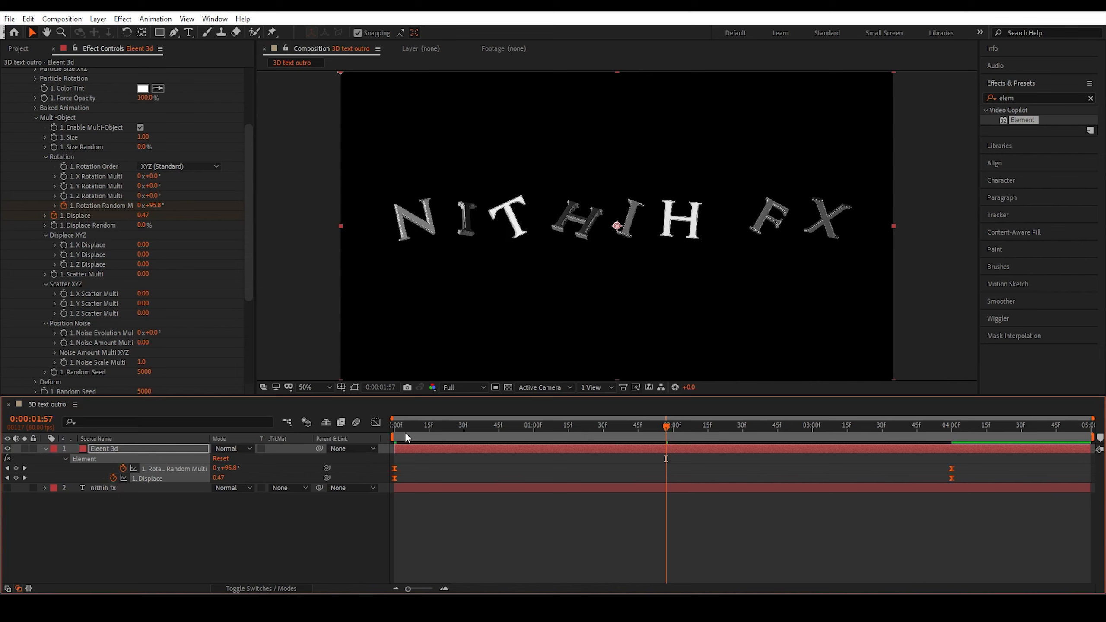
Reshape the Rotation Random Multi and Displace speed graph so the motion starts fast and slows gradually into the final keyframes.
left_click(375, 423)
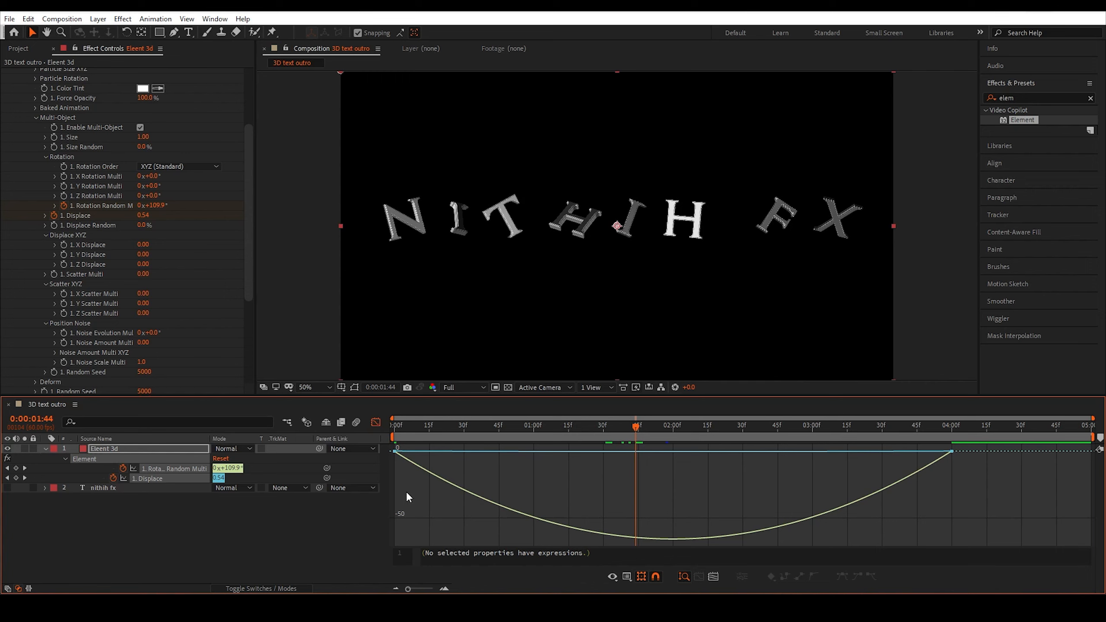
left_click_drag(406, 491, 369, 439)
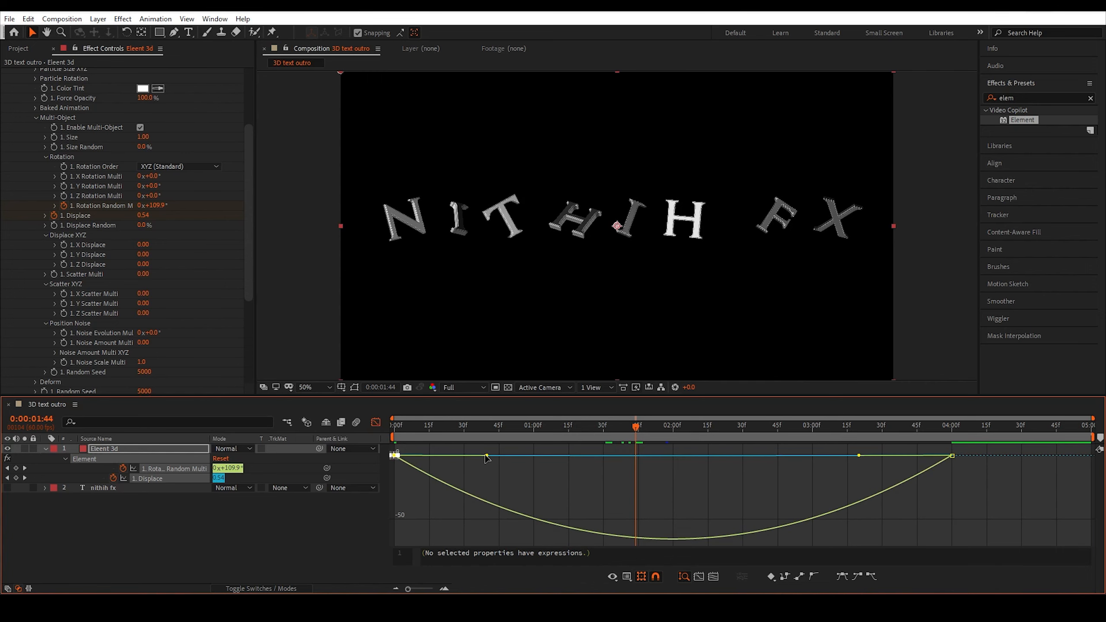
left_click_drag(486, 455, 389, 459)
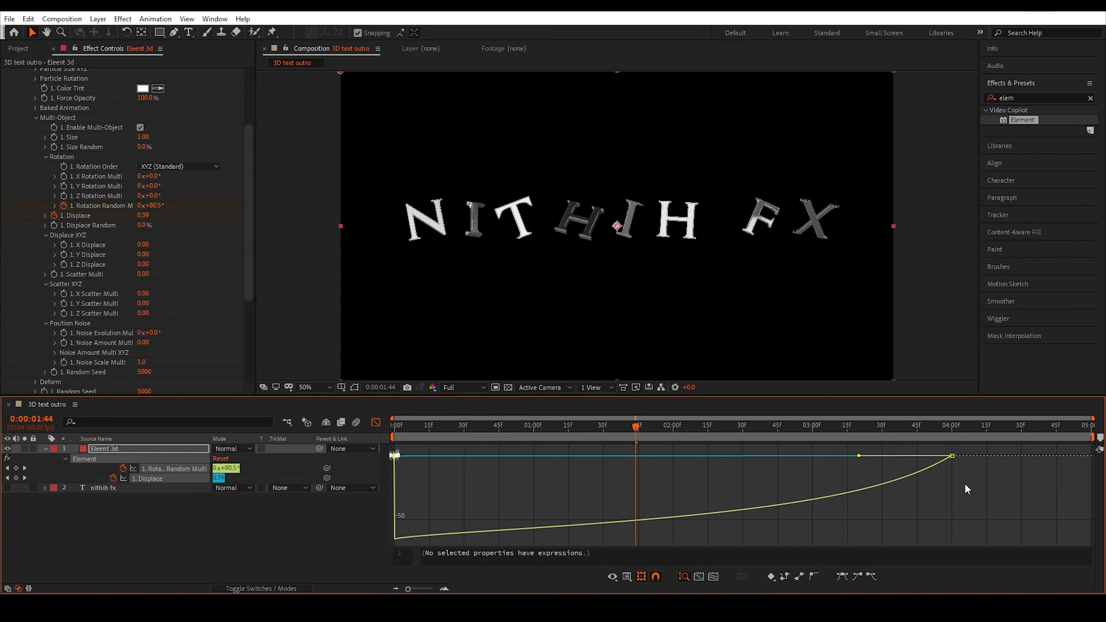
left_click_drag(965, 483, 618, 457)
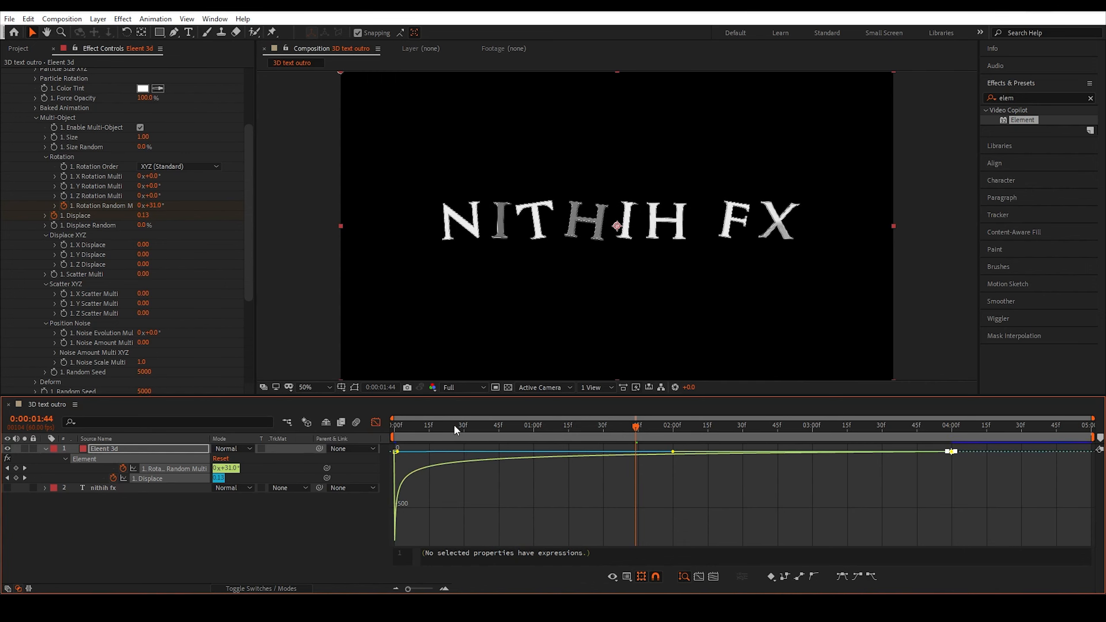
Preview the reshaped letter animation from the first frame and return from the Graph Editor to the layer-bar view.
key("Home")
key("space")
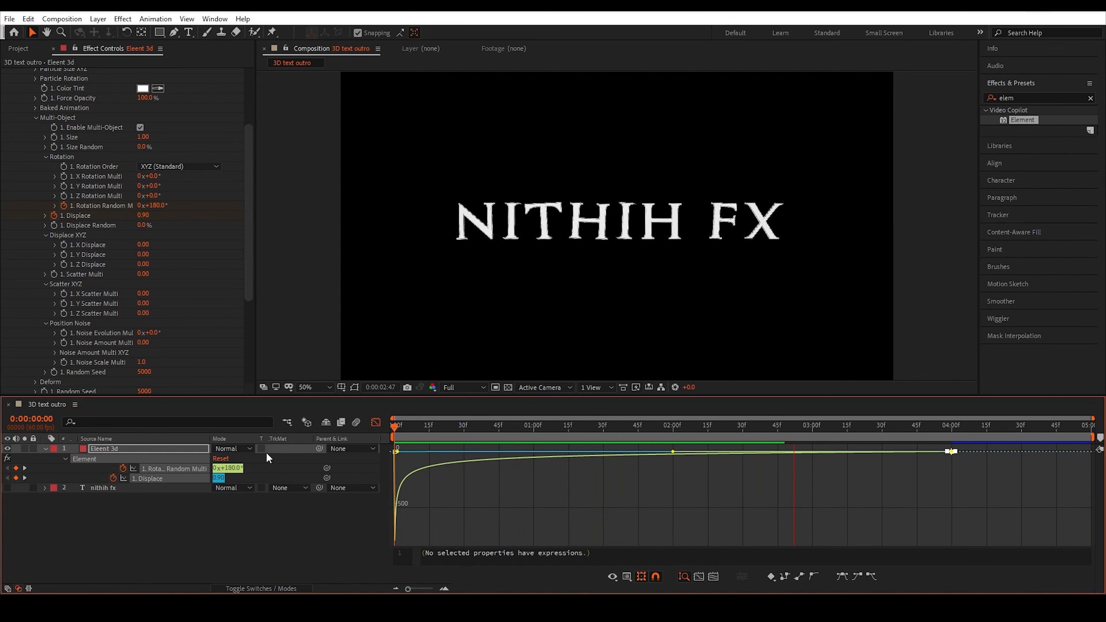
key("space")
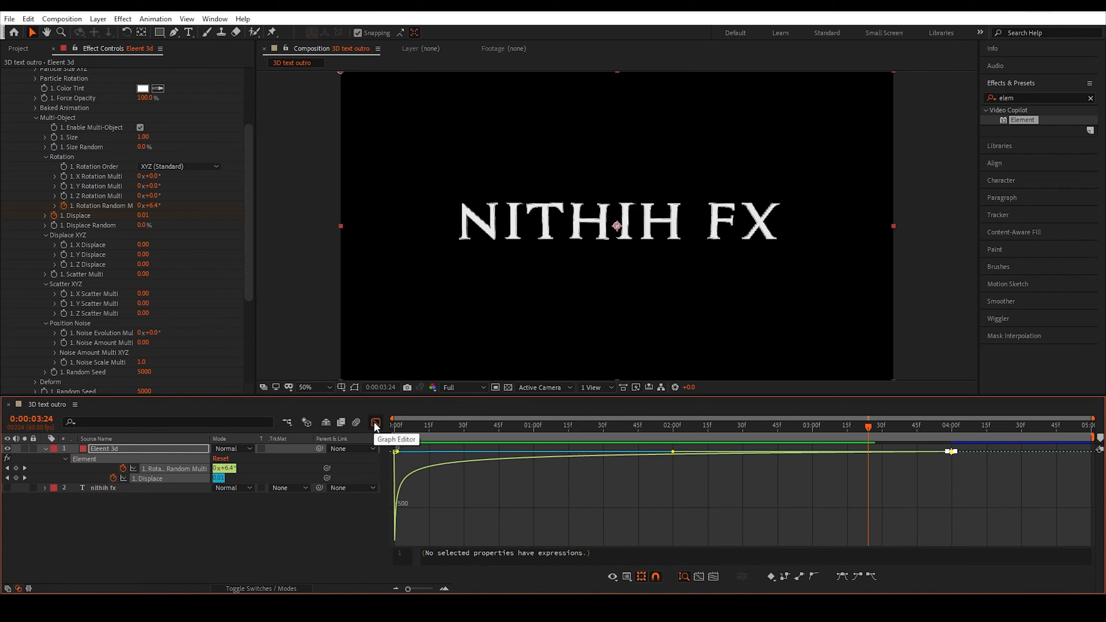
left_click(375, 423)
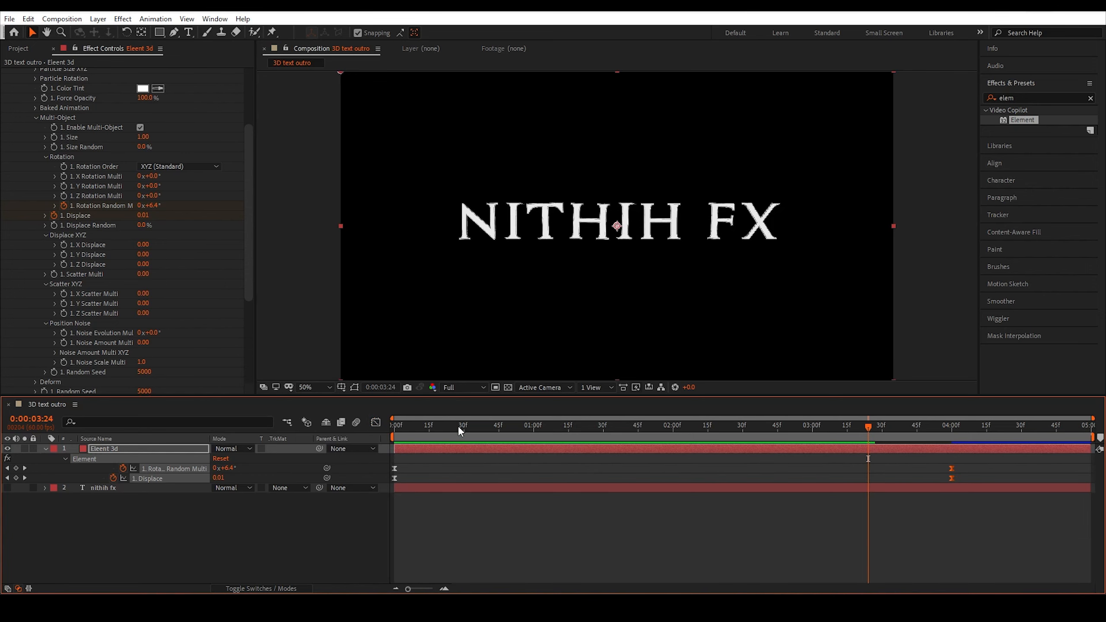
key("Home")
key("space")
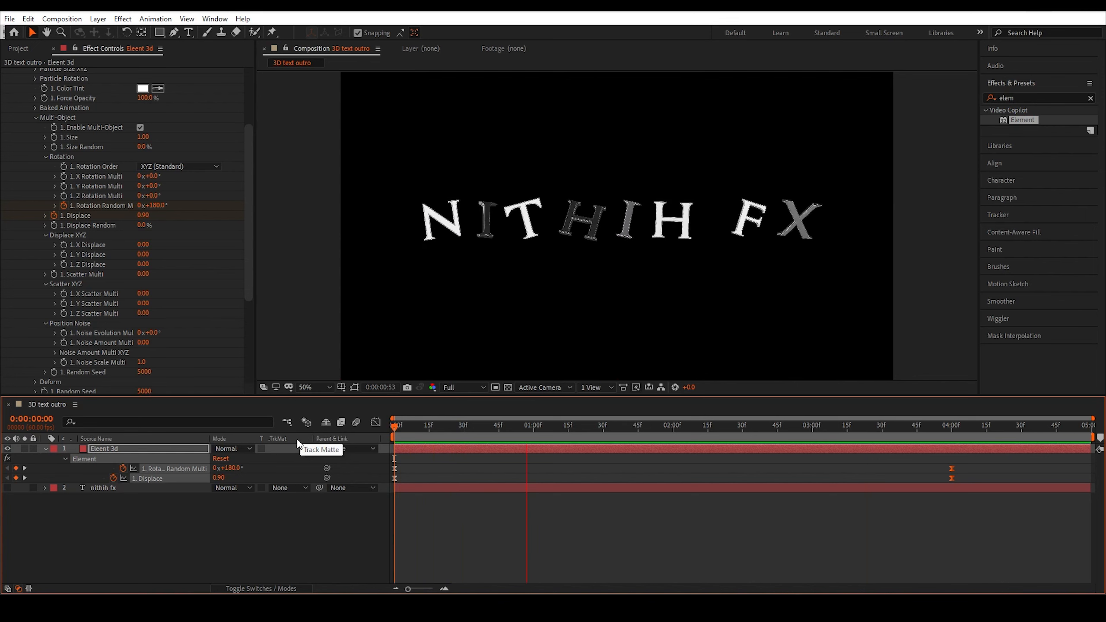
key("space")
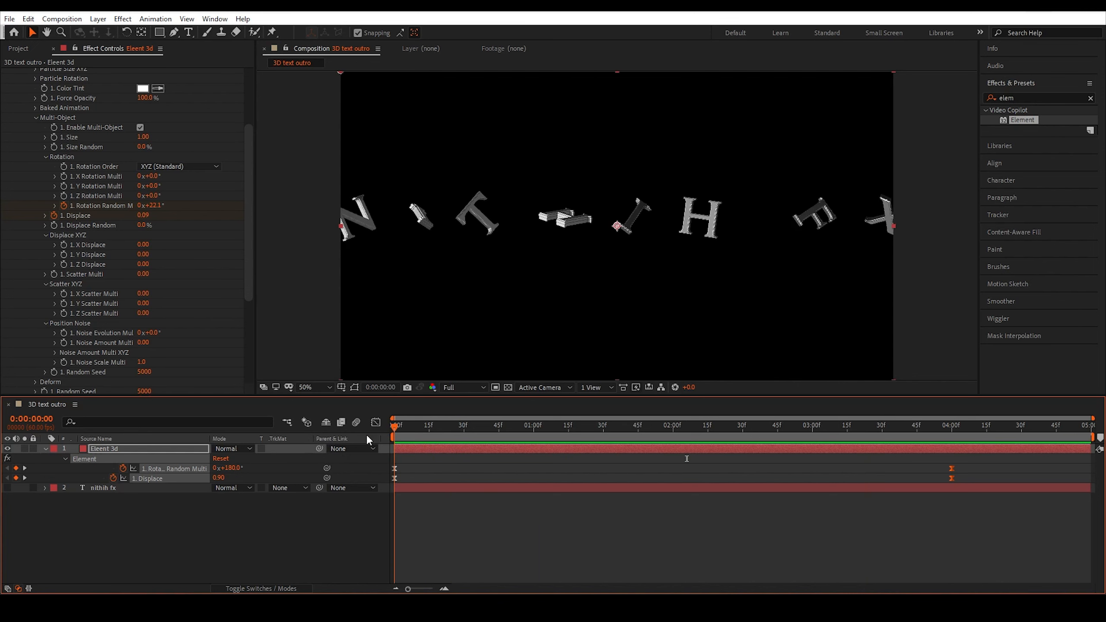
left_click_drag(394, 436, 328, 429)
key("space")
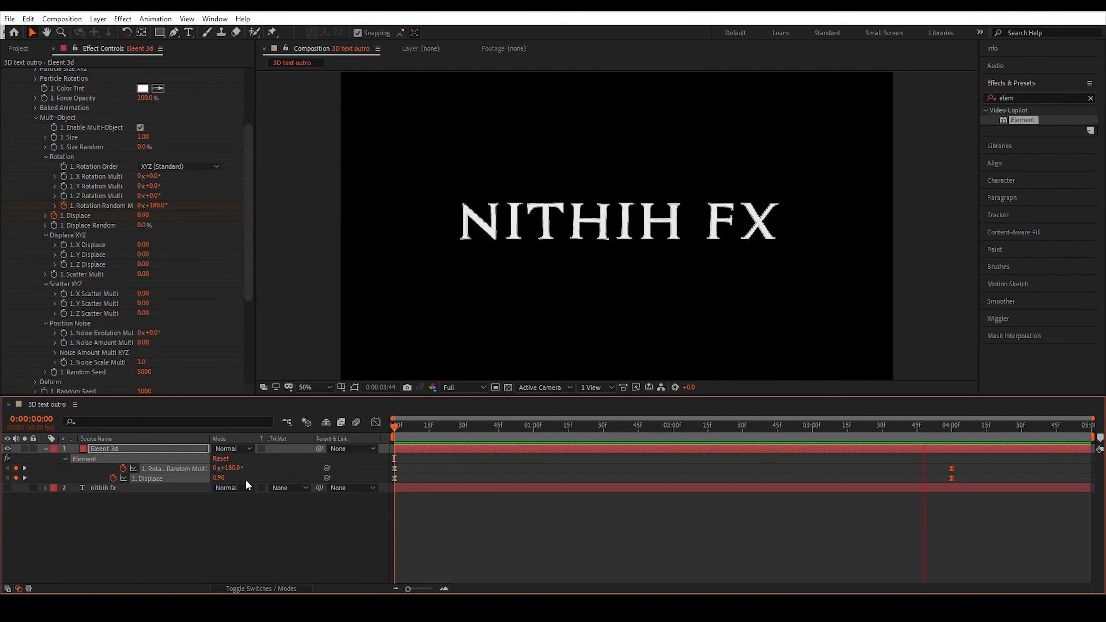
key("space")
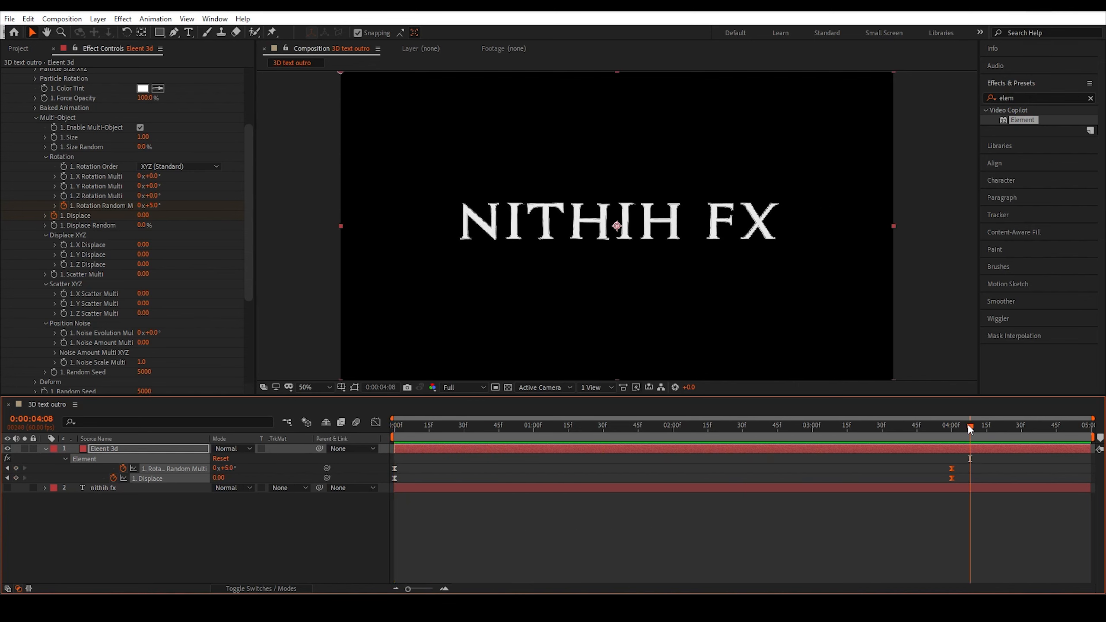
left_click_drag(967, 425, 1042, 429)
mouse_move(142, 137)
left_mouse_down()
mouse_move(171, 140)
mouse_move(131, 137)
left_mouse_up()
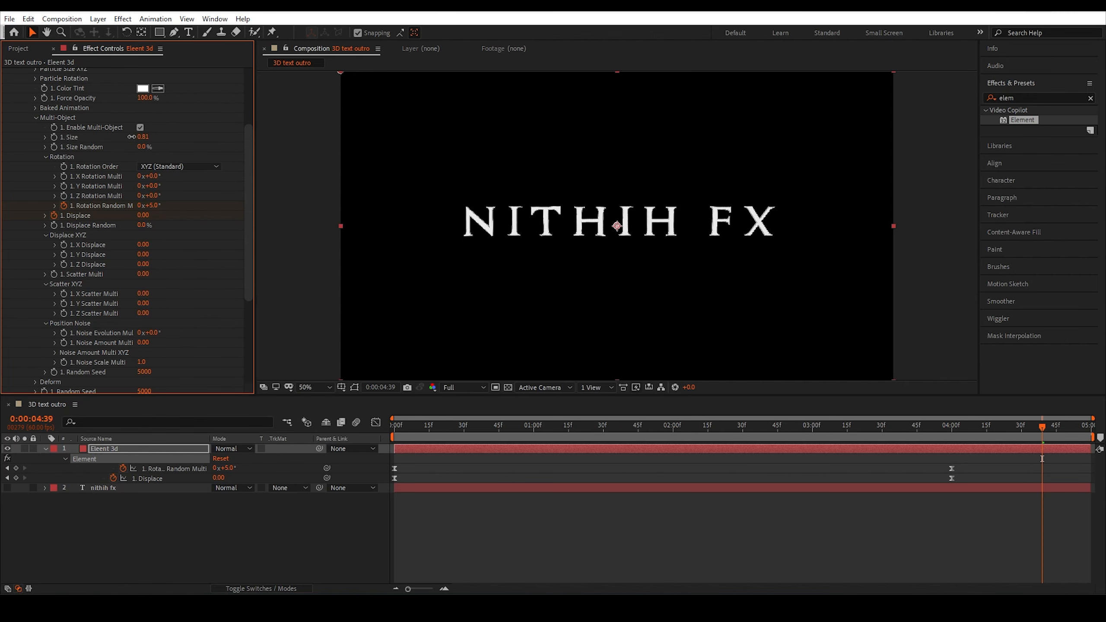
left_click(143, 137)
type("1")
key("Return")
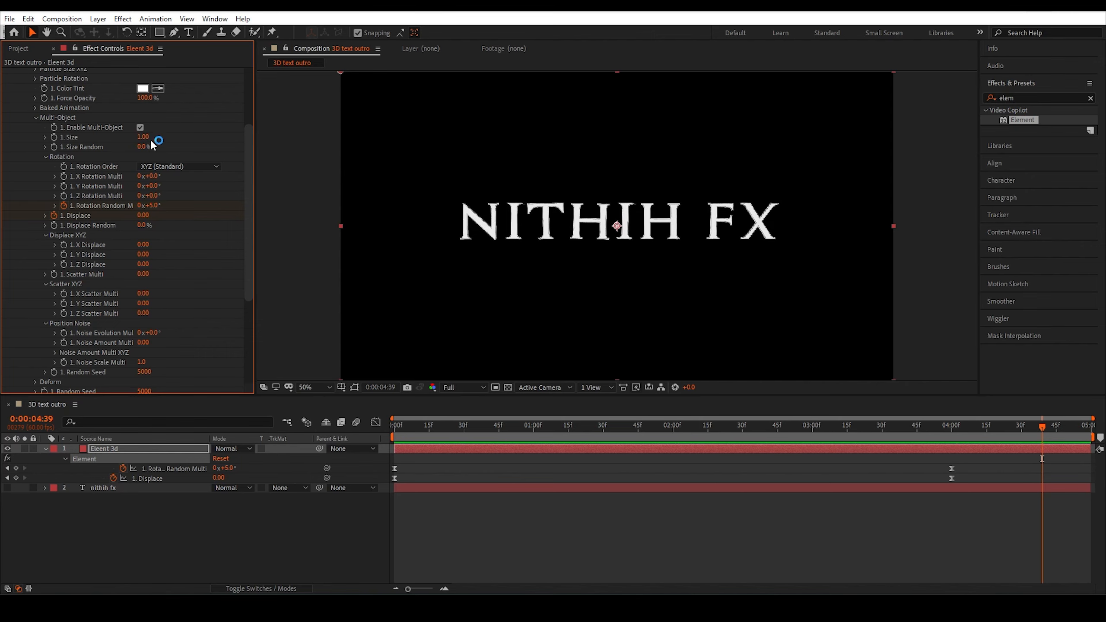
Add a World Scale keyframe at 0:00:04:00 in Element's World Transform settings.
left_click(36, 118)
left_click(16, 110)
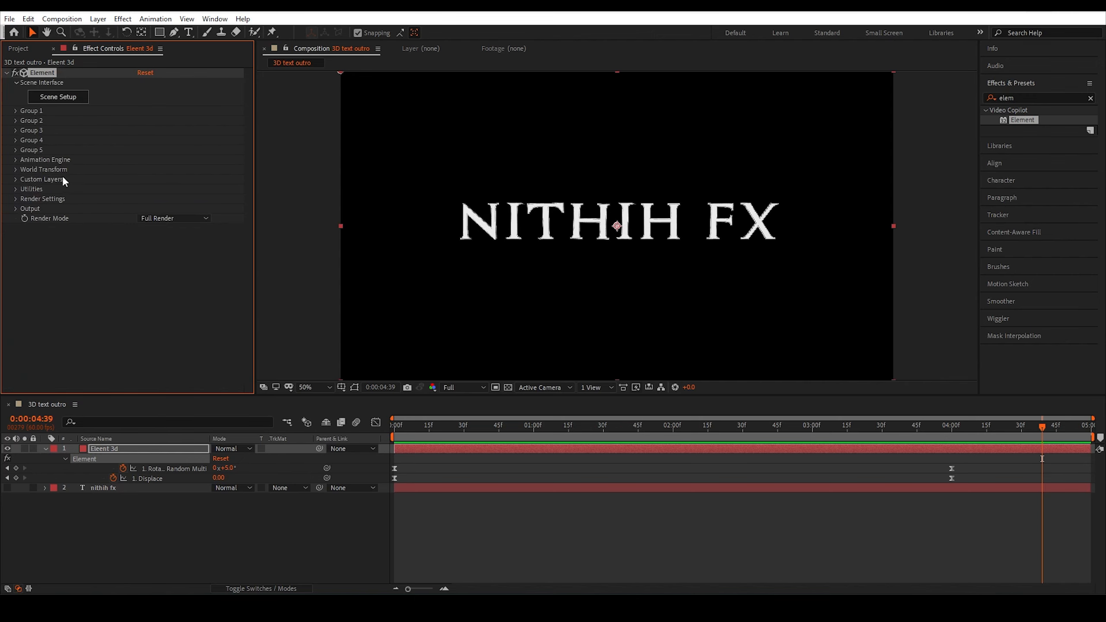
left_click(16, 169)
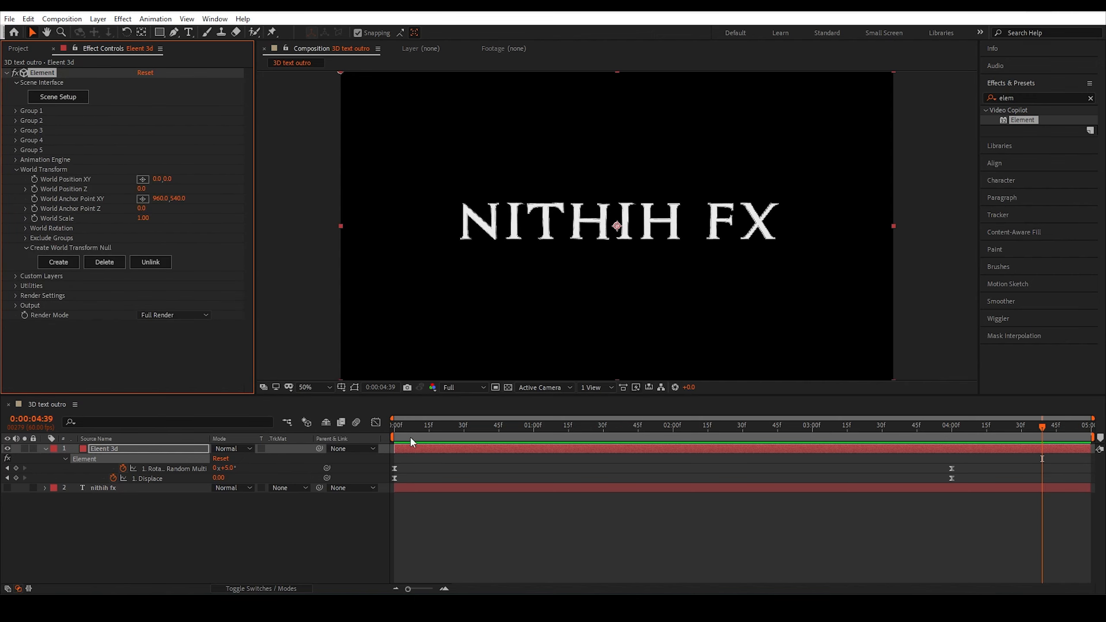
left_click_drag(938, 435, 951, 471)
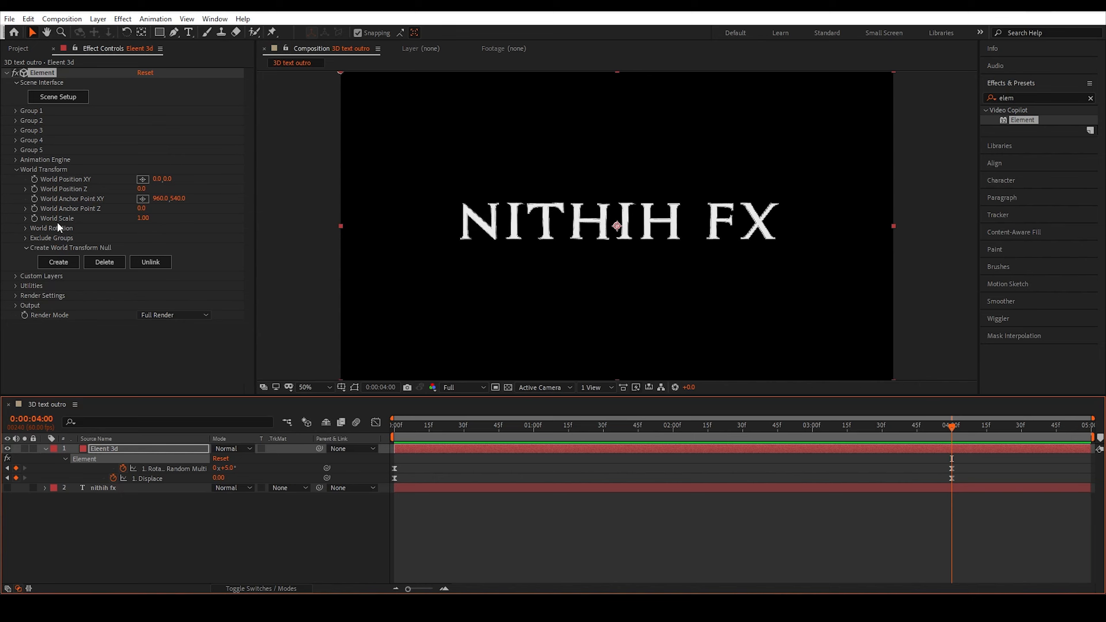
left_click(34, 218)
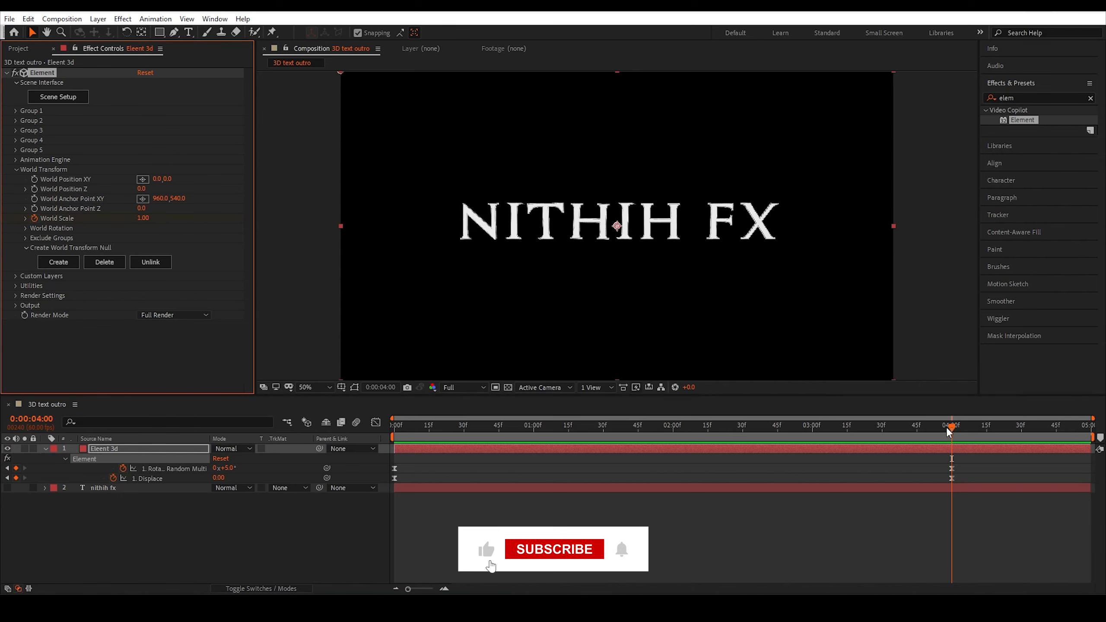
Keyframe World Scale at 0 on the composition's last frame, 0:00:04:59.
left_click_drag(954, 429, 1092, 429)
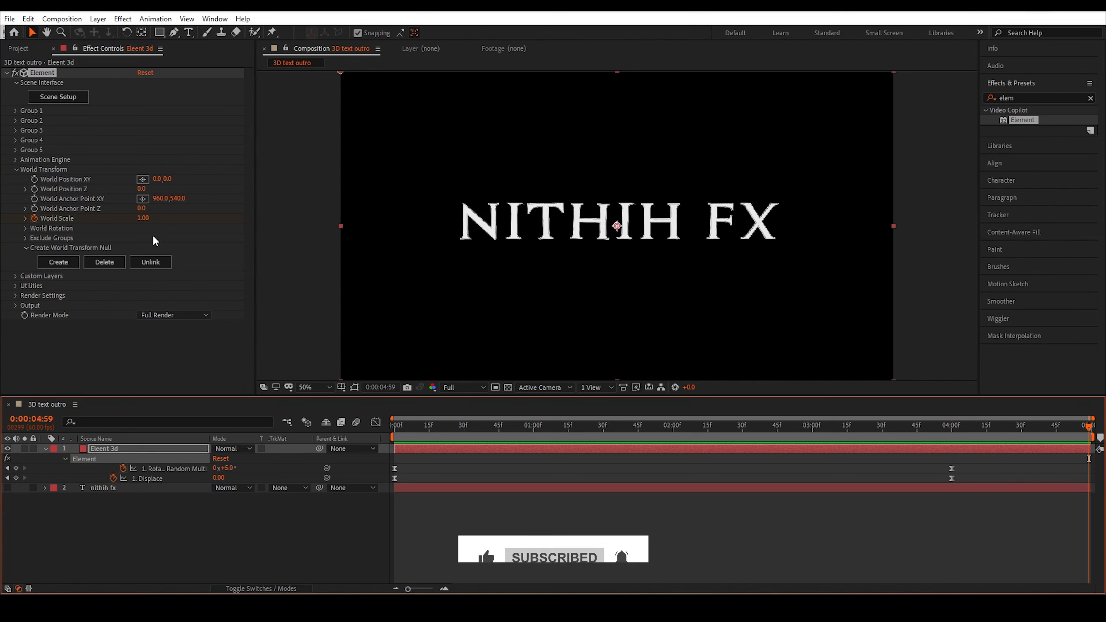
left_click(145, 218)
type("0")
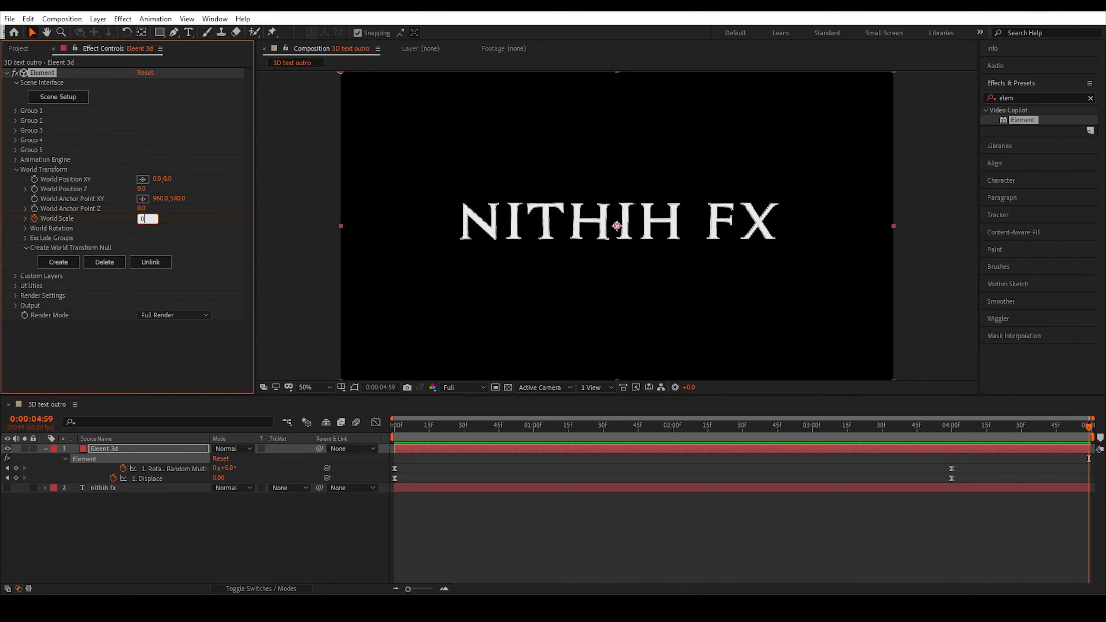
key("Return")
Preview the animation from the first frame and scrub through the title's scale-down after four seconds.
left_click(474, 439)
key("space")
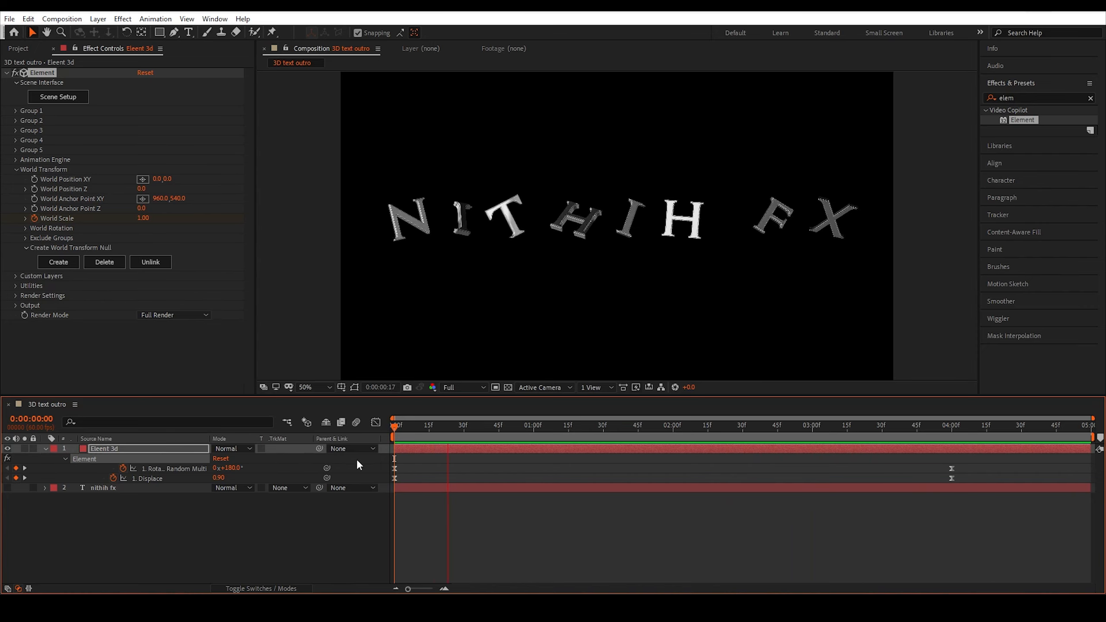
left_click_drag(760, 437, 986, 467)
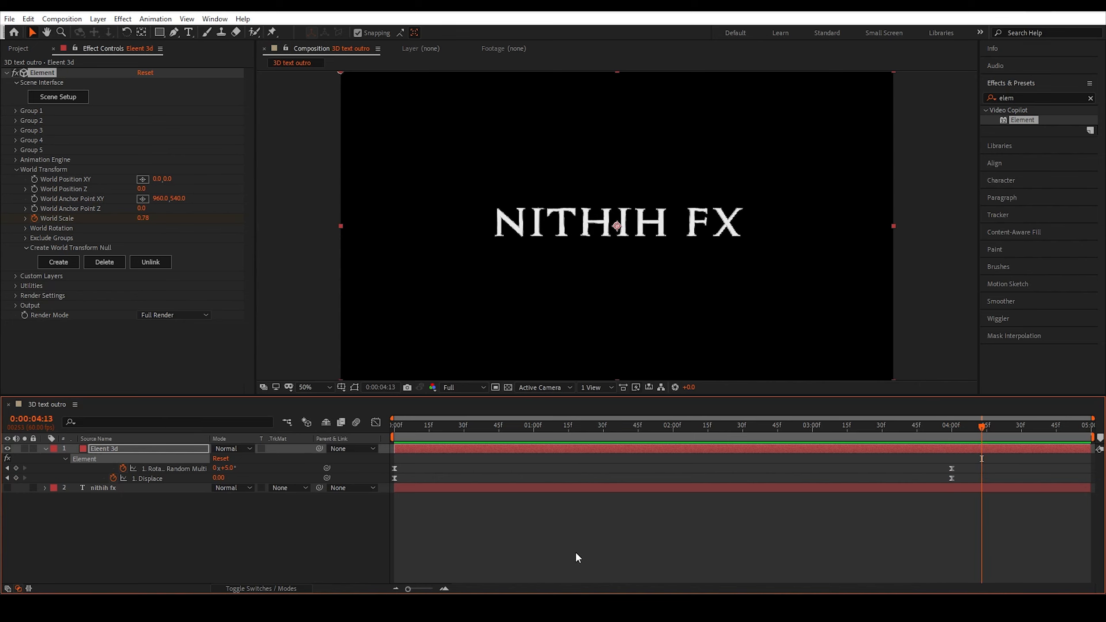
Reveal the World Scale keyframes in the timeline and apply Easy Ease to both of them.
left_click(151, 478)
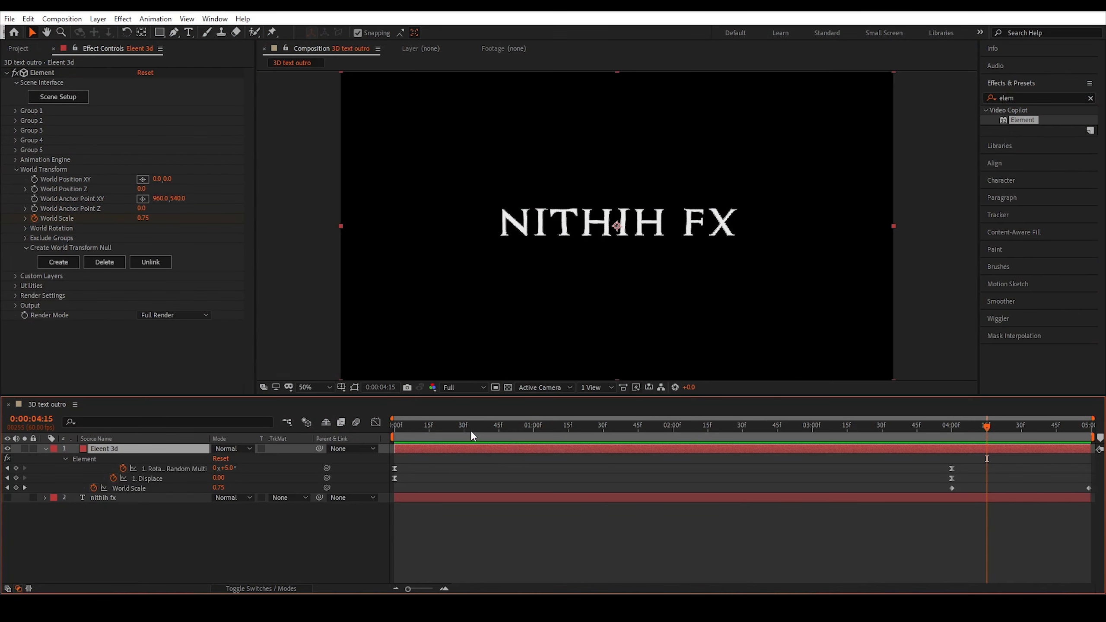
left_click_drag(472, 434, 972, 444)
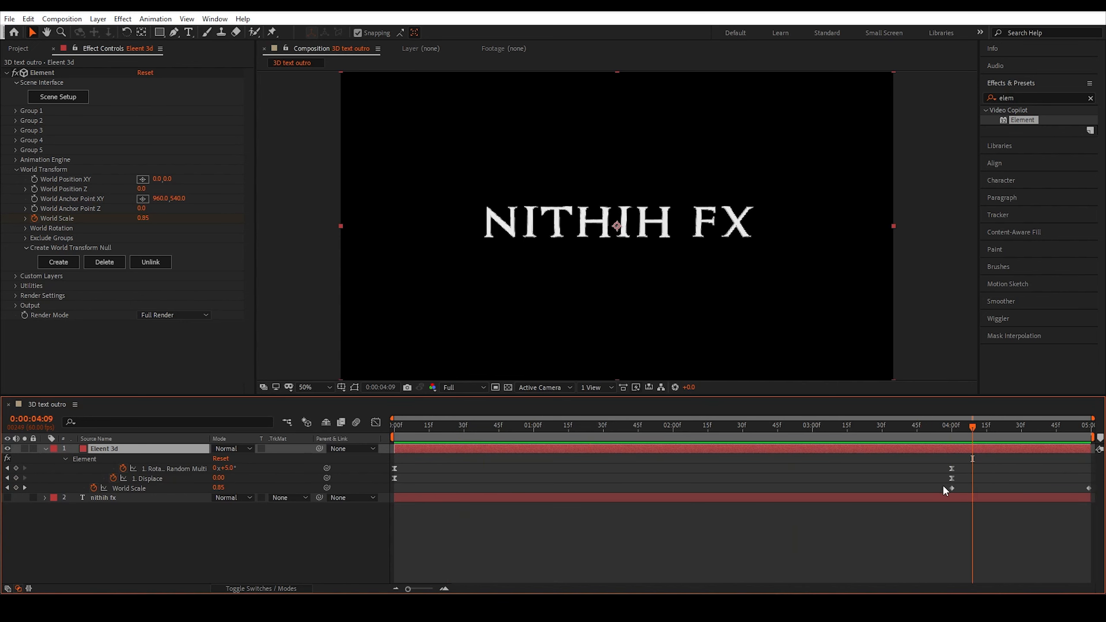
left_click_drag(943, 486, 1094, 498)
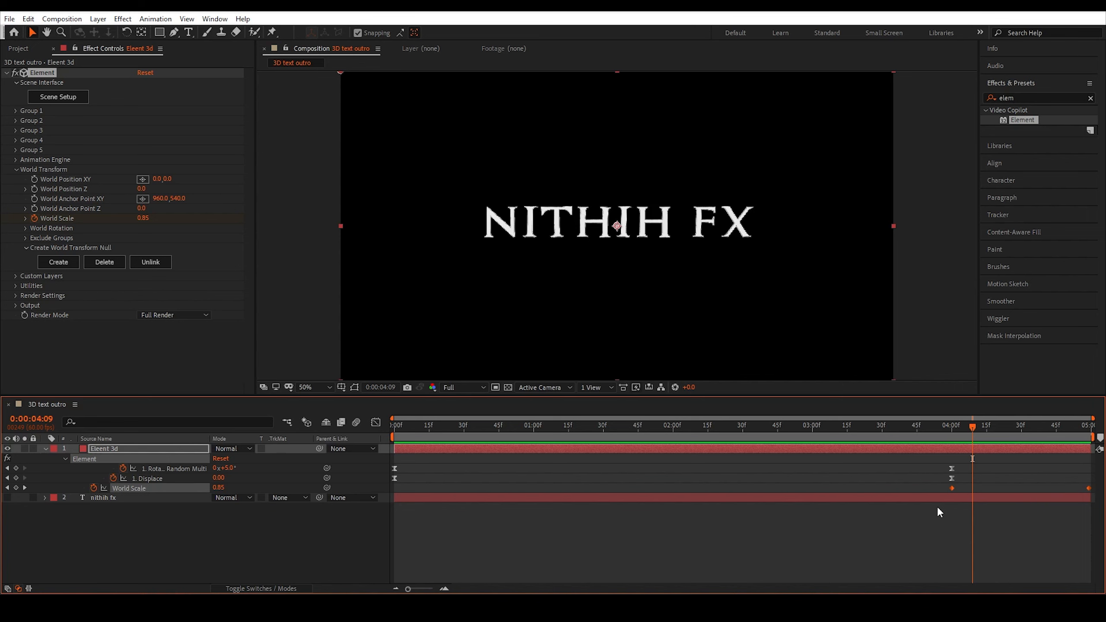
key("F9")
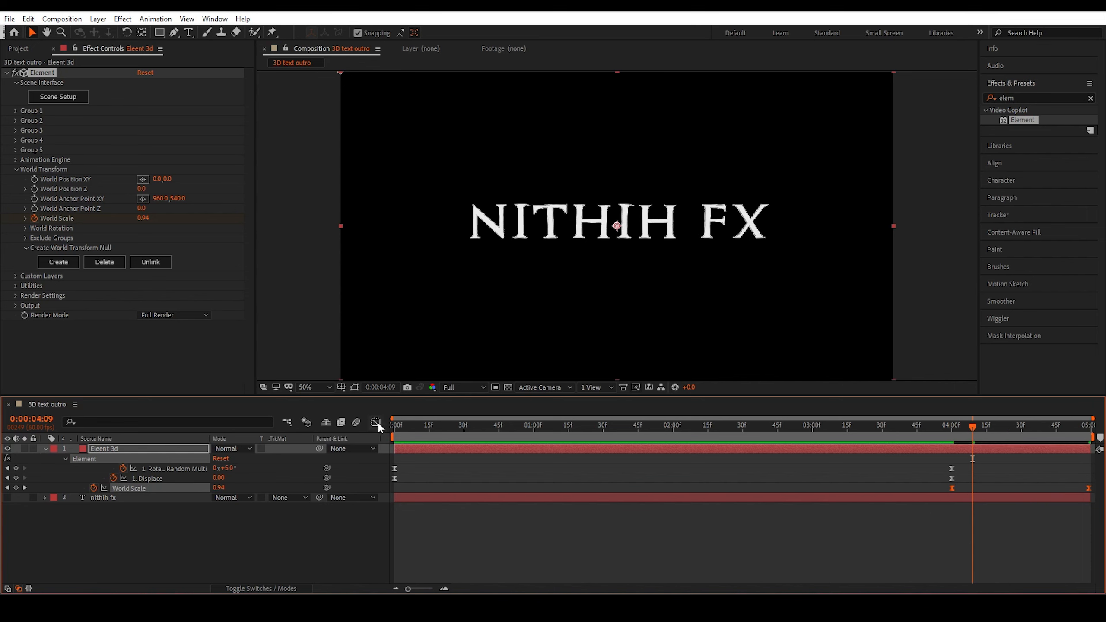
Reshape the World Scale speed graph so the shrinking starts slowly and accelerates up to the last keyframe.
left_click(376, 423)
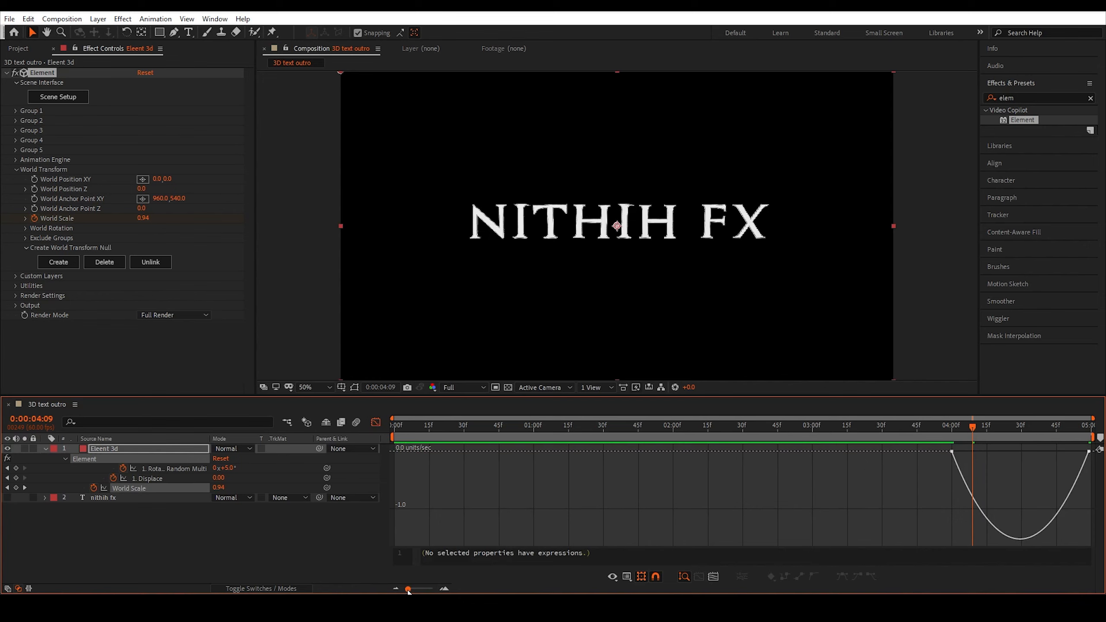
left_click_drag(408, 589, 430, 588)
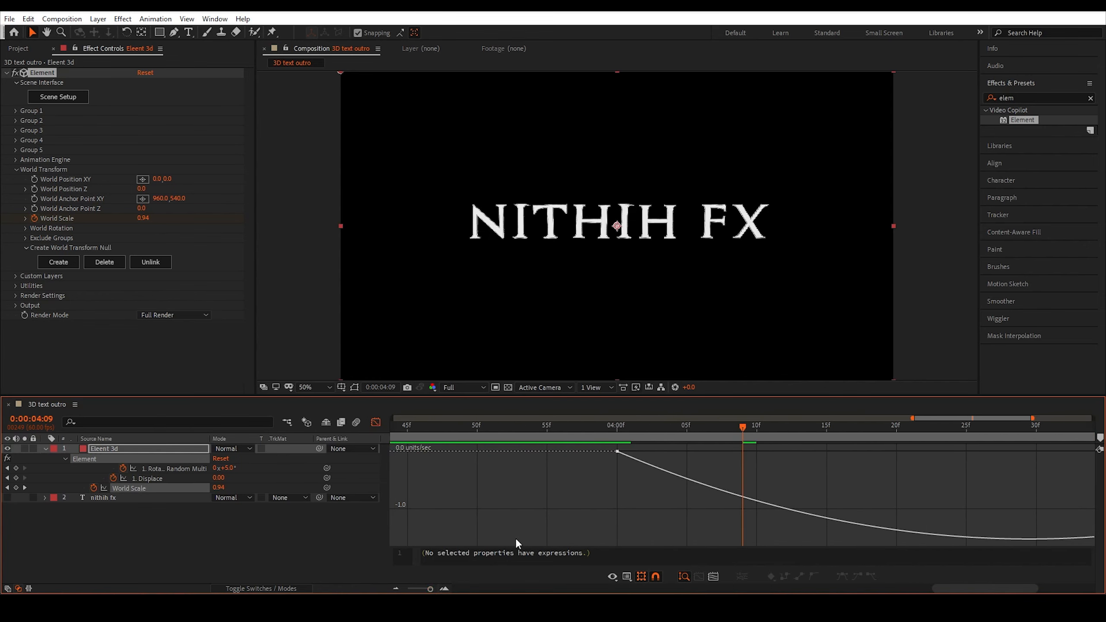
left_click_drag(929, 420, 969, 418)
left_click_drag(429, 589, 426, 588)
left_click_drag(923, 416, 947, 417)
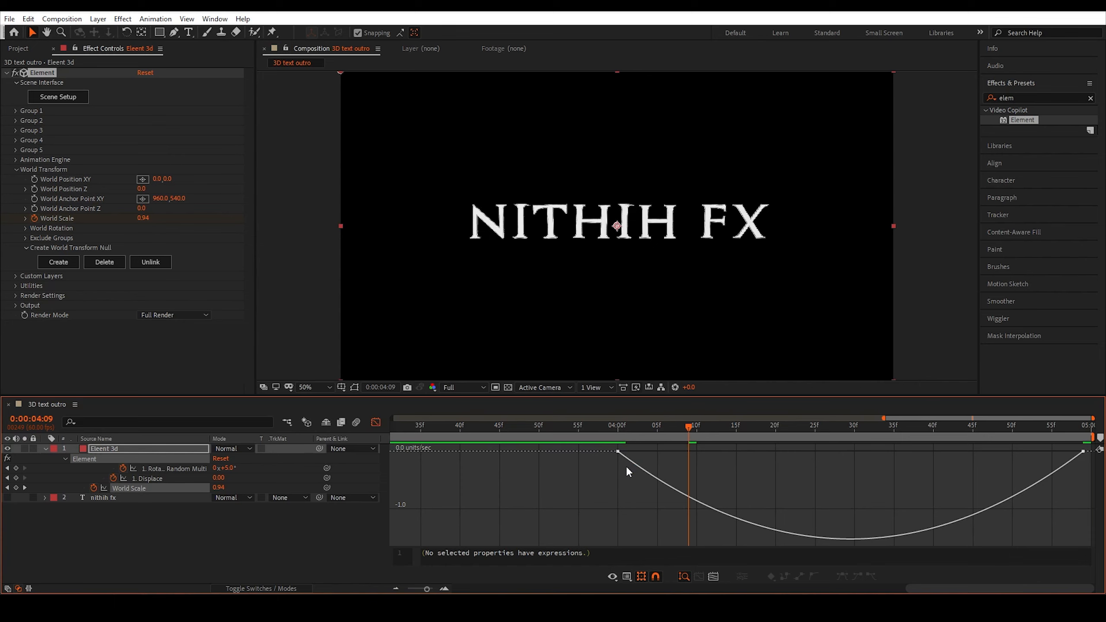
mouse_move(1087, 477)
left_mouse_down()
mouse_move(1037, 426)
mouse_move(1086, 458)
left_mouse_up()
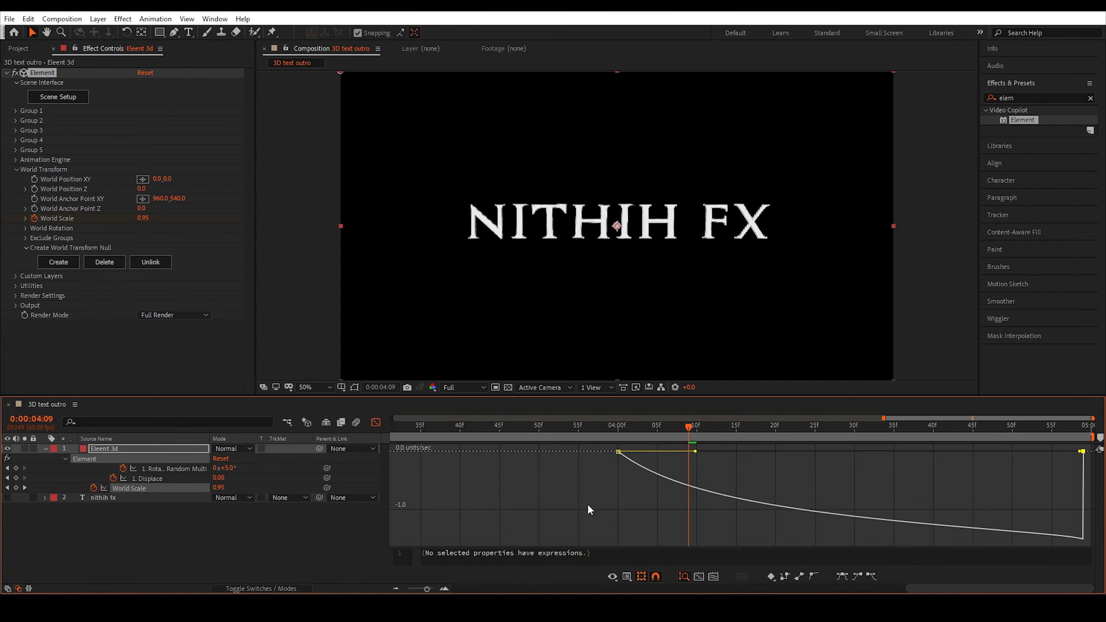
left_click_drag(620, 475, 586, 445)
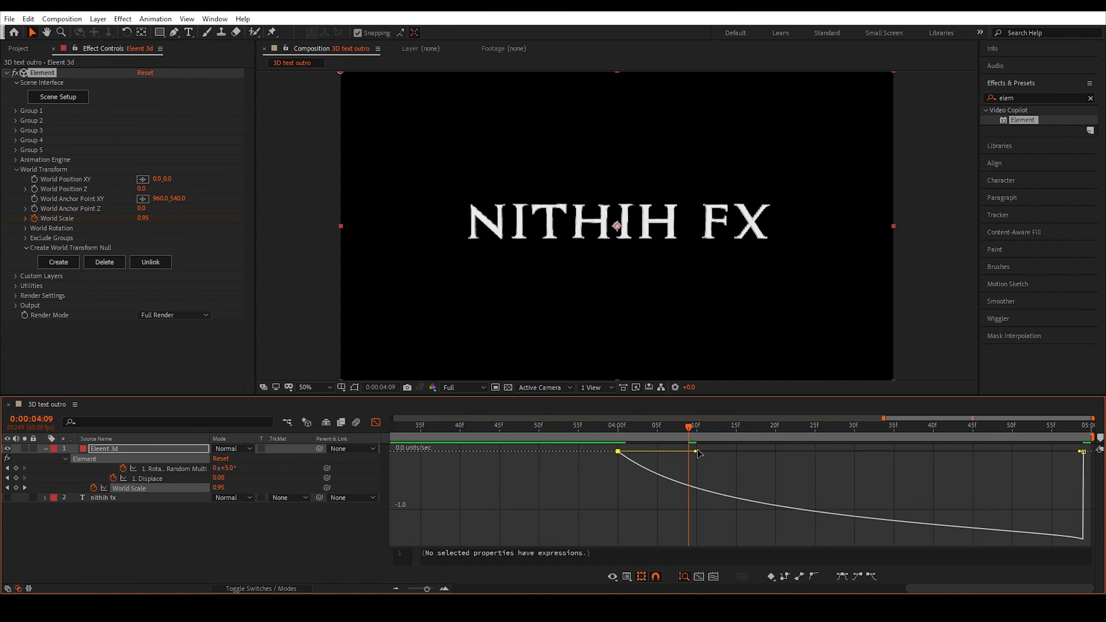
left_click_drag(696, 453, 880, 455)
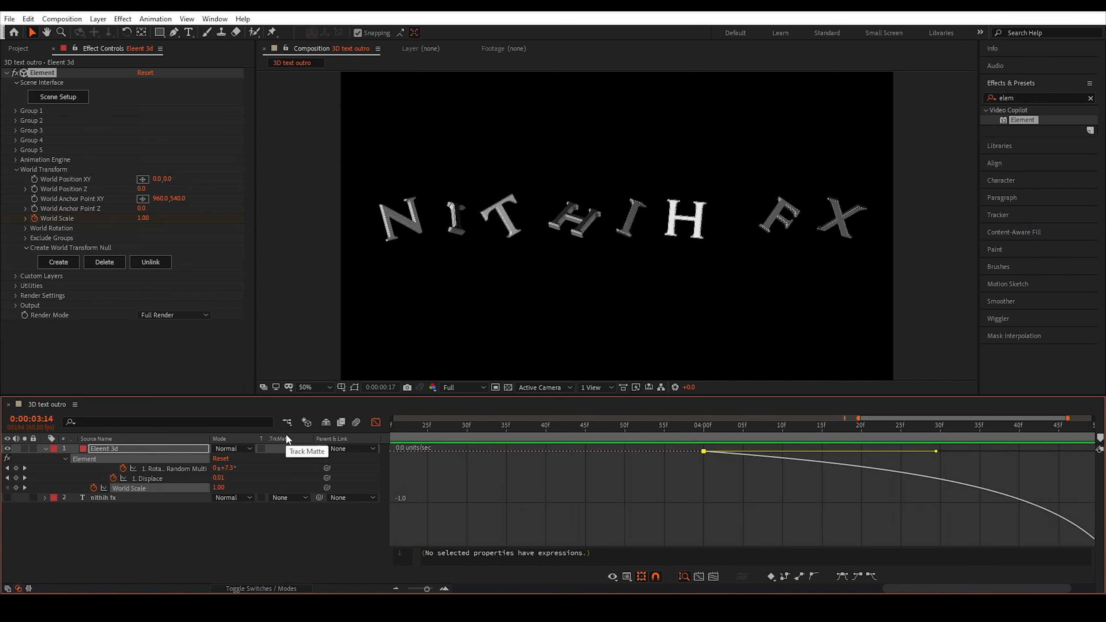
Leave the Graph Editor, fit the whole composition duration in the timeline, and preview the finished animation from the first frame.
left_click(375, 422)
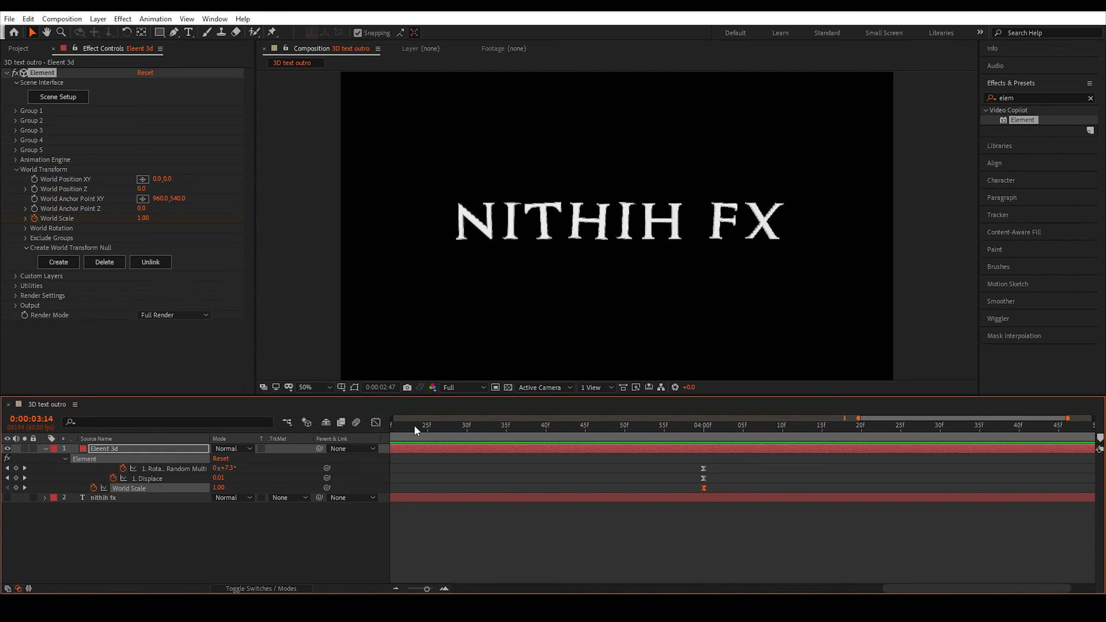
key("space")
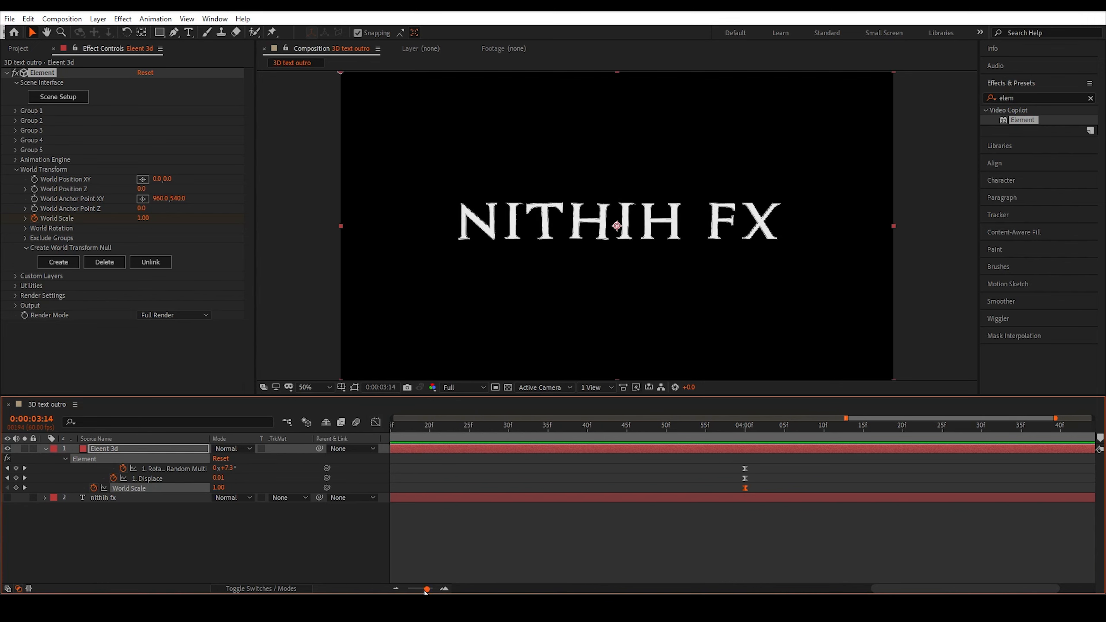
key("d")
left_click_drag(676, 439, 192, 456)
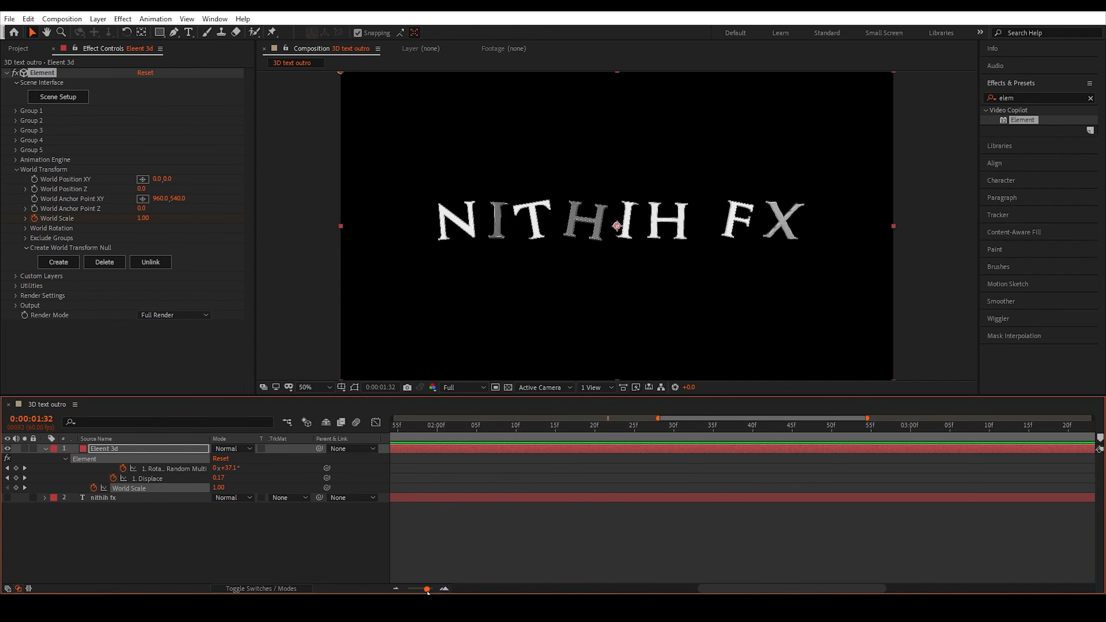
left_click_drag(426, 588, 407, 588)
key("Home")
key("space")
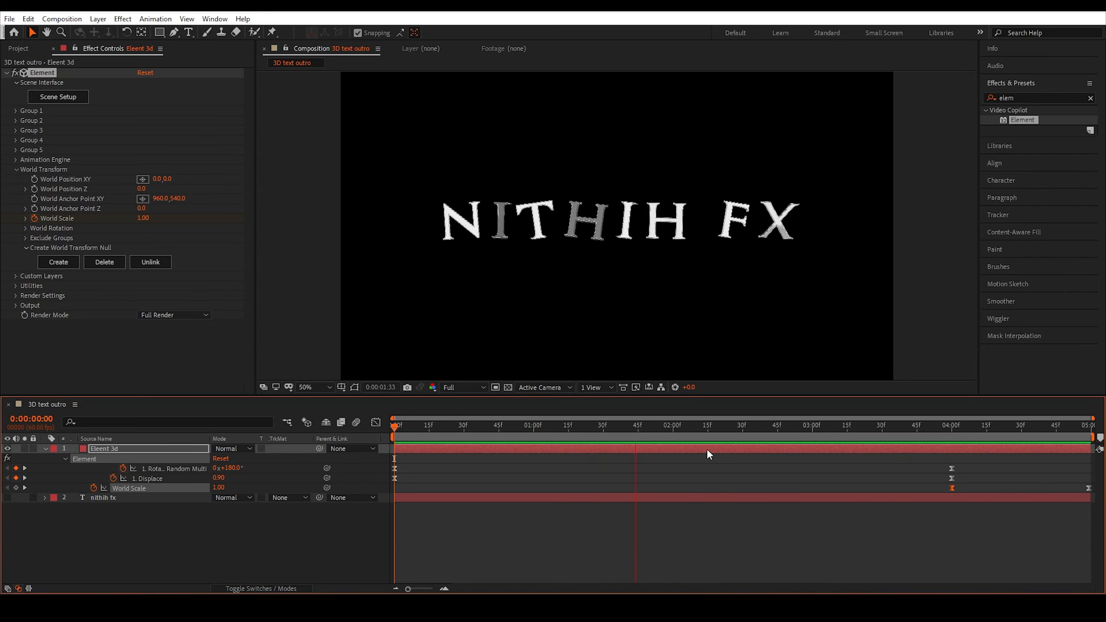
In the World Scale speed graph, raise the starting speed of the first keyframe at four seconds to slightly above zero.
left_click(638, 430)
left_click_drag(638, 435, 953, 455)
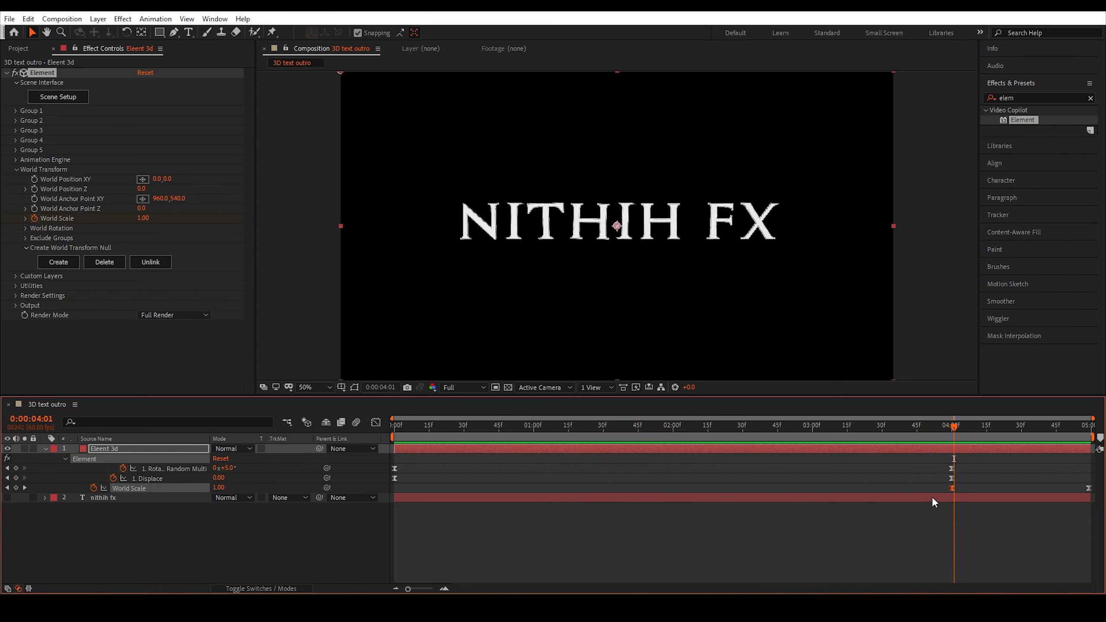
left_click_drag(940, 485, 1083, 492)
left_click(375, 422)
left_click_drag(410, 585, 433, 586)
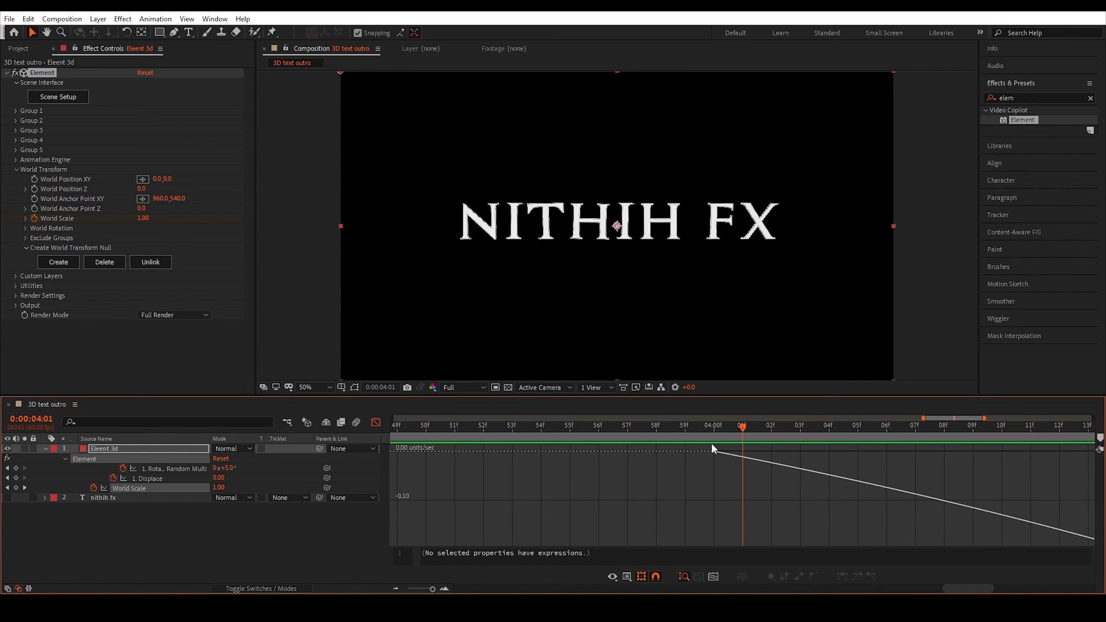
left_click_drag(720, 470, 677, 436)
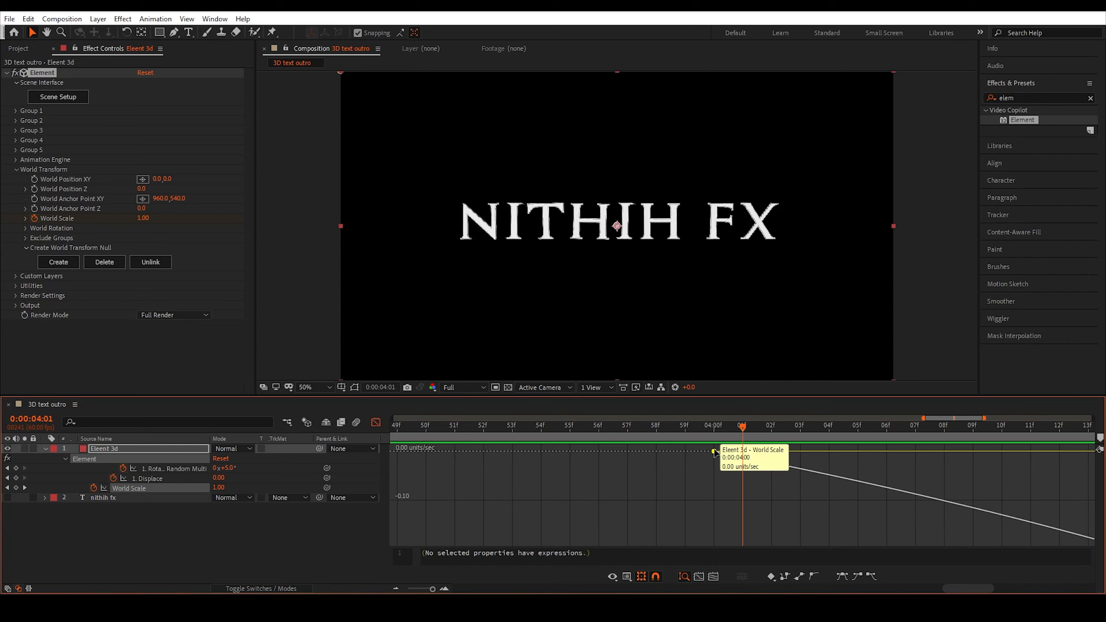
mouse_move(714, 452)
left_mouse_down()
mouse_move(710, 424)
mouse_move(714, 465)
left_mouse_up()
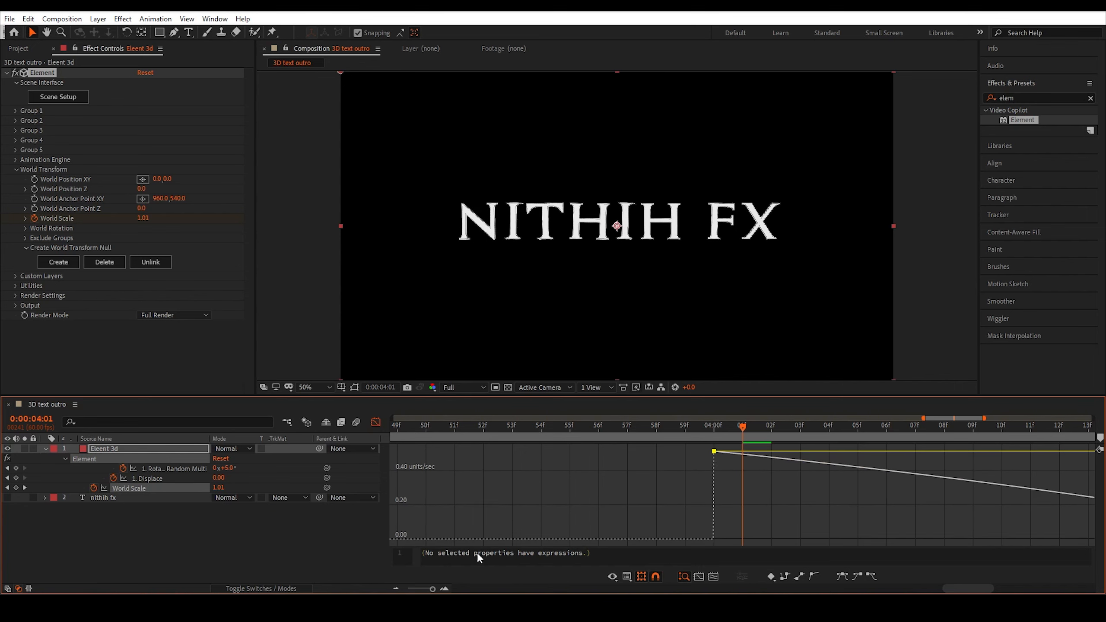
Fit the whole duration in the timeline, leave the Graph Editor, and preview the animation from the first frame.
left_click_drag(434, 590, 408, 588)
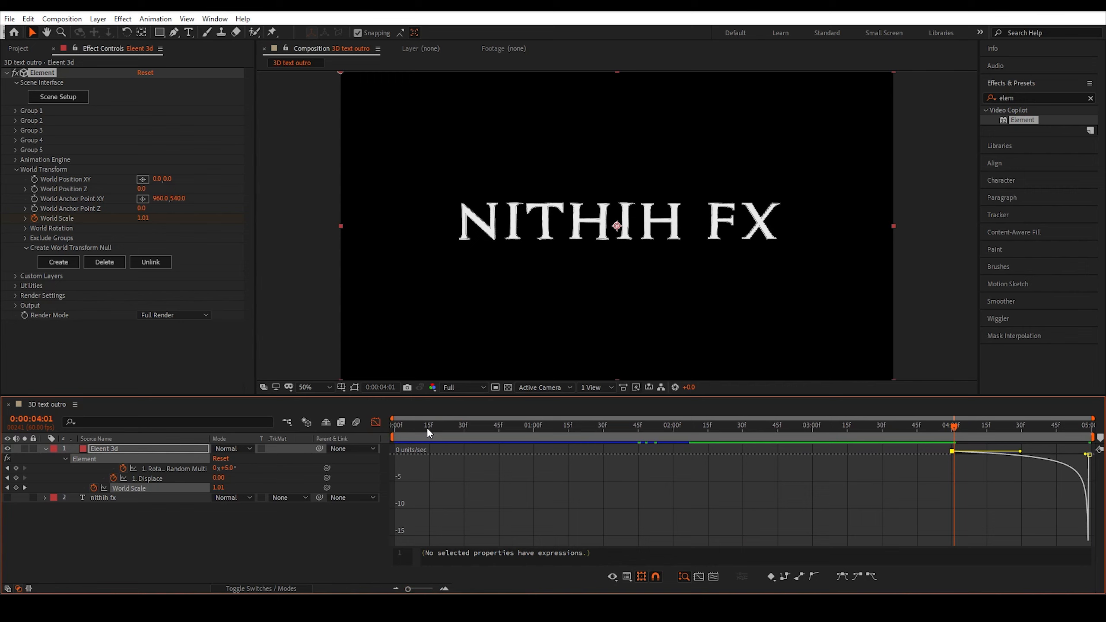
left_click_drag(427, 427, 333, 440)
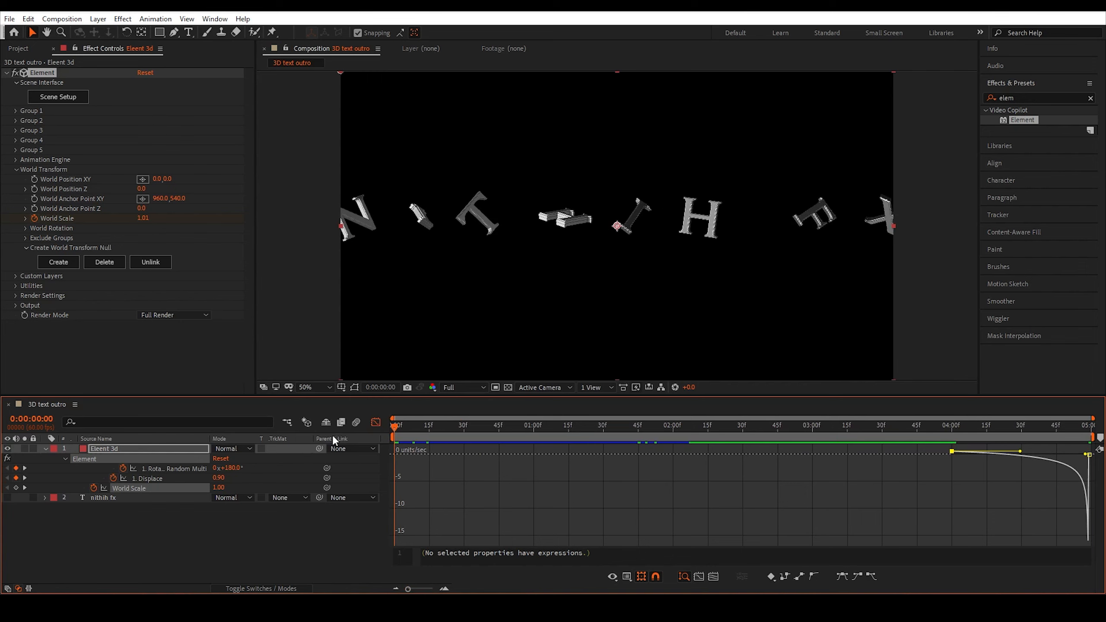
left_click(376, 421)
key("space")
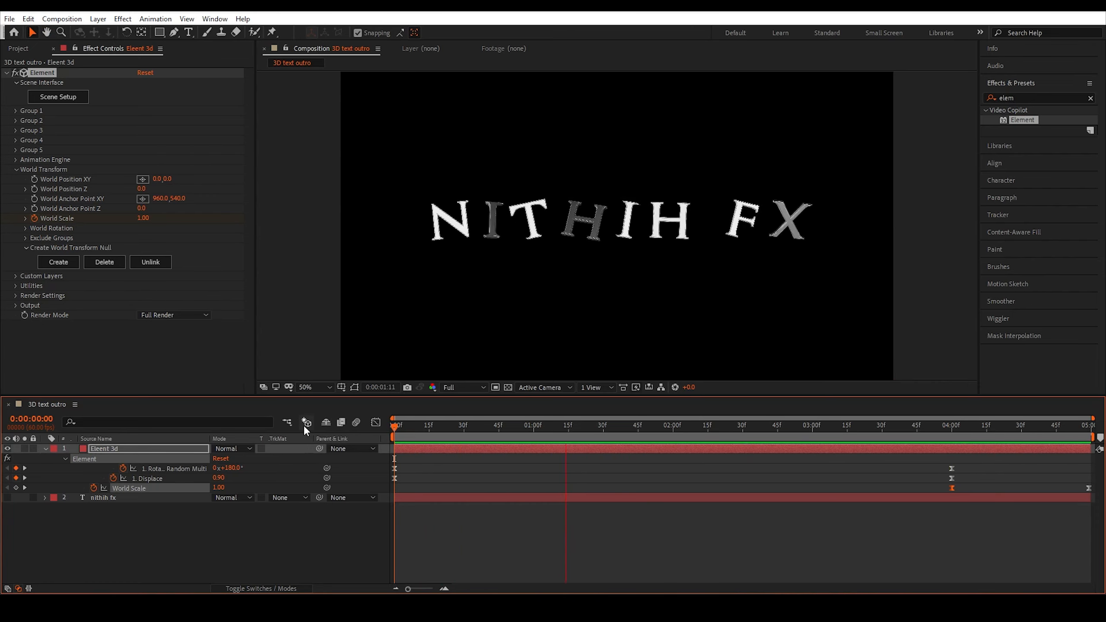
key("space")
Near the animation's start, show the layer switches and enable motion blur for the composition and the Element 3D layer.
left_click_drag(585, 426, 409, 451)
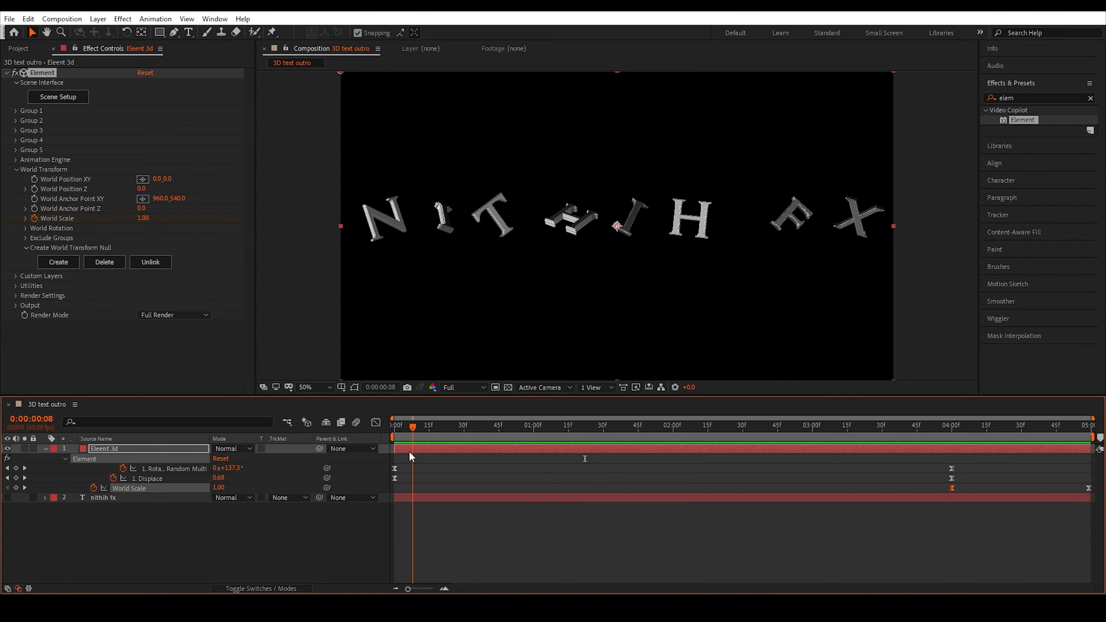
left_click(356, 423)
left_click(8, 588)
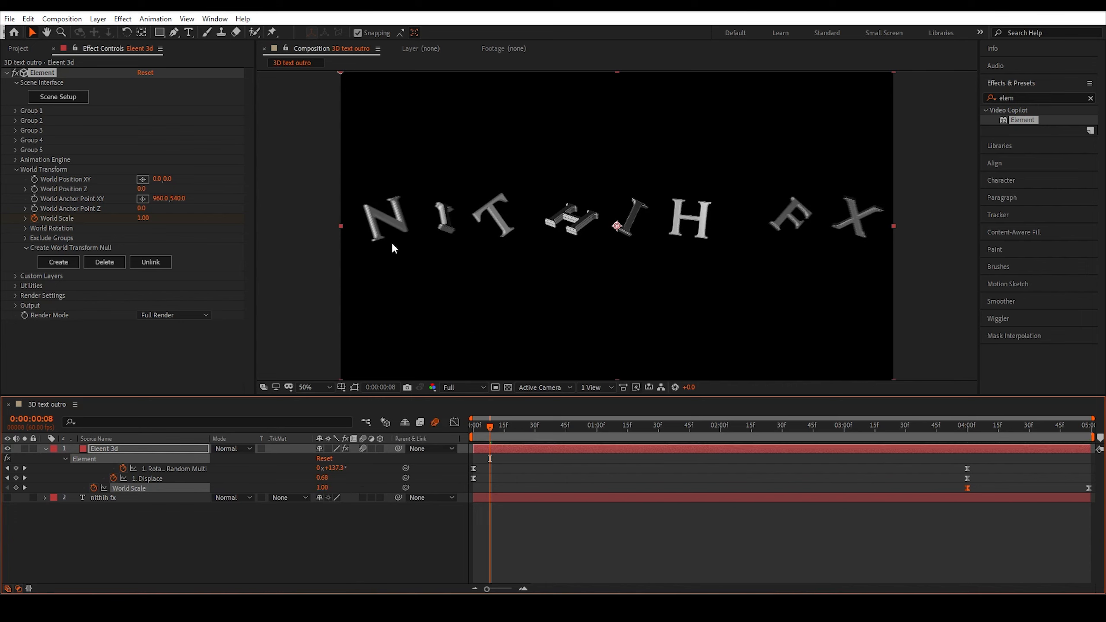
left_click(435, 422)
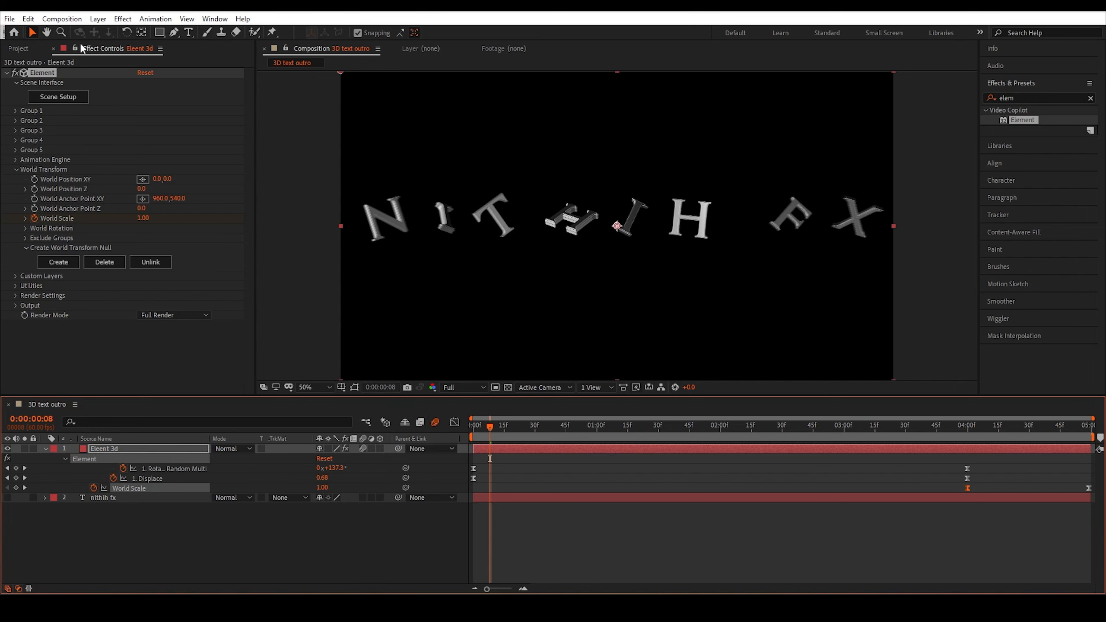
Set the composition's motion blur shutter angle to 500° in the advanced settings and scrub ahead to 0:00:00:20.
left_click(62, 18)
left_click(99, 50)
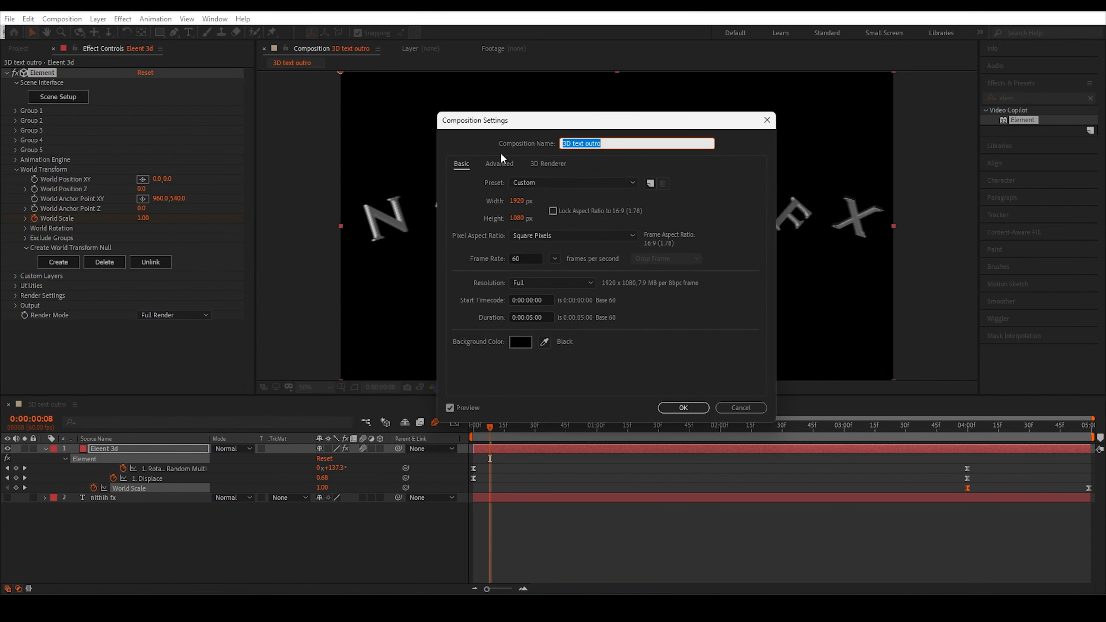
left_click(500, 164)
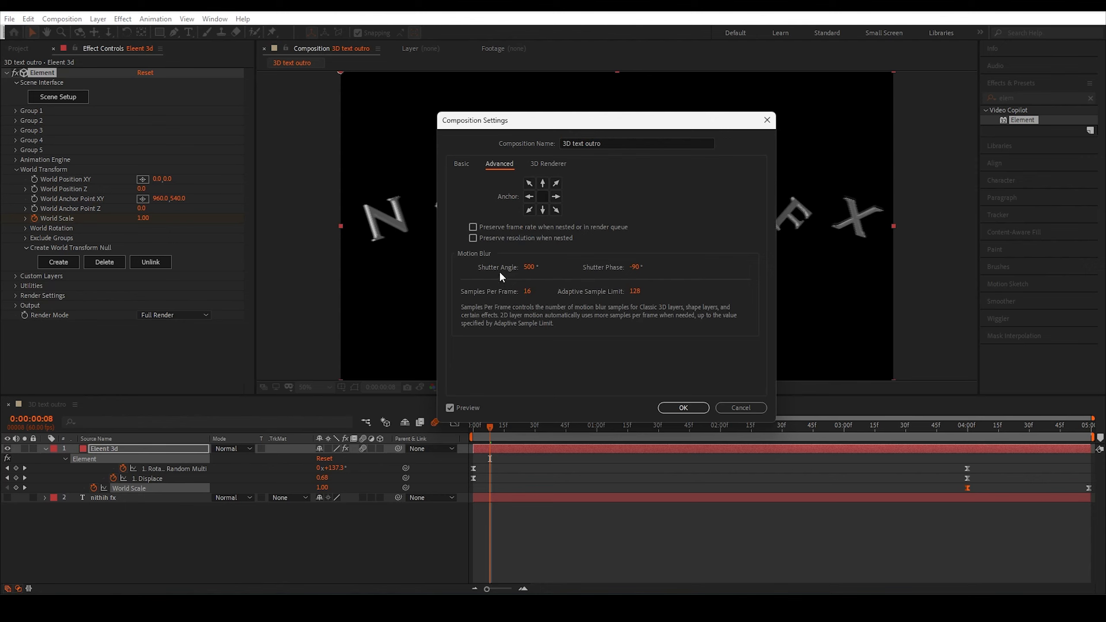
left_click(532, 268)
left_click(682, 407)
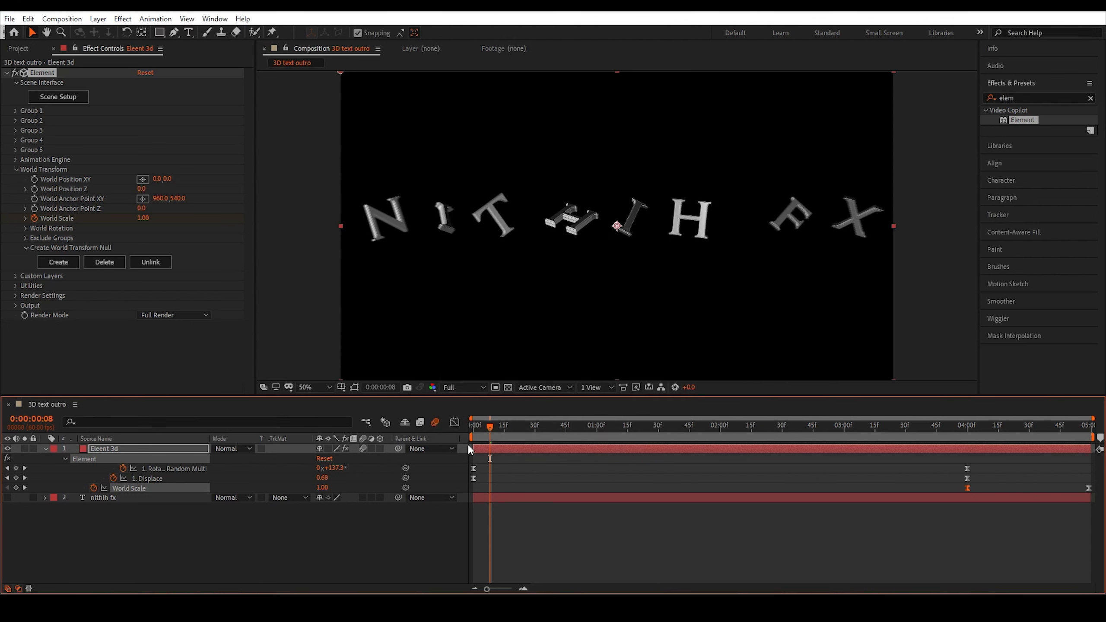
mouse_move(494, 435)
left_mouse_down()
mouse_move(891, 438)
mouse_move(514, 437)
left_mouse_up()
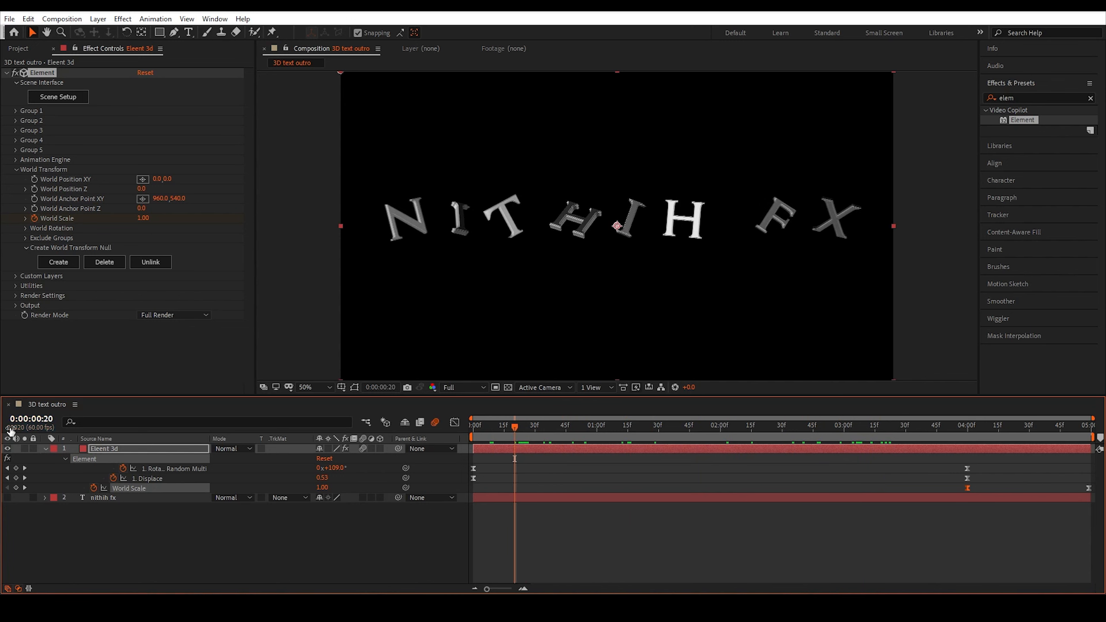
Import fire particles.mp4 from the G: drive and place it below the text layer in the 3D text outro composition.
left_click(18, 49)
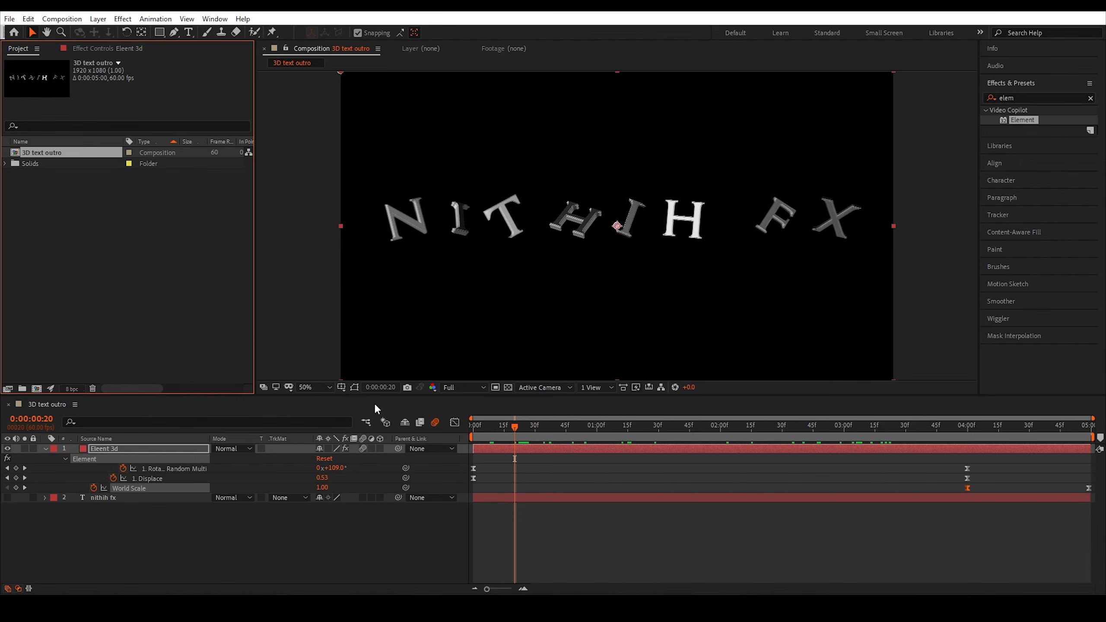
left_click(45, 448)
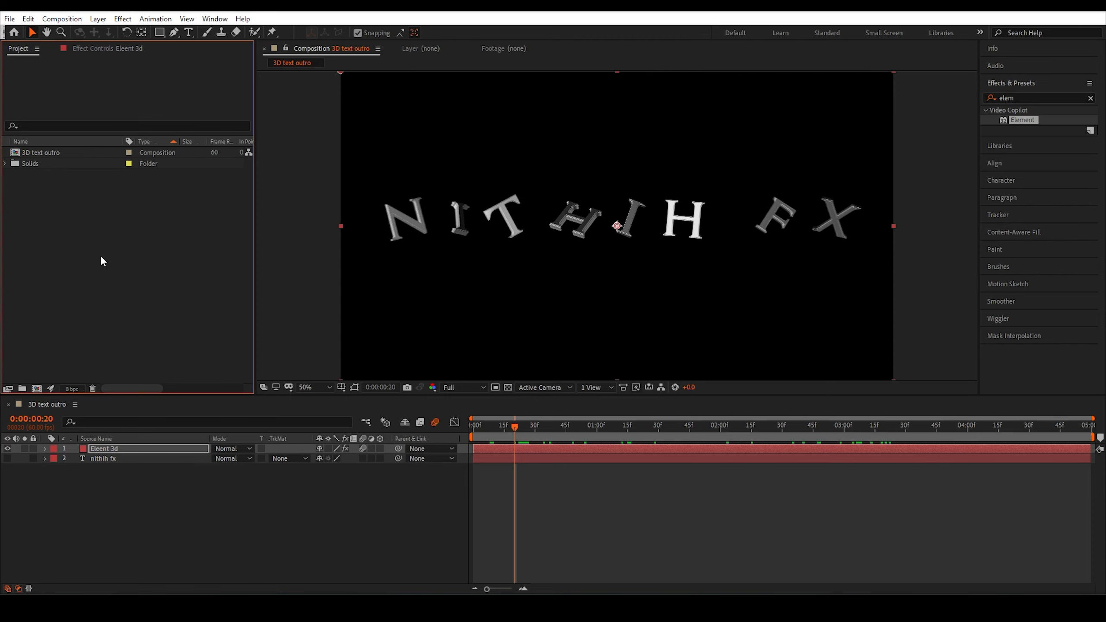
double_click(147, 267)
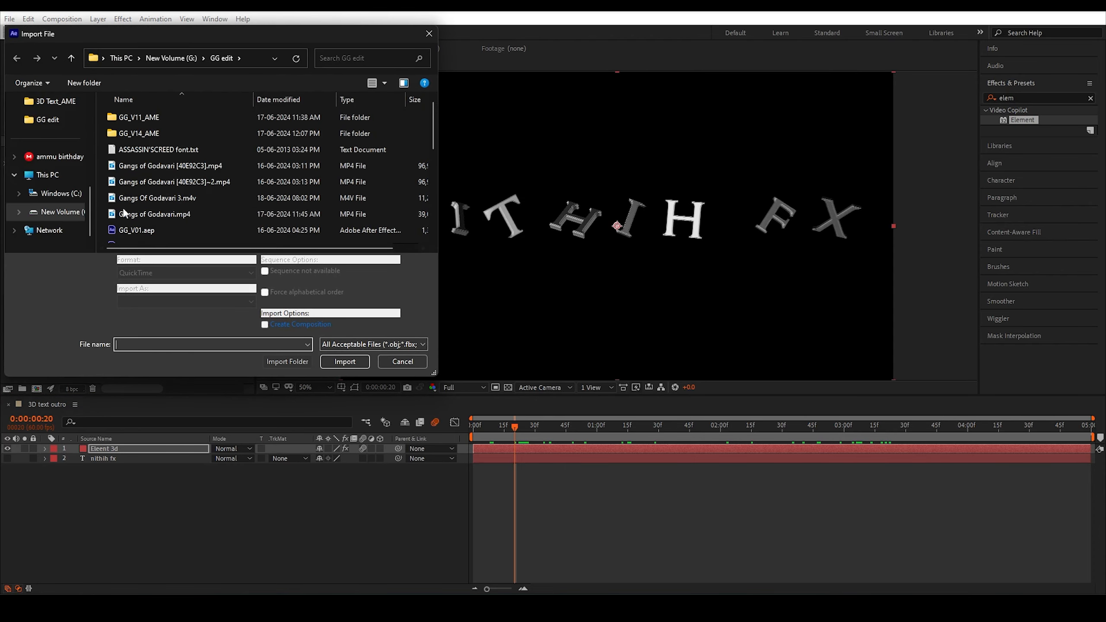
left_click(60, 211)
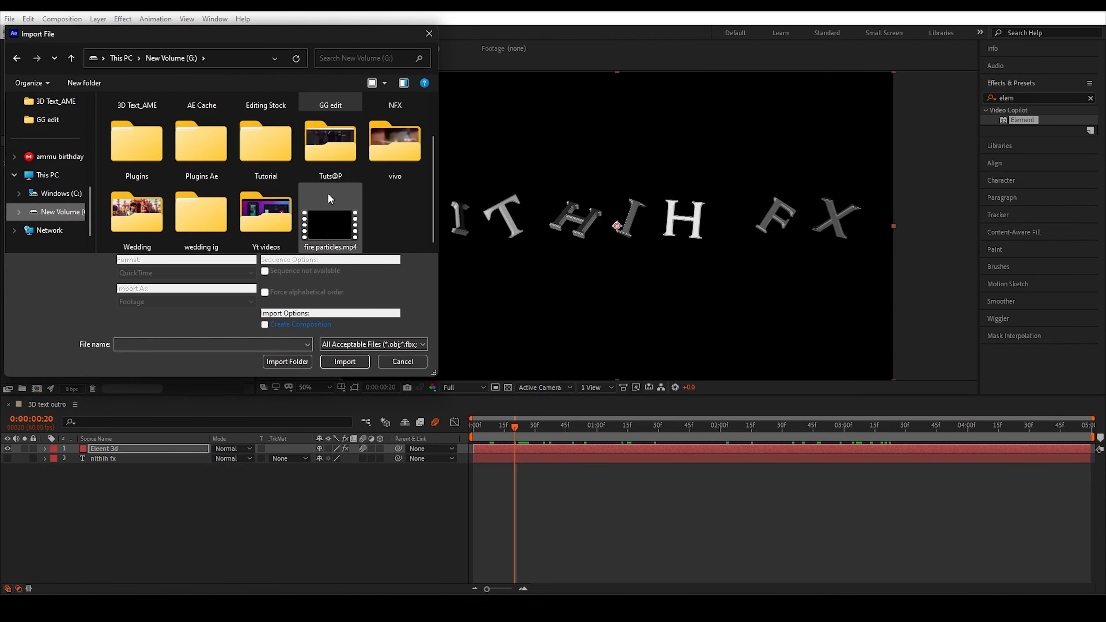
left_click(332, 213)
left_click(348, 364)
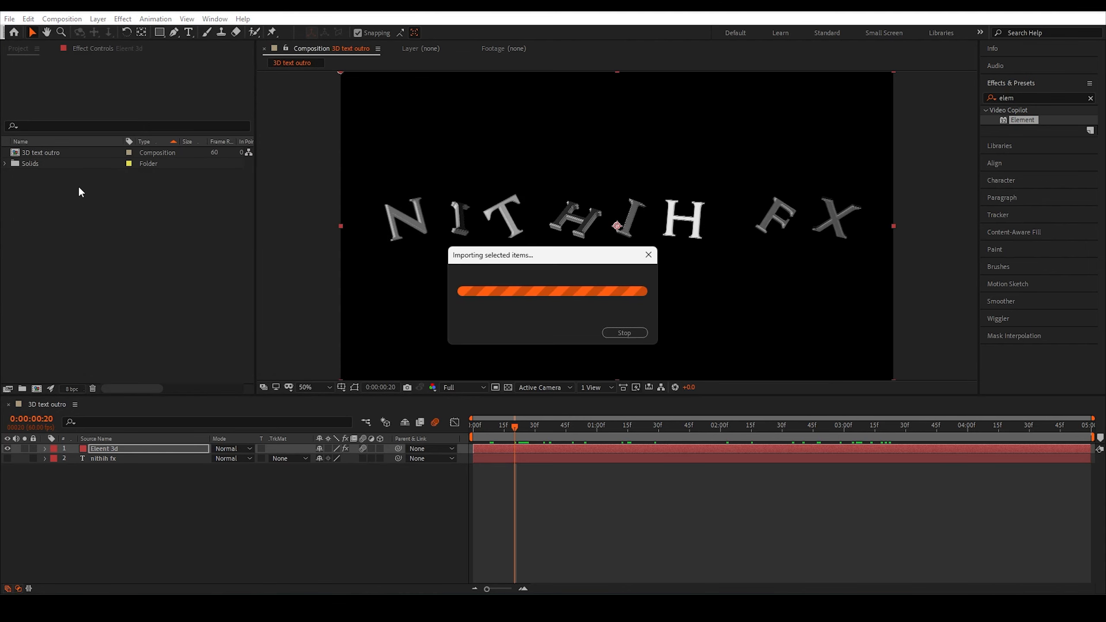
left_click_drag(58, 163, 126, 478)
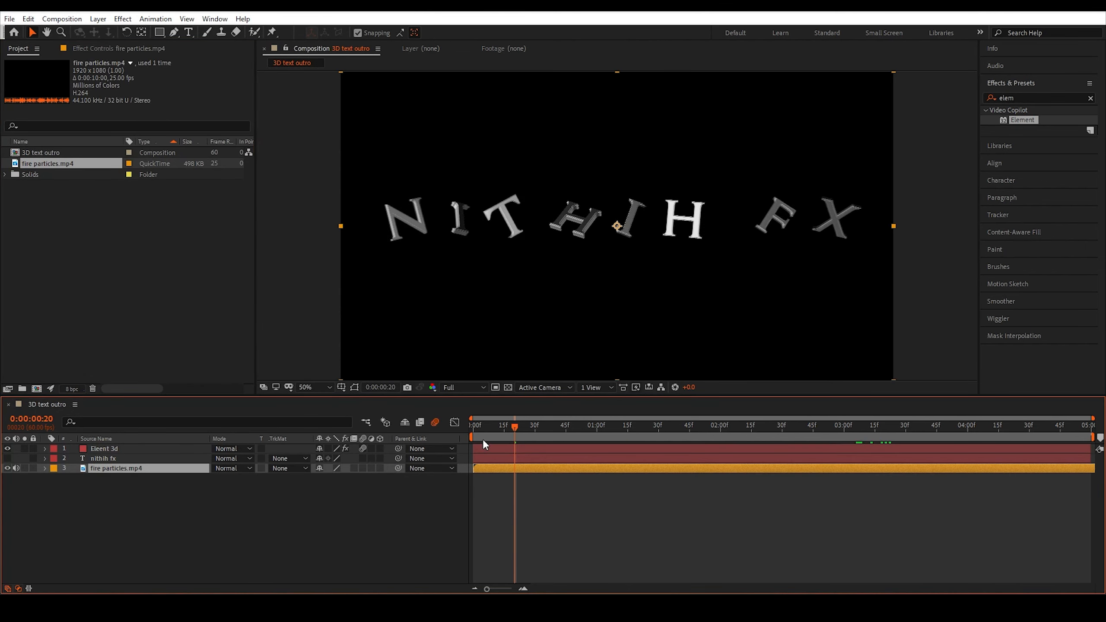
Trim the start of the fire particles layer at 0:00:01:17 and slide the remaining clip back to the composition's start.
left_click_drag(509, 424, 631, 443)
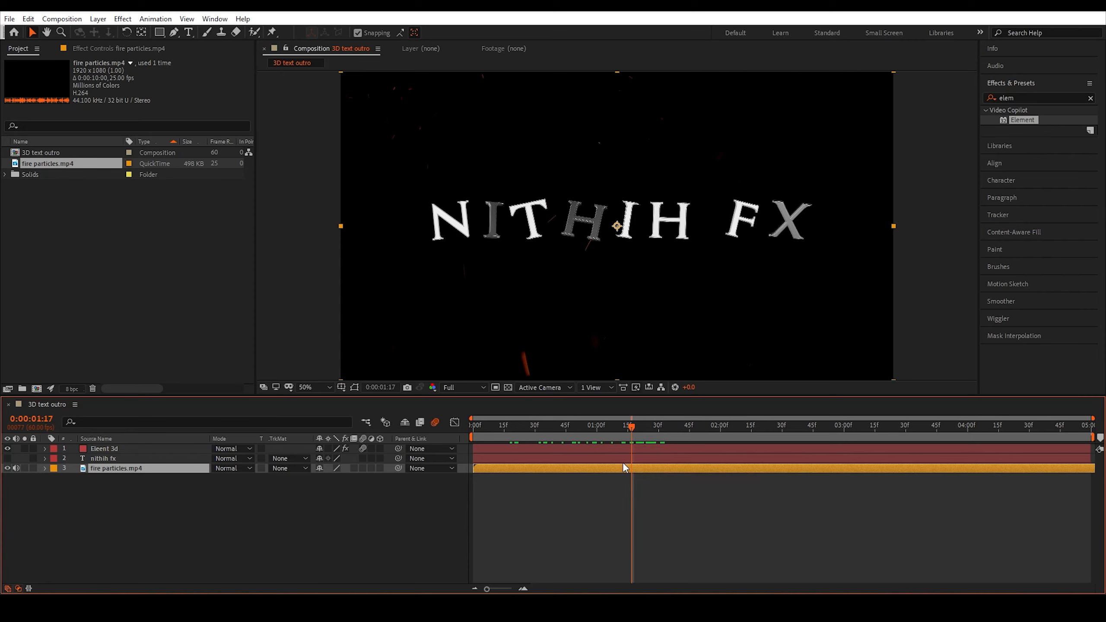
key("alt+bracketleft")
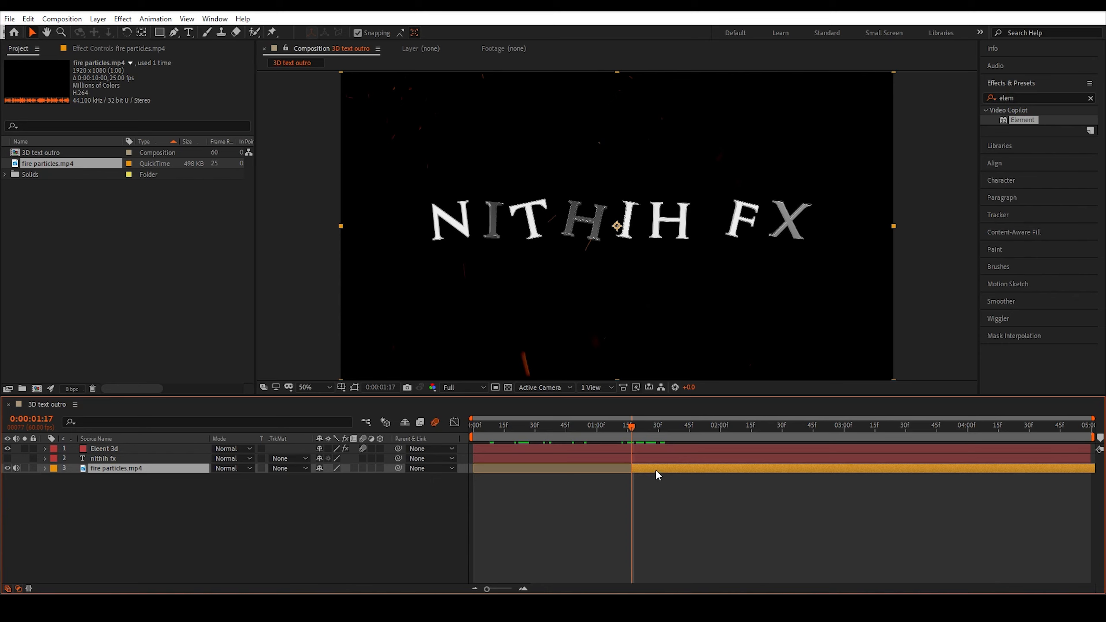
left_click_drag(655, 470, 496, 484)
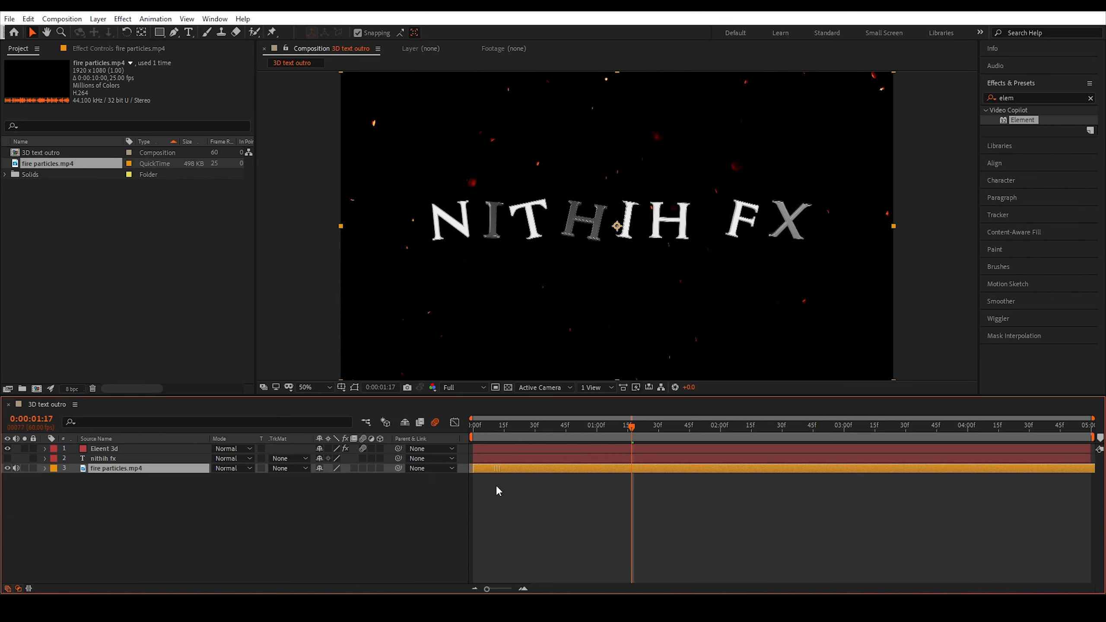
Preview the title with the fire particles from the first frame, lowering the preview resolution to Half and replaying it.
key("Home")
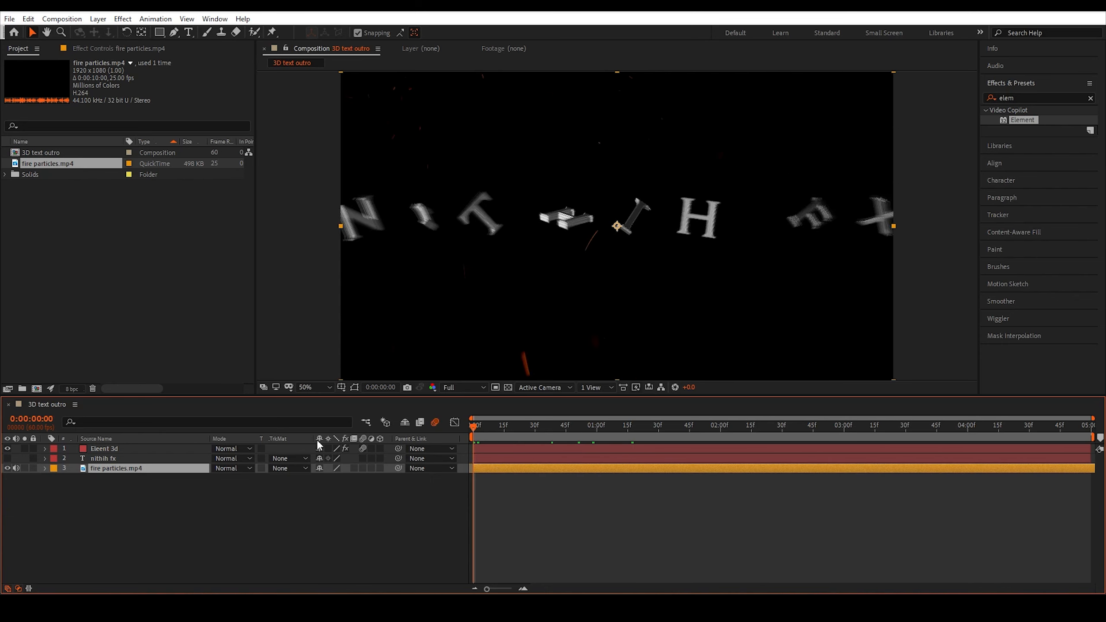
key("space")
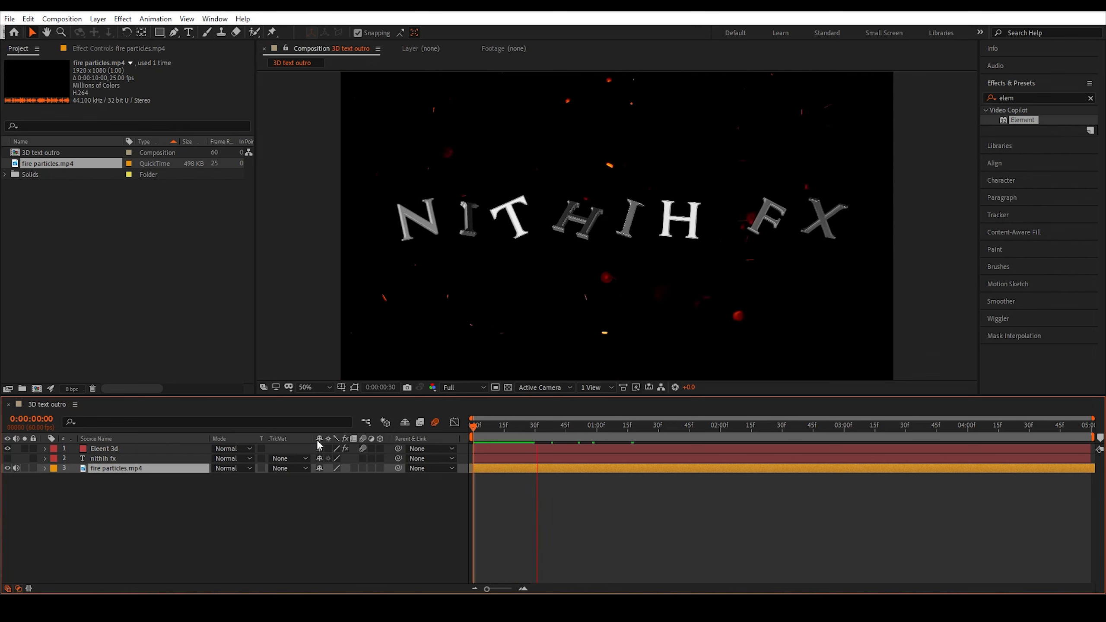
key("space")
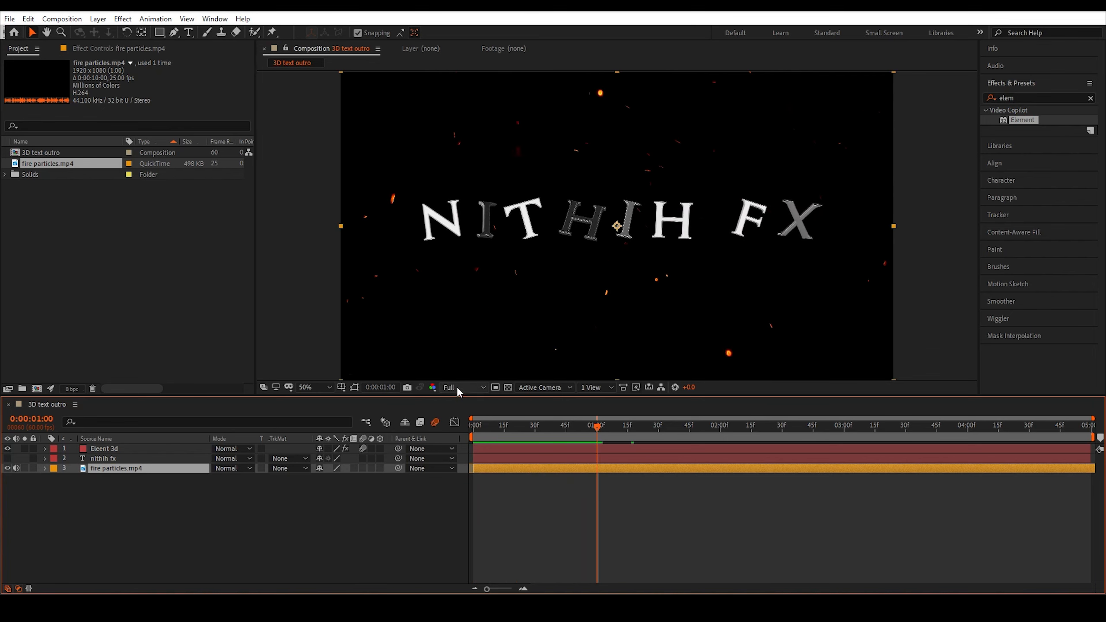
left_click(457, 389)
left_click(462, 428)
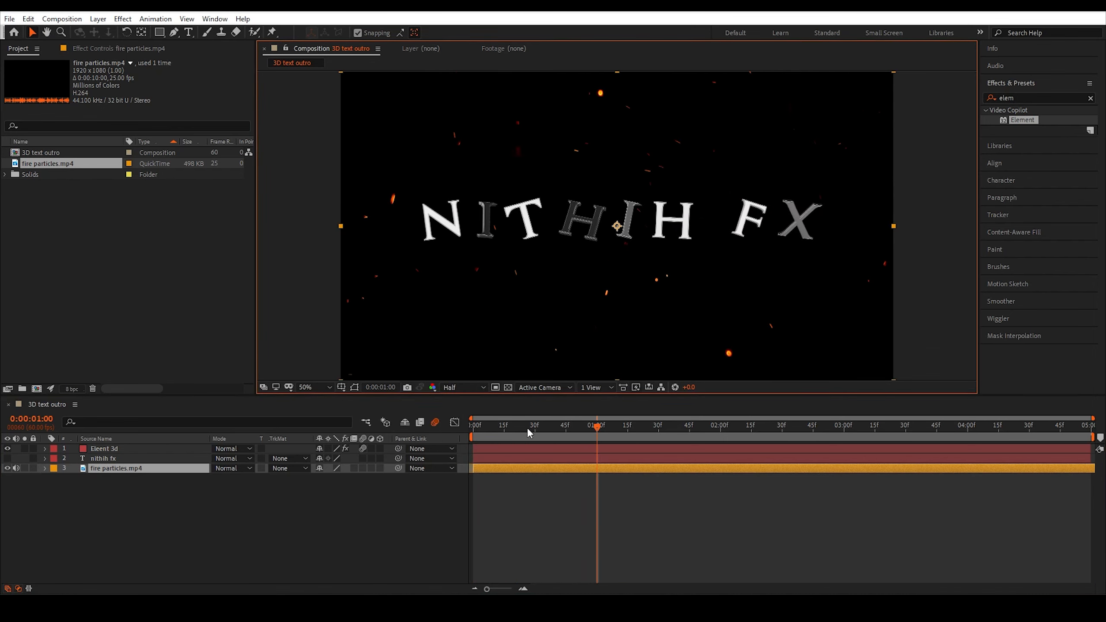
left_click_drag(573, 426, 395, 433)
key("space")
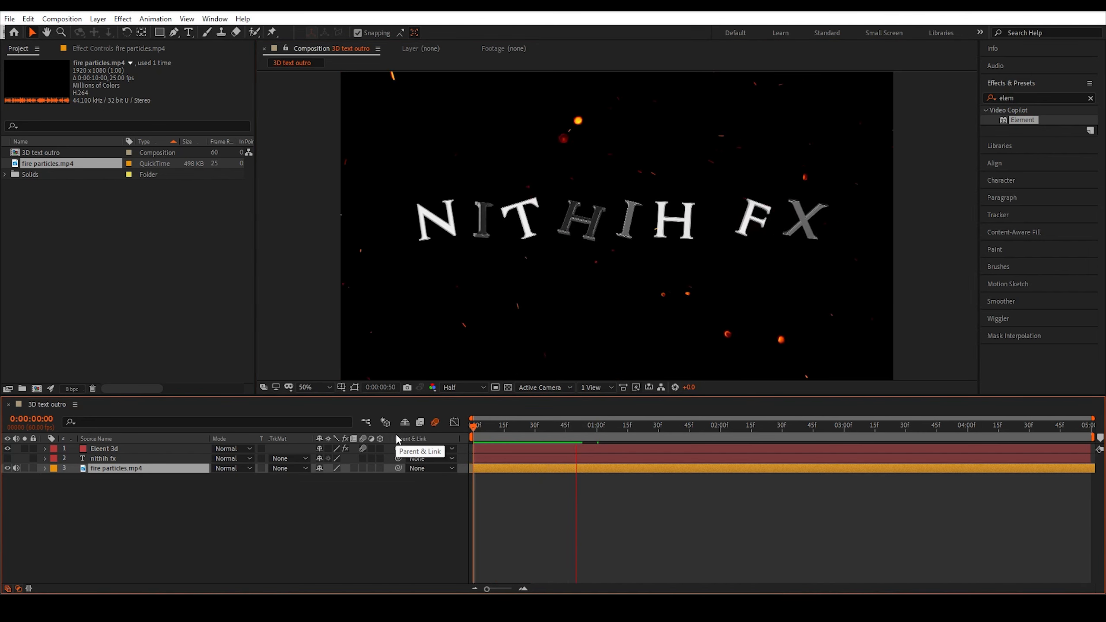
key("space")
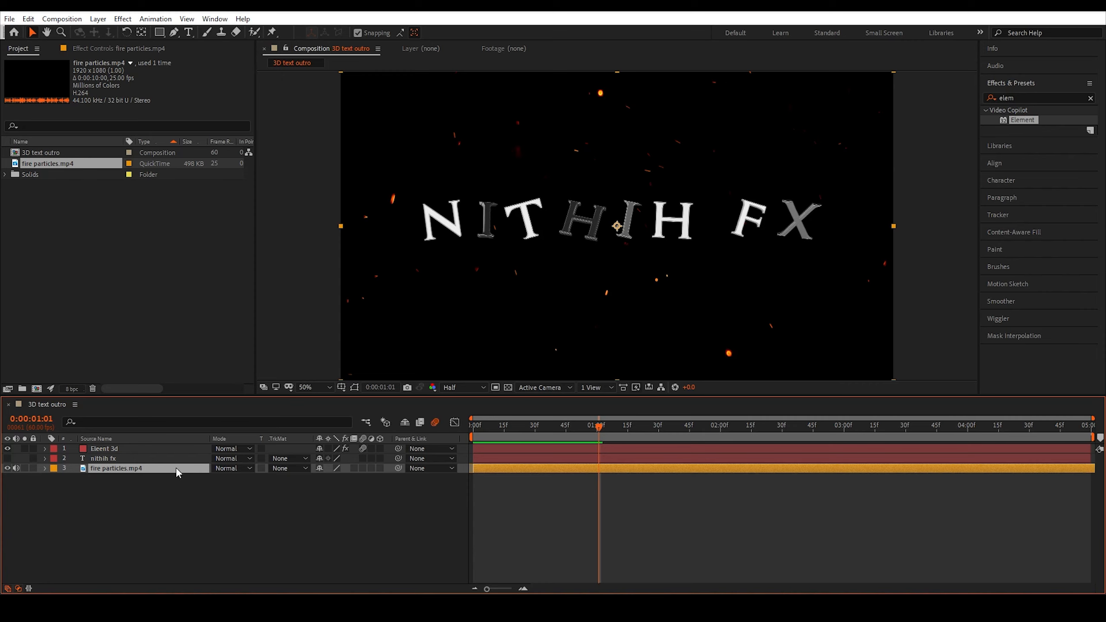
Set the fire particles layer's opacity to 50% and scrub to 0:00:01:31.
key("t")
left_click(324, 478)
type("50")
key("Return")
left_click_drag(539, 426, 660, 442)
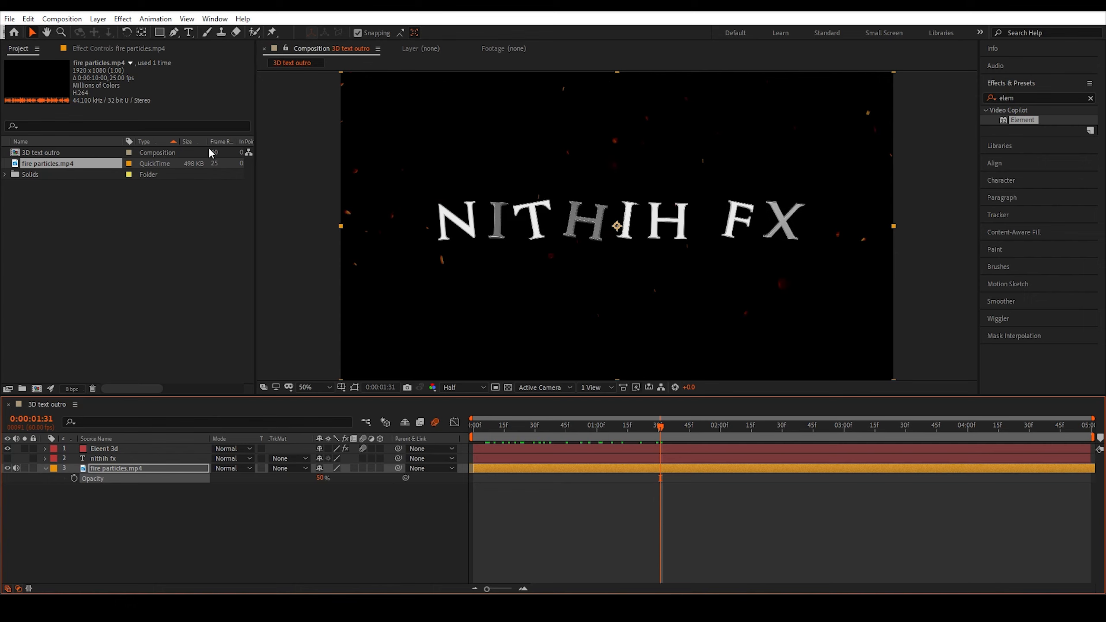
Set the added lighting in the Eleent 3d layer's render settings to Cinema and check the letters at 0:00:00:22.
left_click(161, 221)
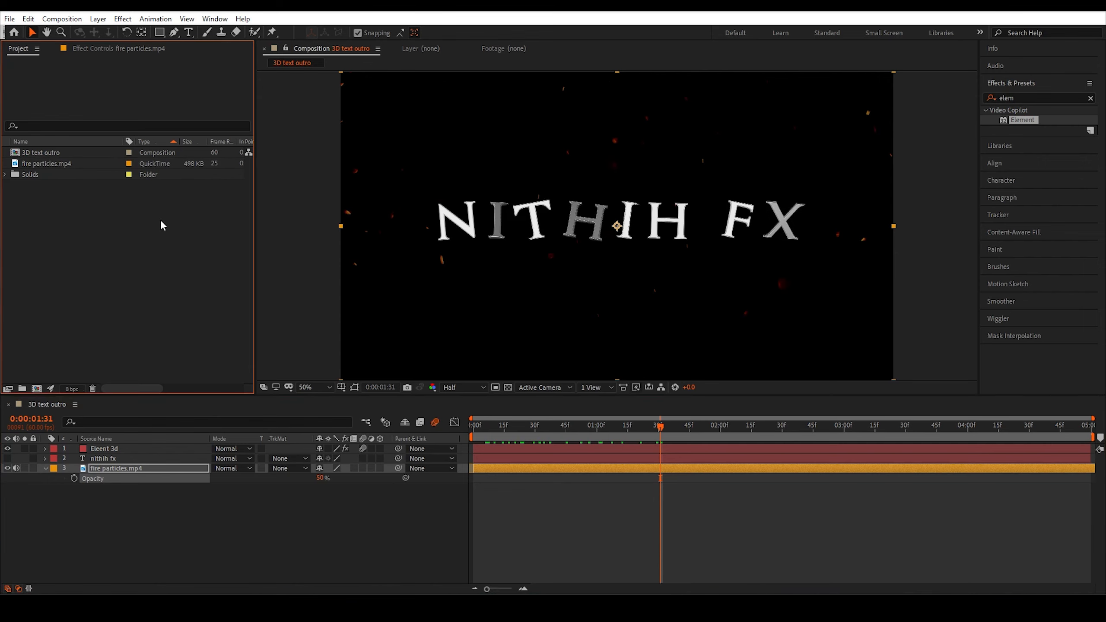
left_click(136, 48)
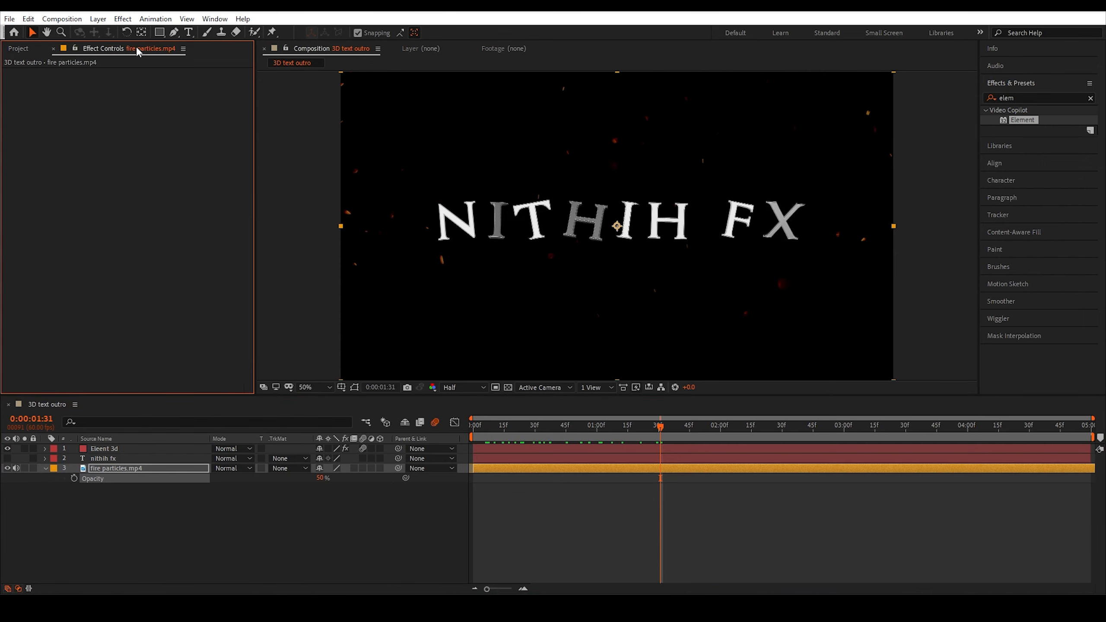
left_click(110, 448)
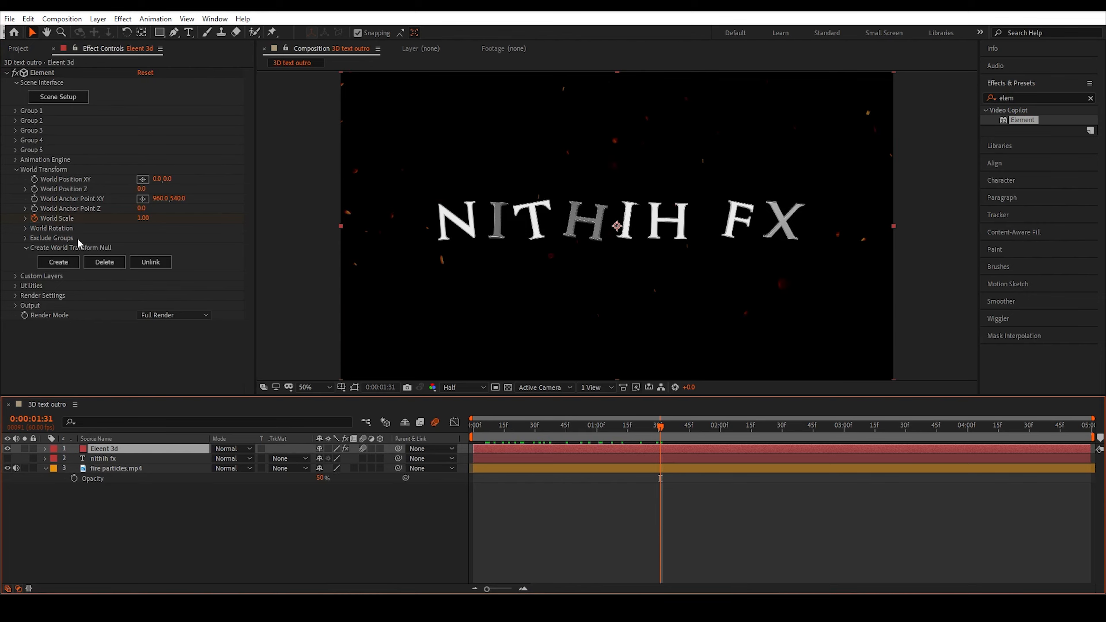
left_click(13, 170)
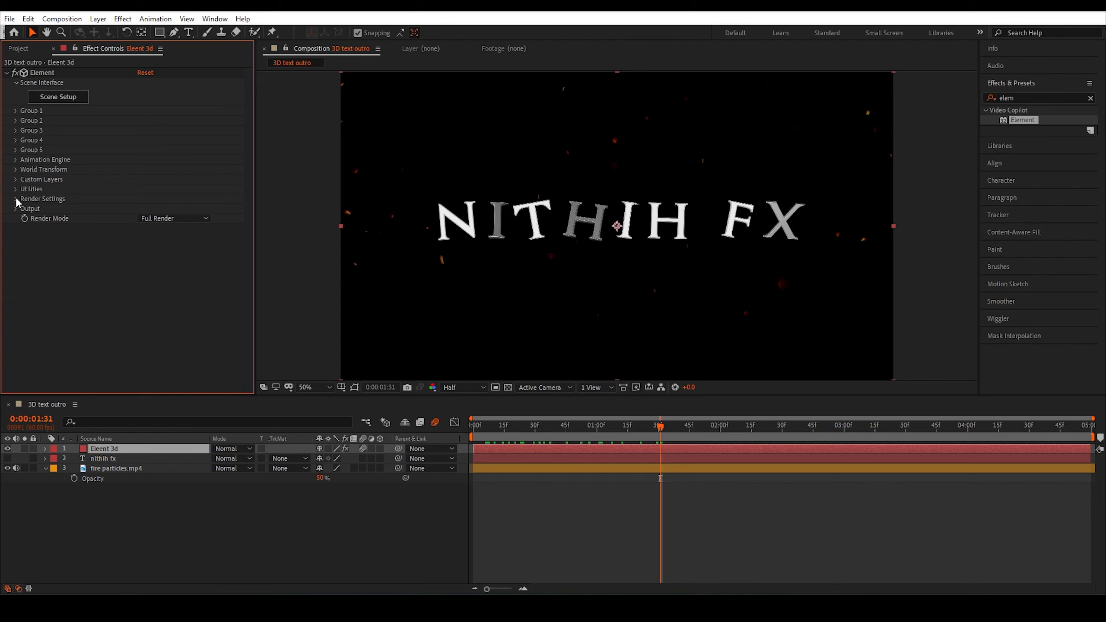
left_click(16, 199)
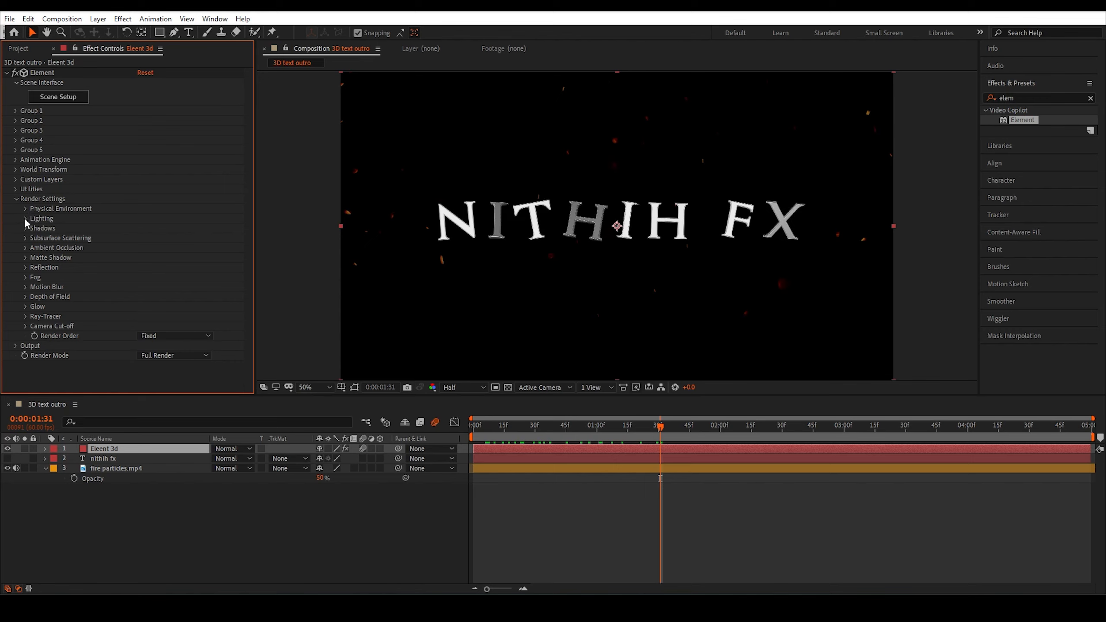
left_click(25, 218)
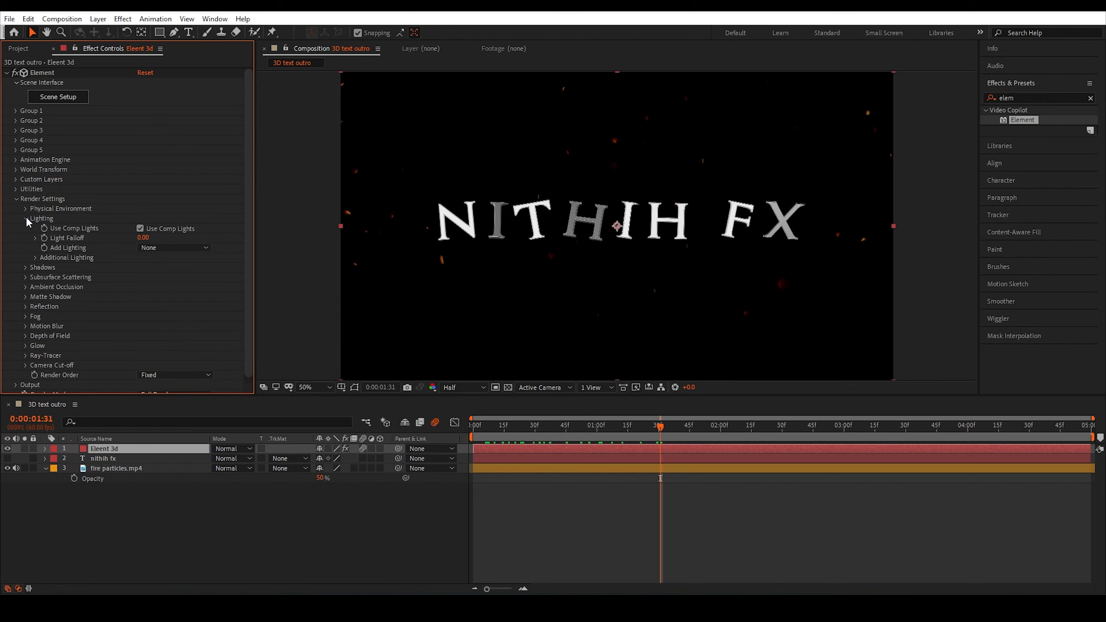
left_click(156, 248)
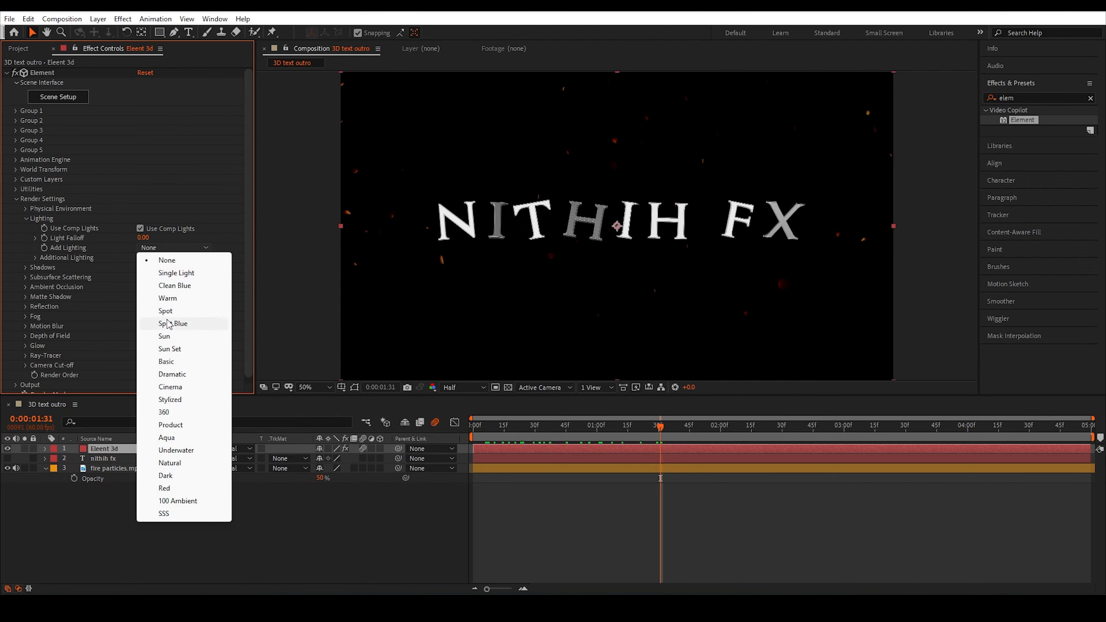
left_click(171, 386)
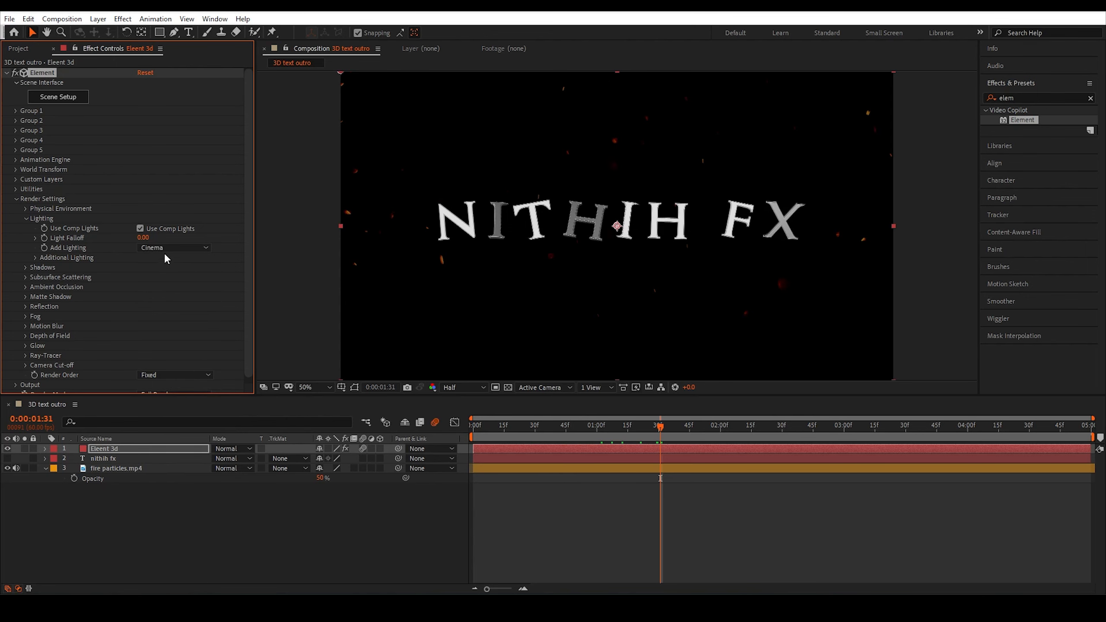
left_click_drag(535, 430, 518, 431)
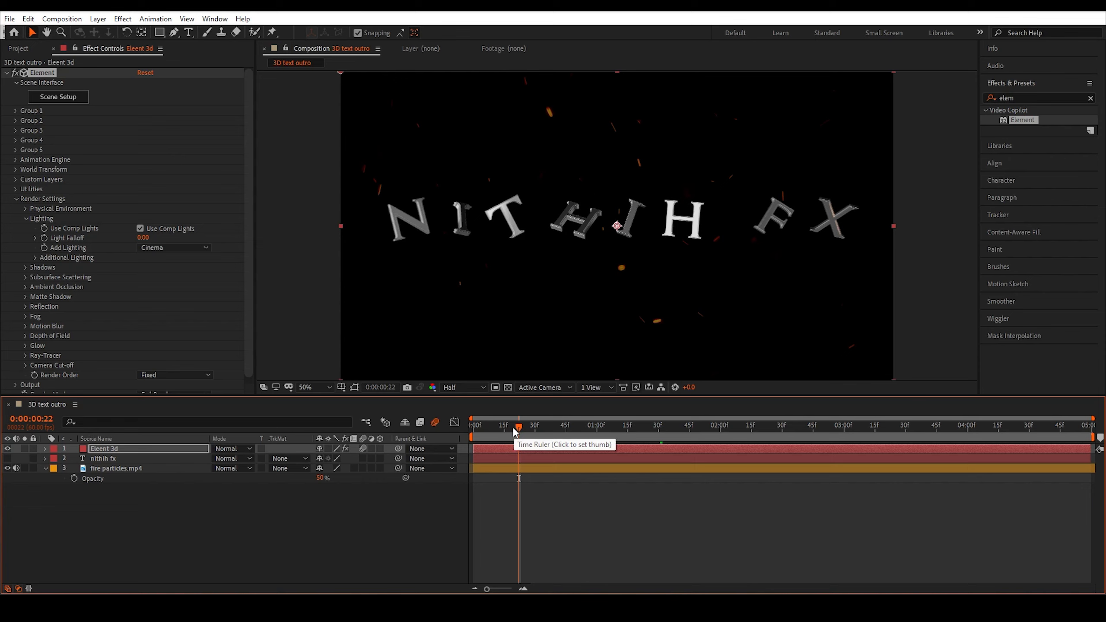
left_click(25, 218)
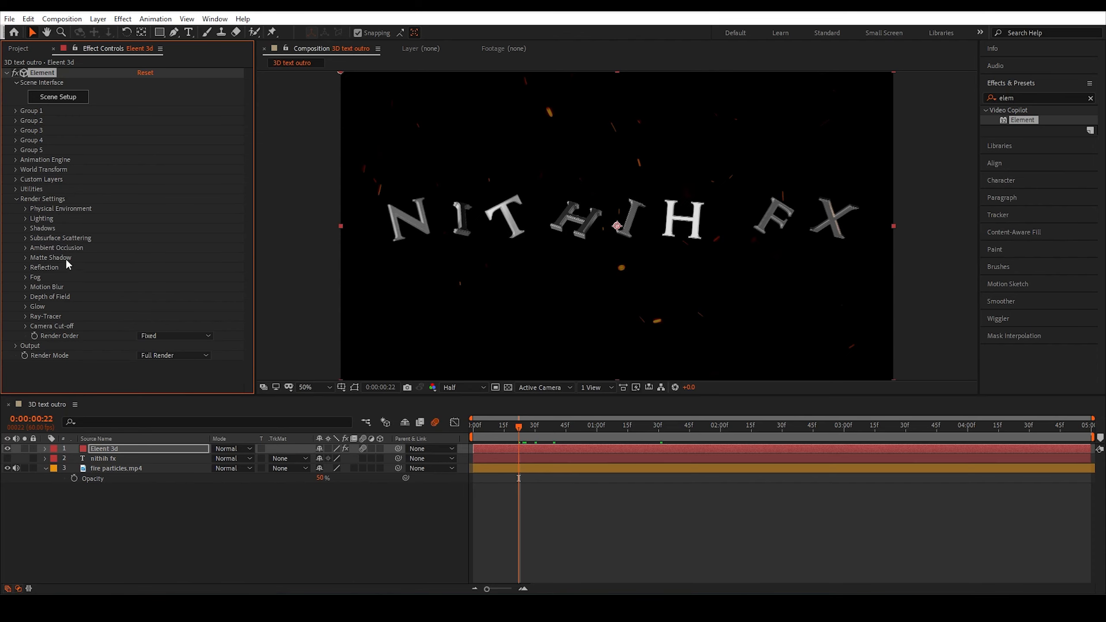
Set the SSAO samples in Element's ambient occlusion settings to 256 (Slow).
left_click(23, 246)
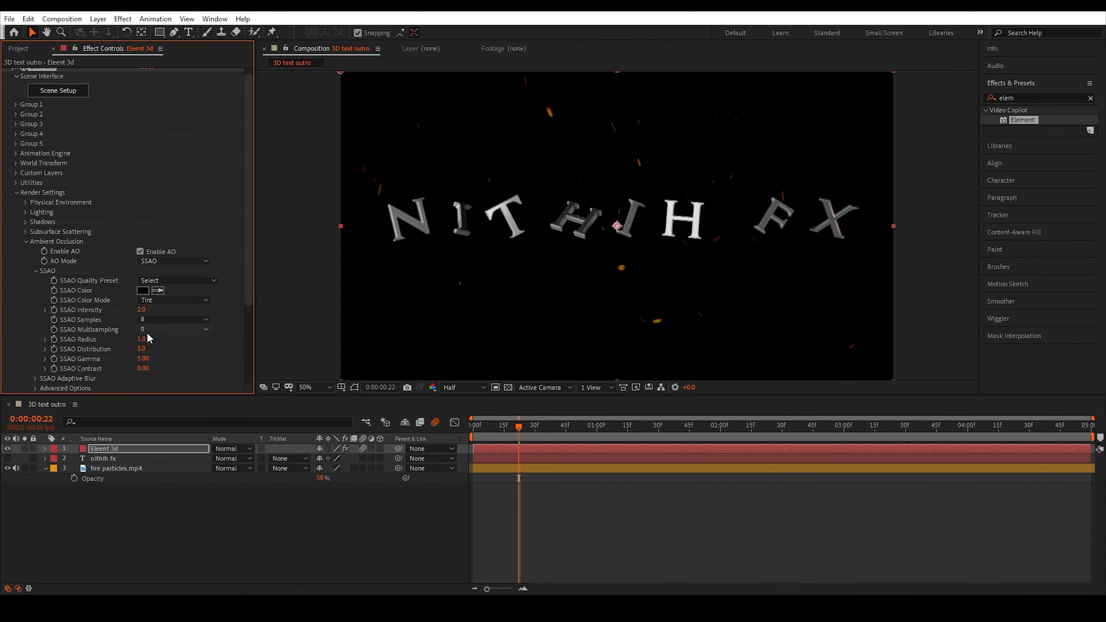
scroll(100, 328, "down", 2)
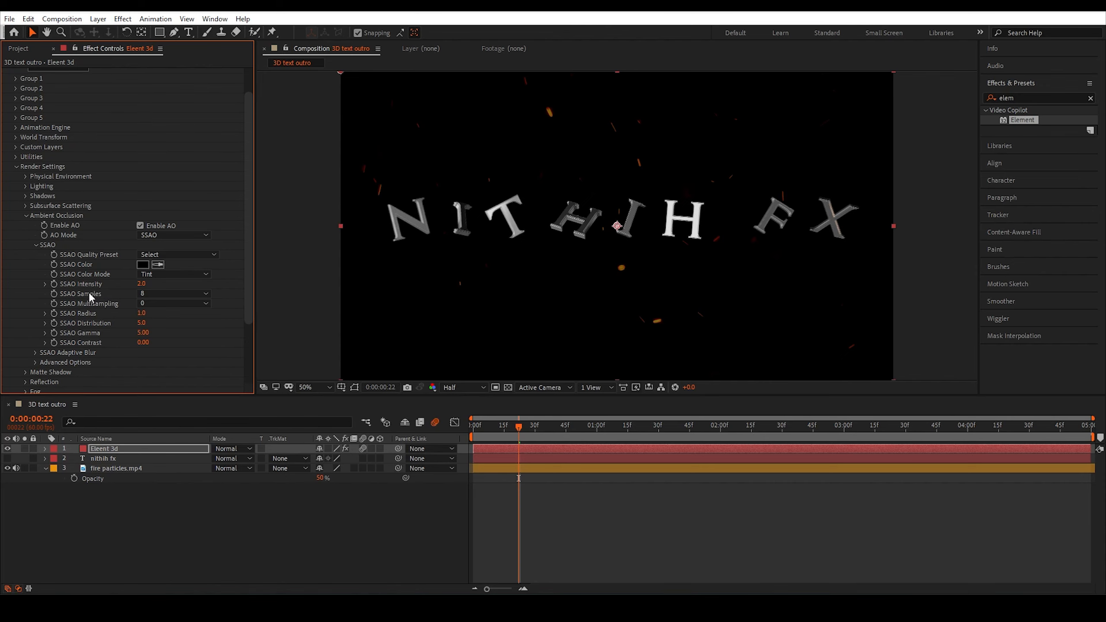
left_click(147, 294)
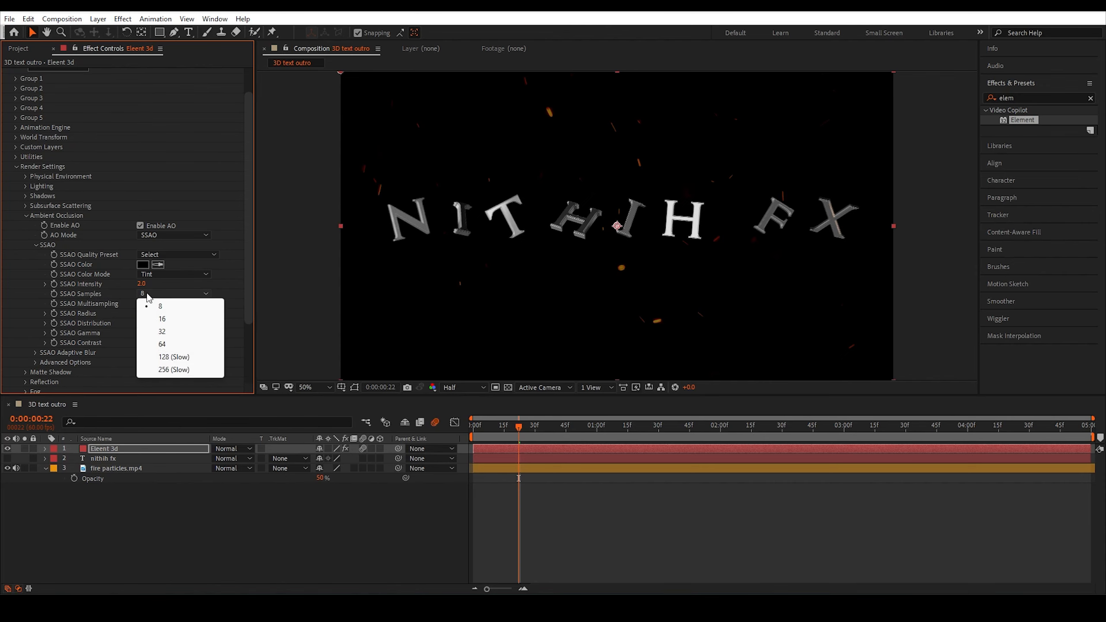
left_click(171, 369)
scroll(102, 308, "down", 3)
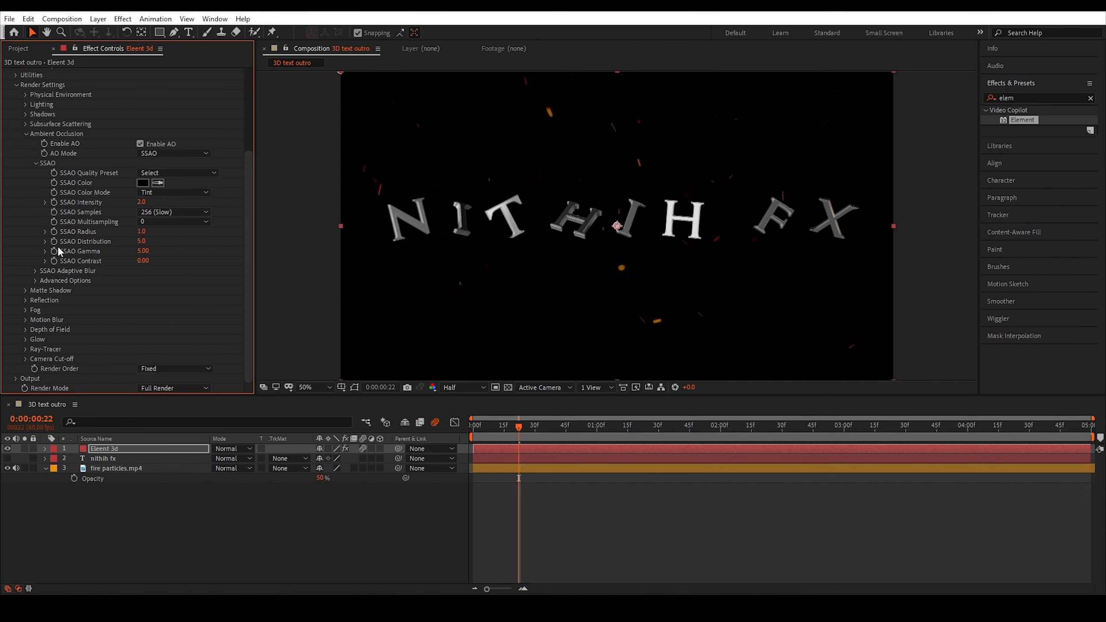
left_click(26, 135)
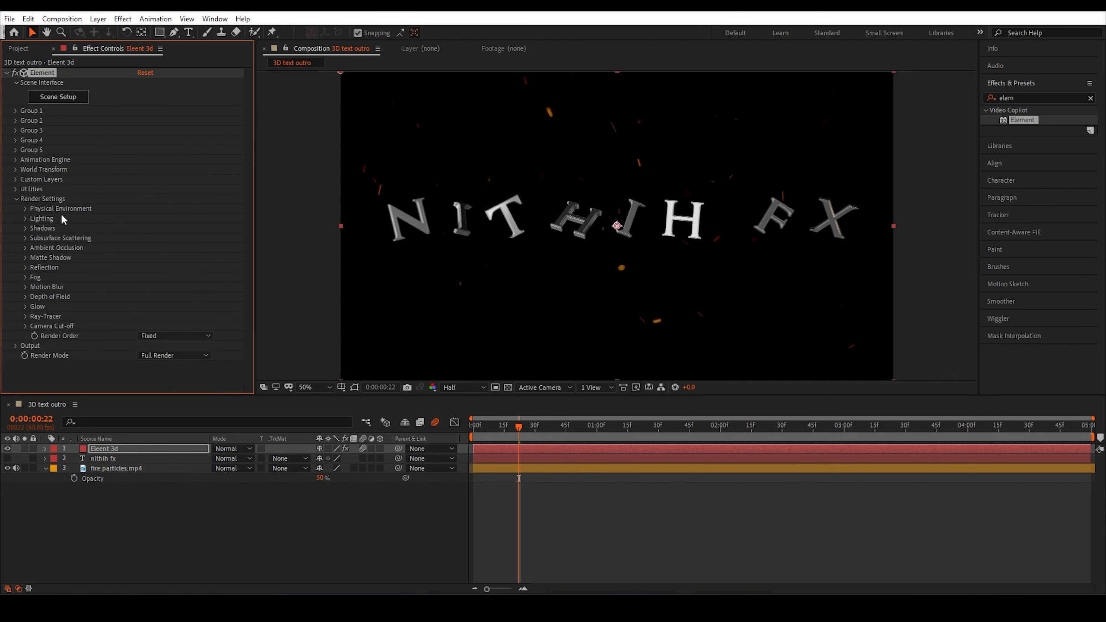
Set Element's output multisampling to 32 and collapse the render settings.
left_click(16, 345)
scroll(18, 351, "down", 4)
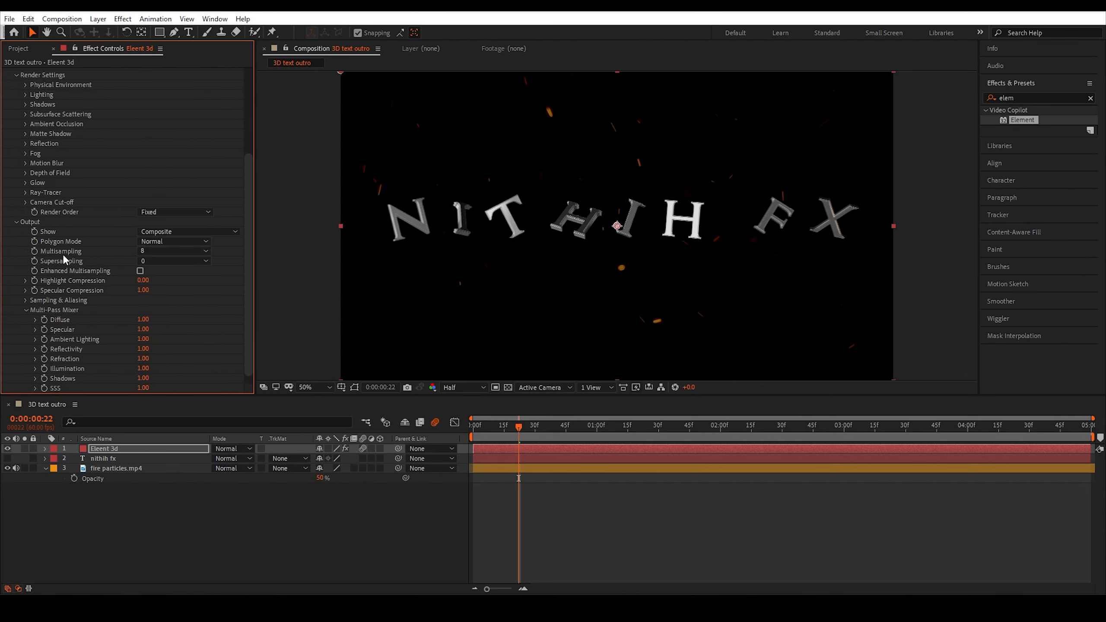
left_click(144, 251)
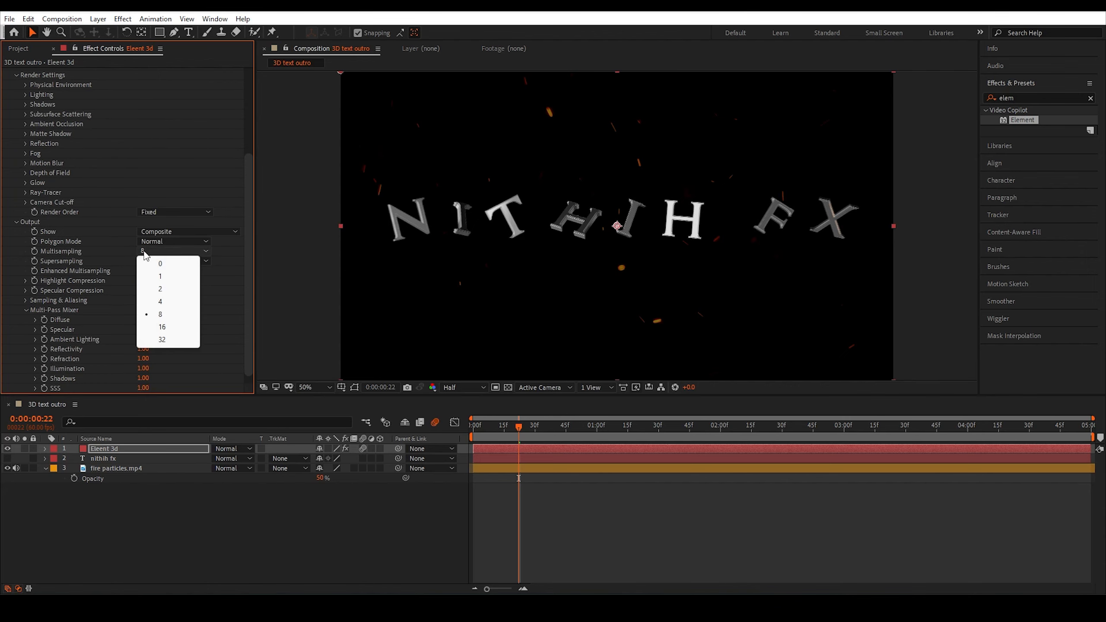
left_click(161, 339)
scroll(162, 277, "up", 4)
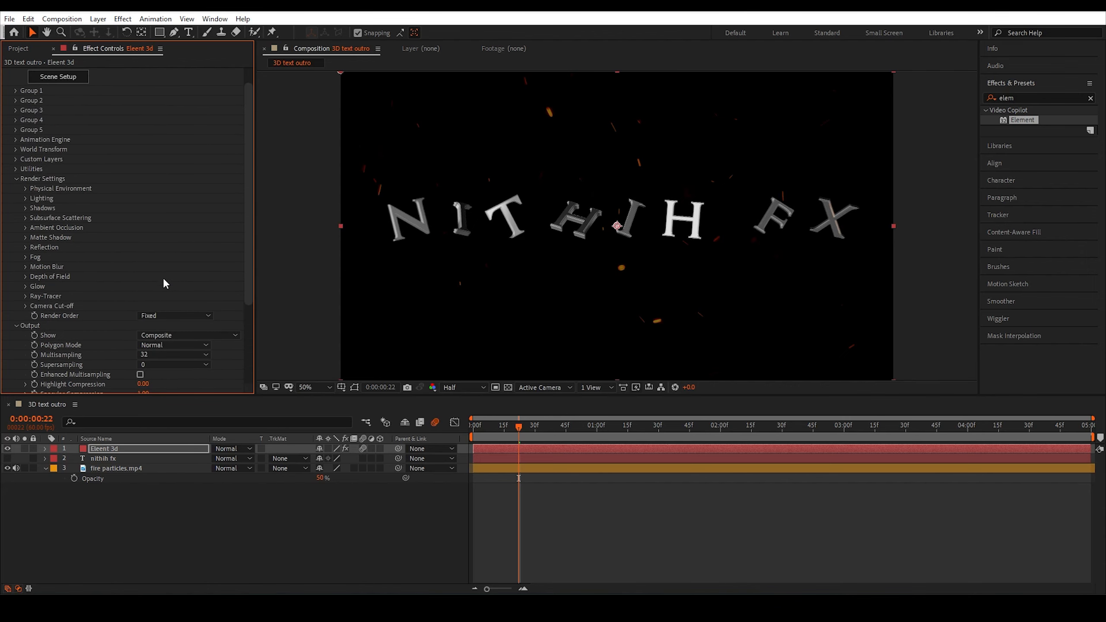
left_click(16, 198)
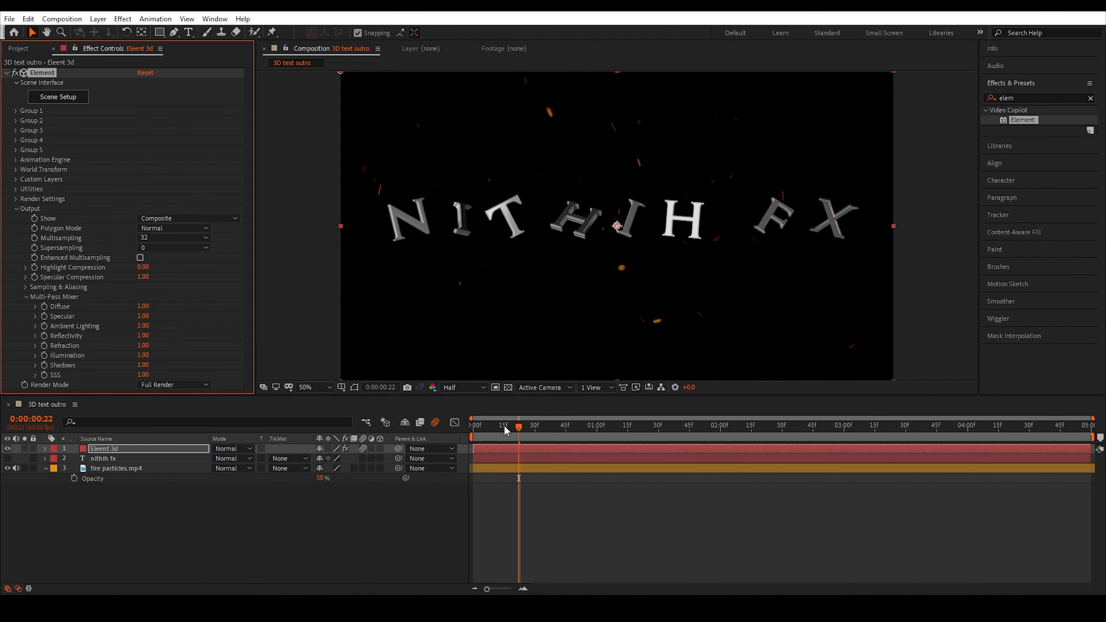
Preview the lit 3D title from the first frame, stop playback and collapse Element's output settings.
left_click(473, 425)
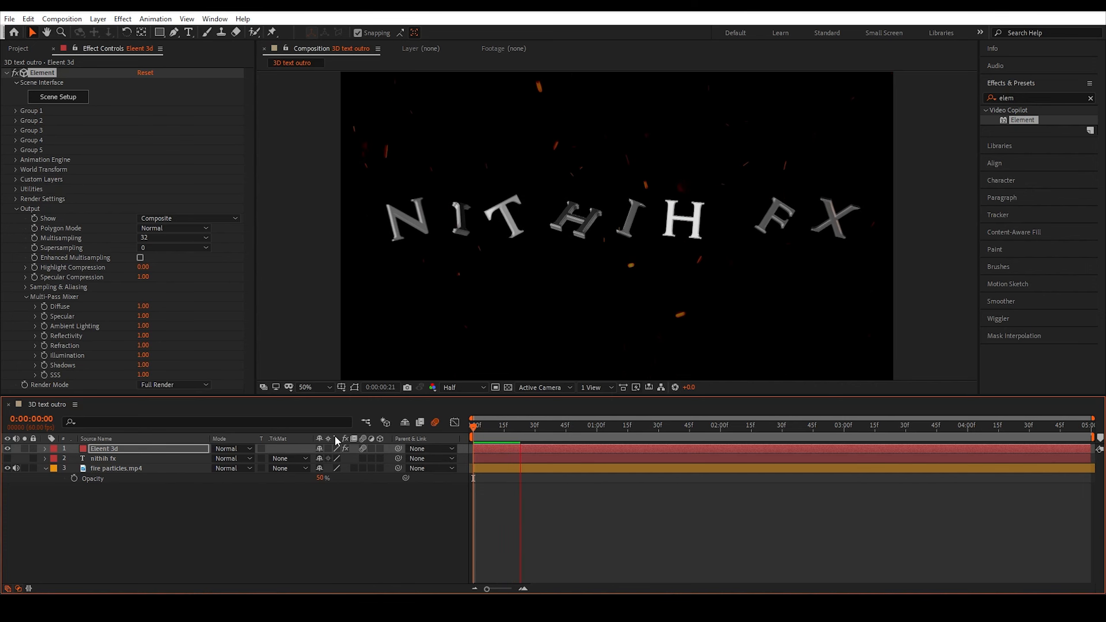
key("space")
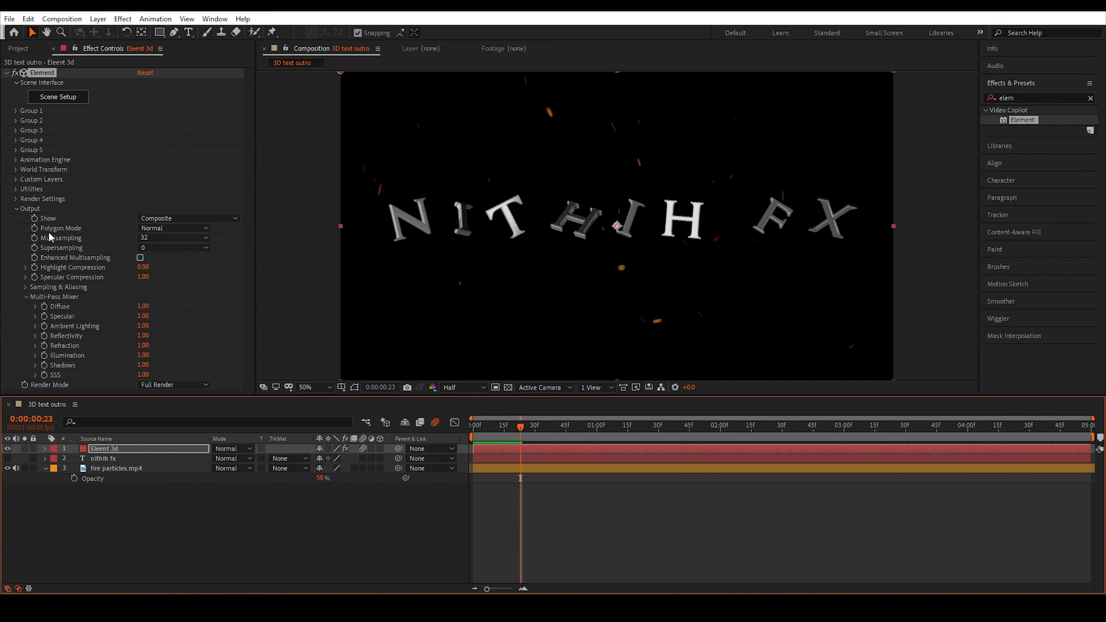
left_click(16, 209)
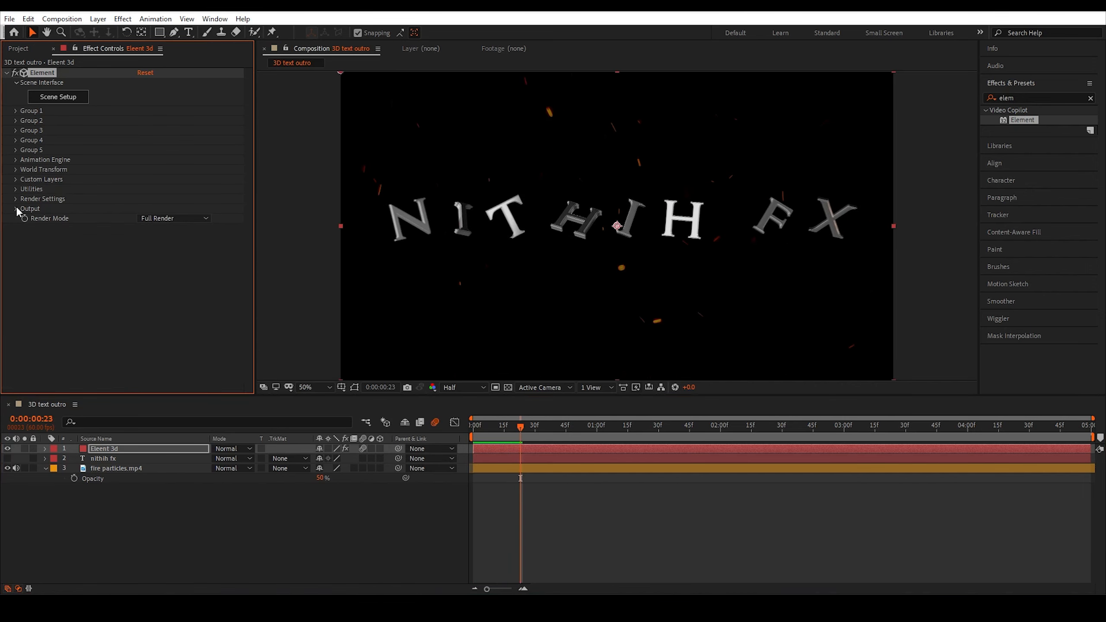
Look through the project's export options without starting an export.
left_click(9, 19)
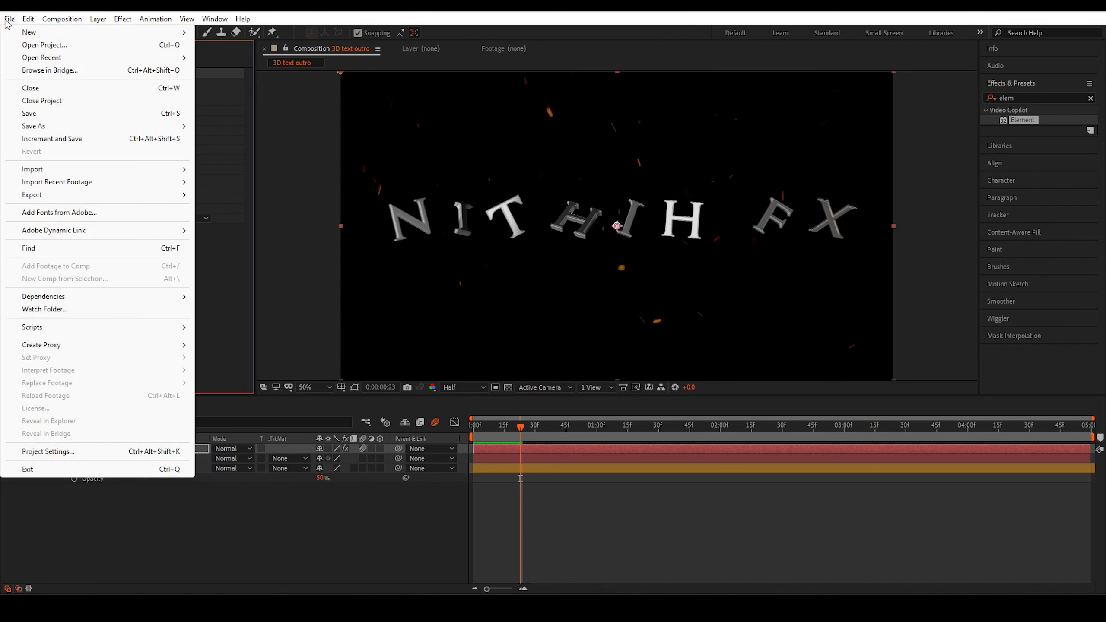
mouse_move(72, 198)
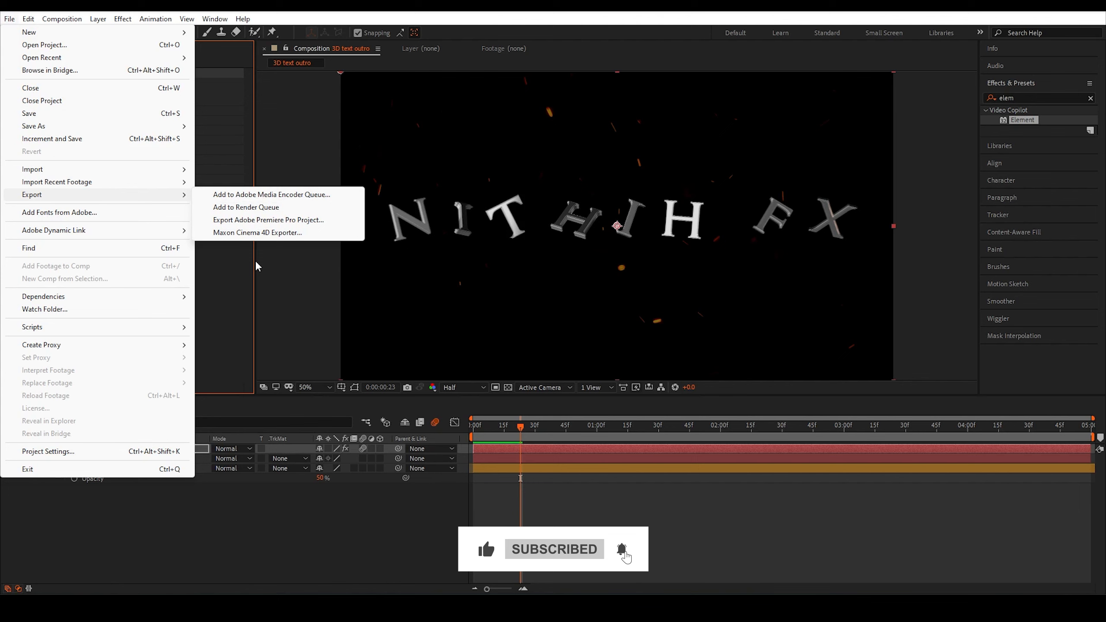
left_click(264, 283)
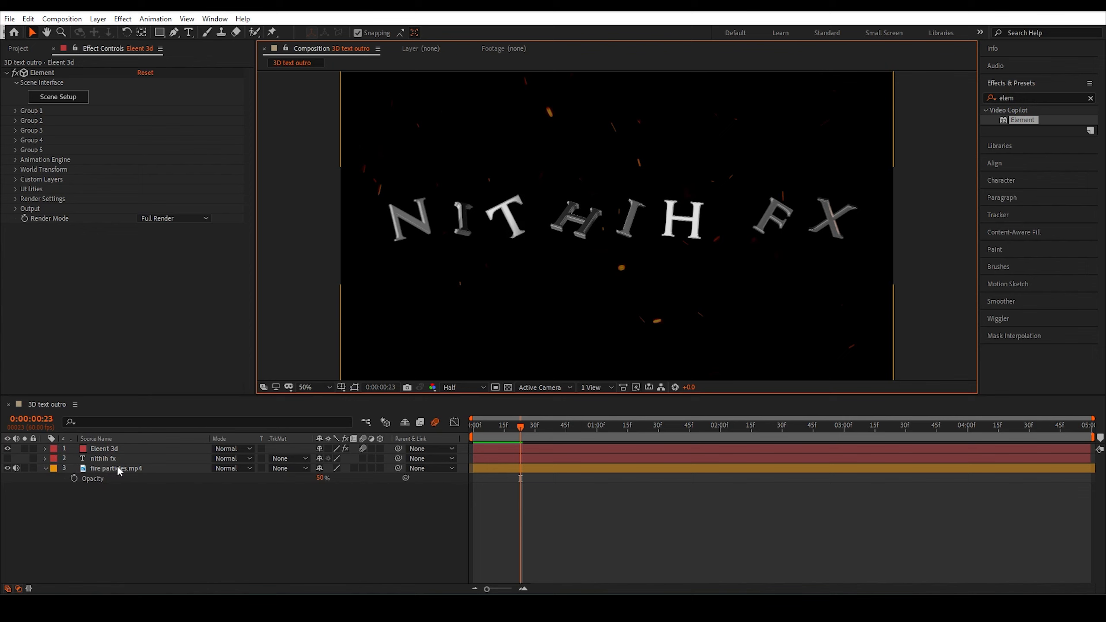
Hide the Eleent 3d layer, show the text layer and replace its title text with a different full name.
left_click(113, 459)
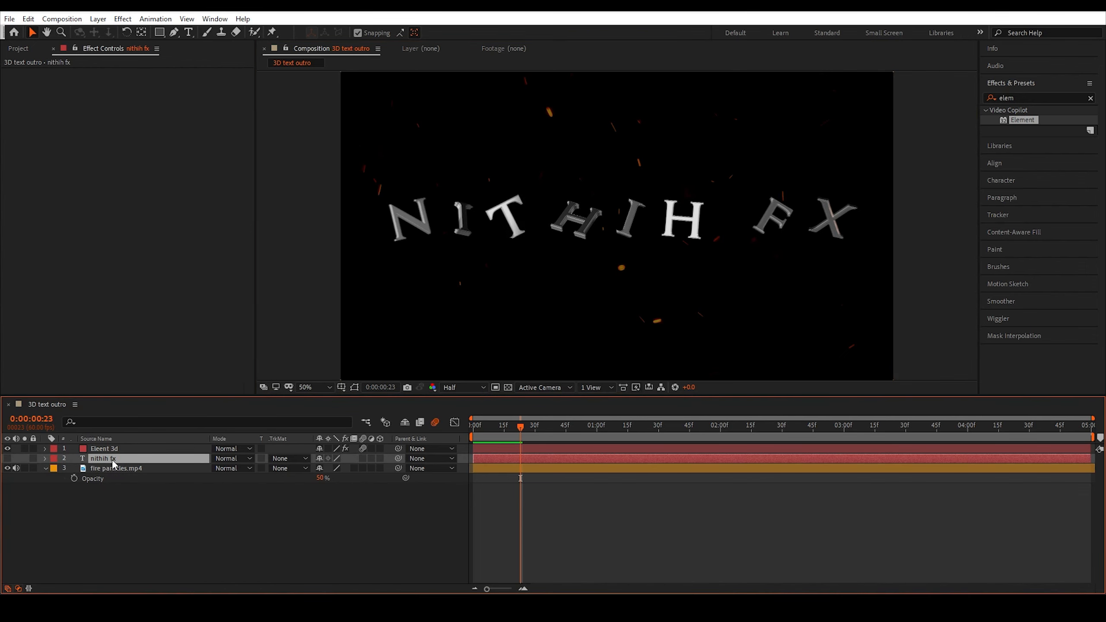
left_click(7, 449)
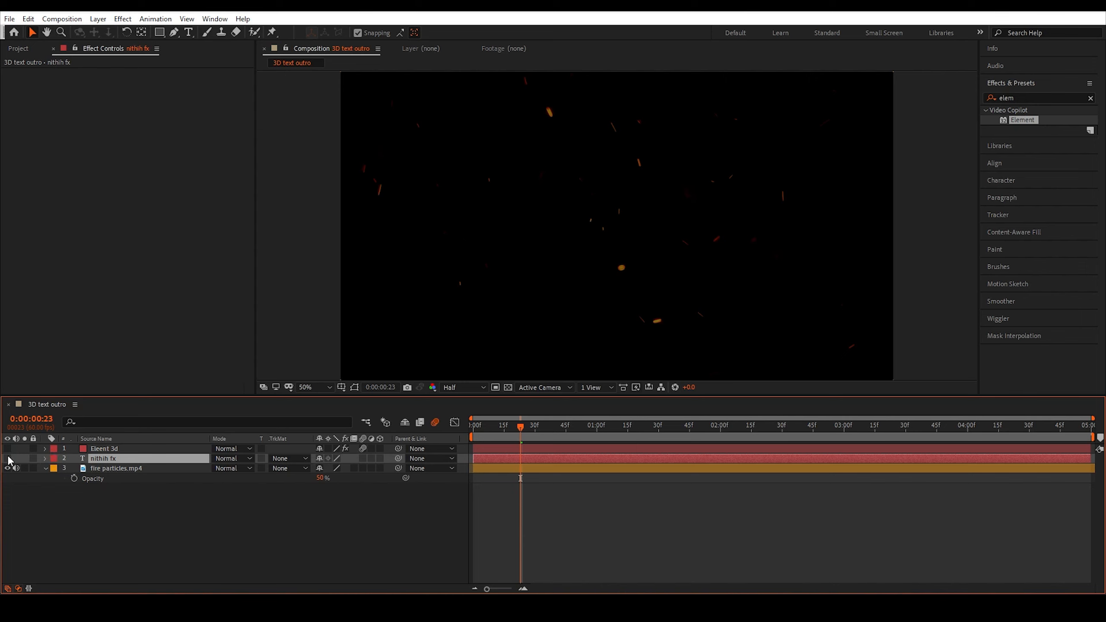
left_click(7, 458)
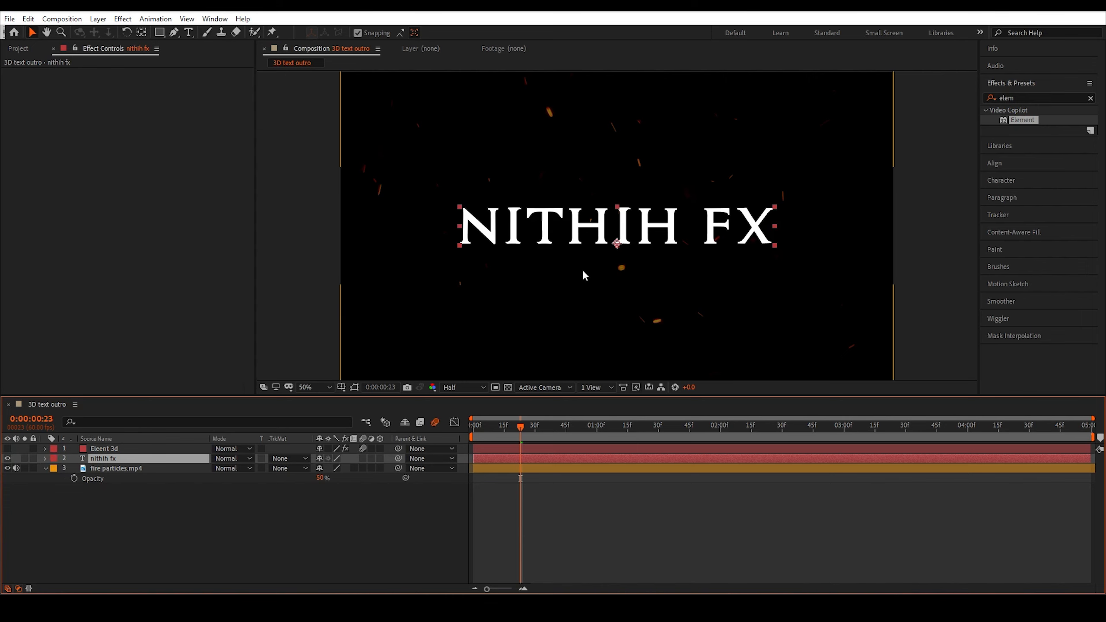
double_click(687, 236)
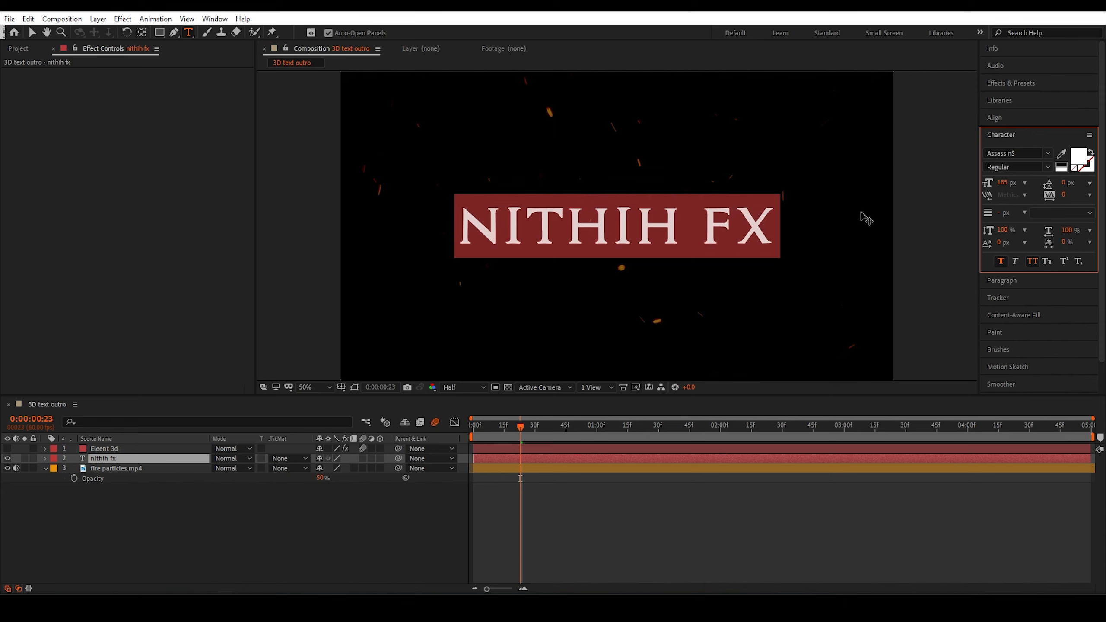
type("Mahesh")
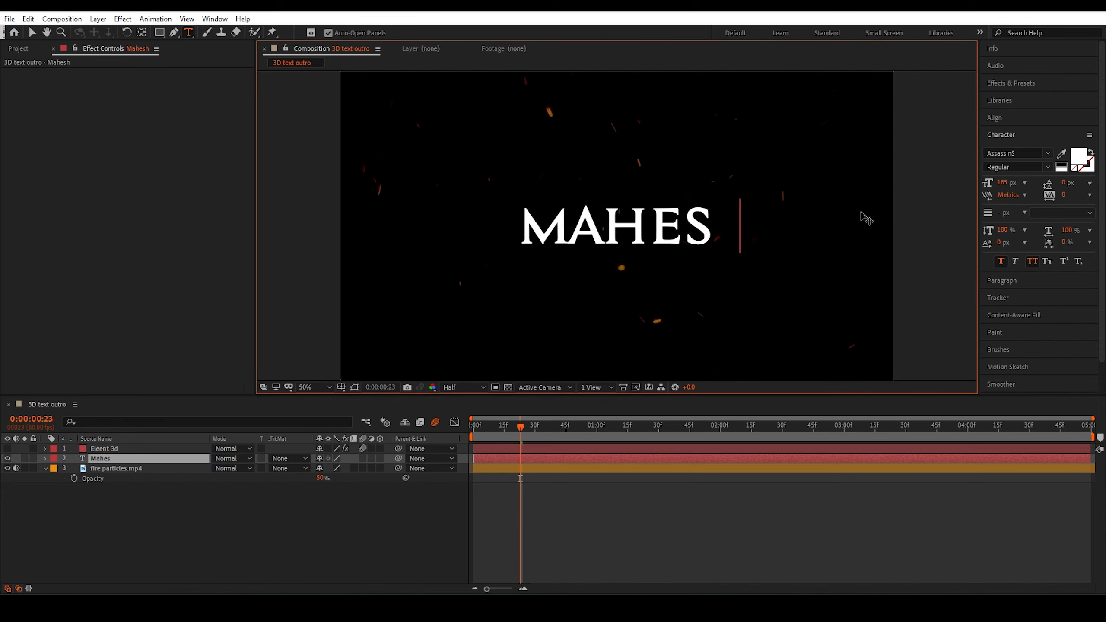
type(" babbu")
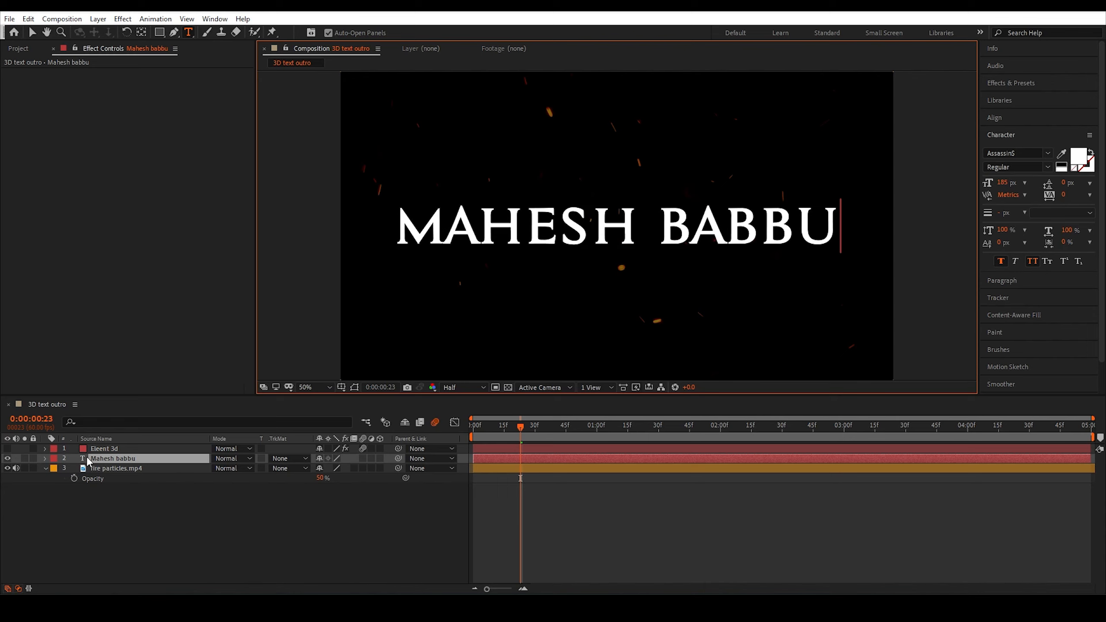
Hide the text layer, show the Eleent 3d layer again and check the new 3D title at 0:00:01:51.
left_click(8, 458)
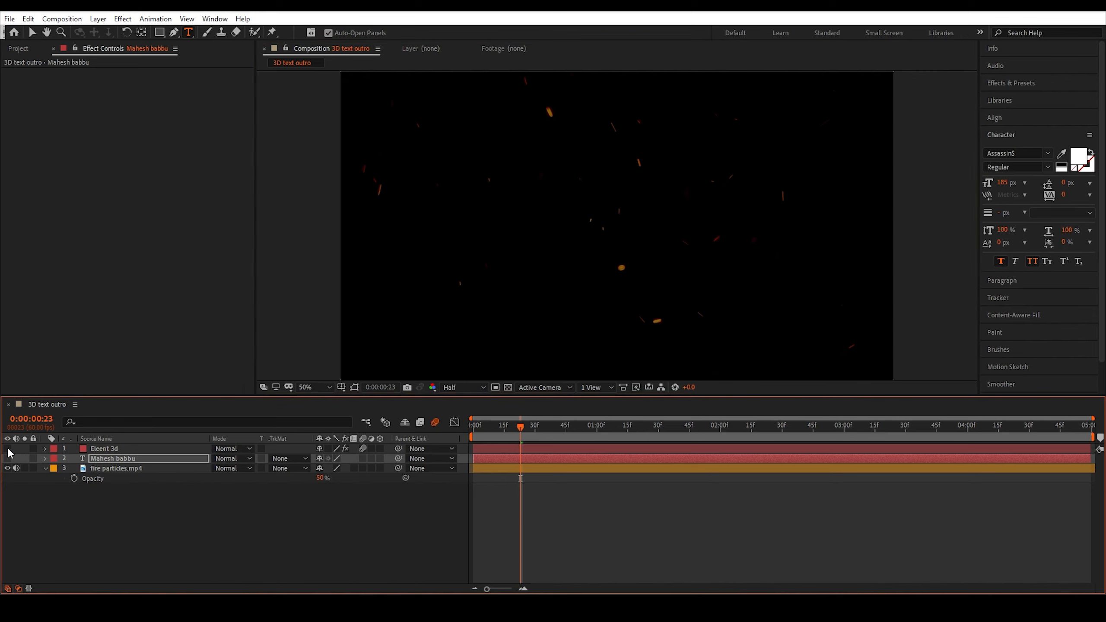
left_click(7, 449)
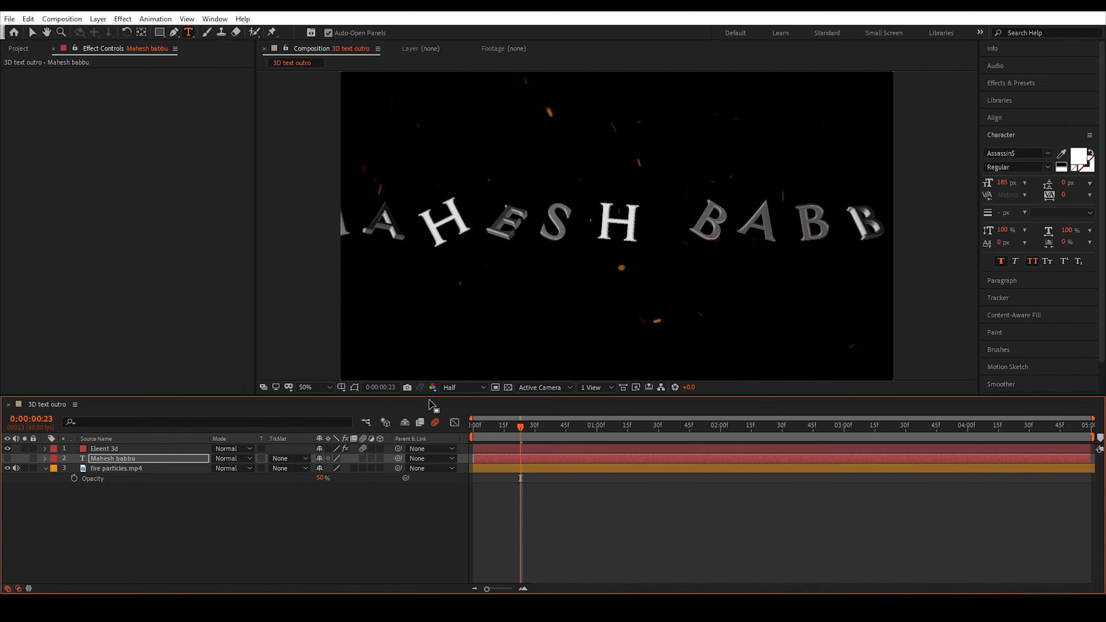
left_click_drag(520, 429, 703, 427)
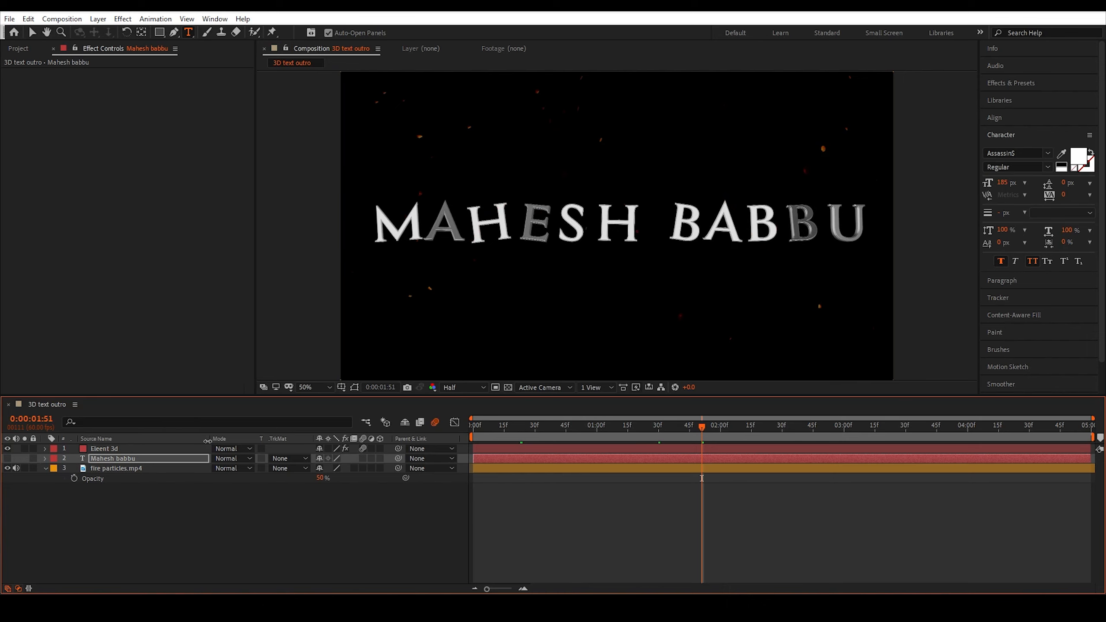
left_click(127, 452)
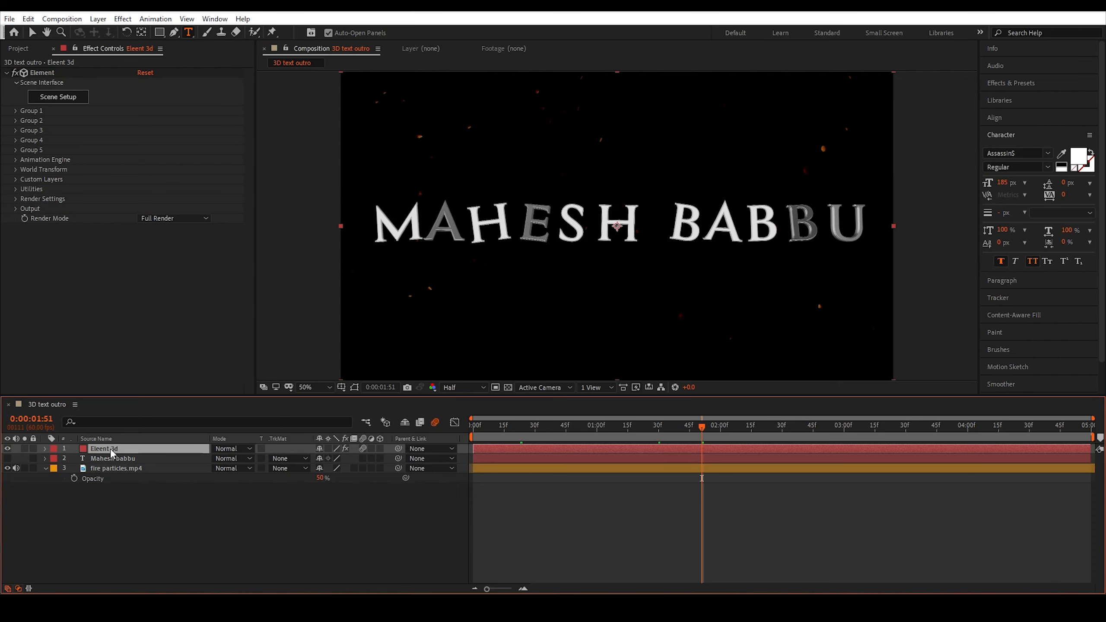
Open Element's scene setup for the Eleent 3d layer and show the Physical bevel presets.
left_click(65, 98)
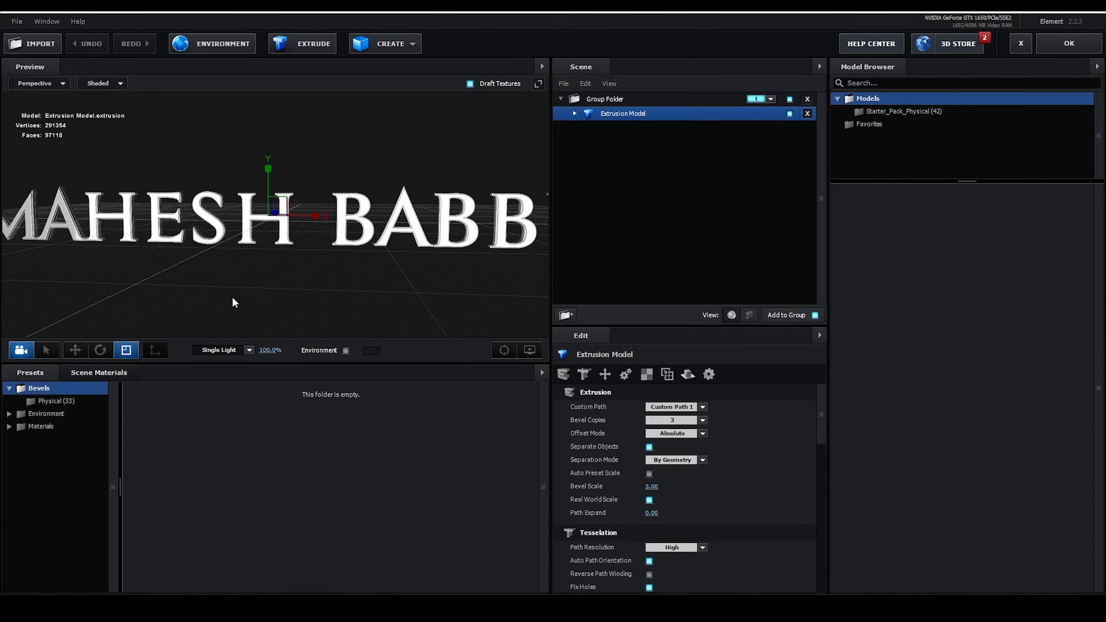
left_click_drag(195, 266, 218, 269)
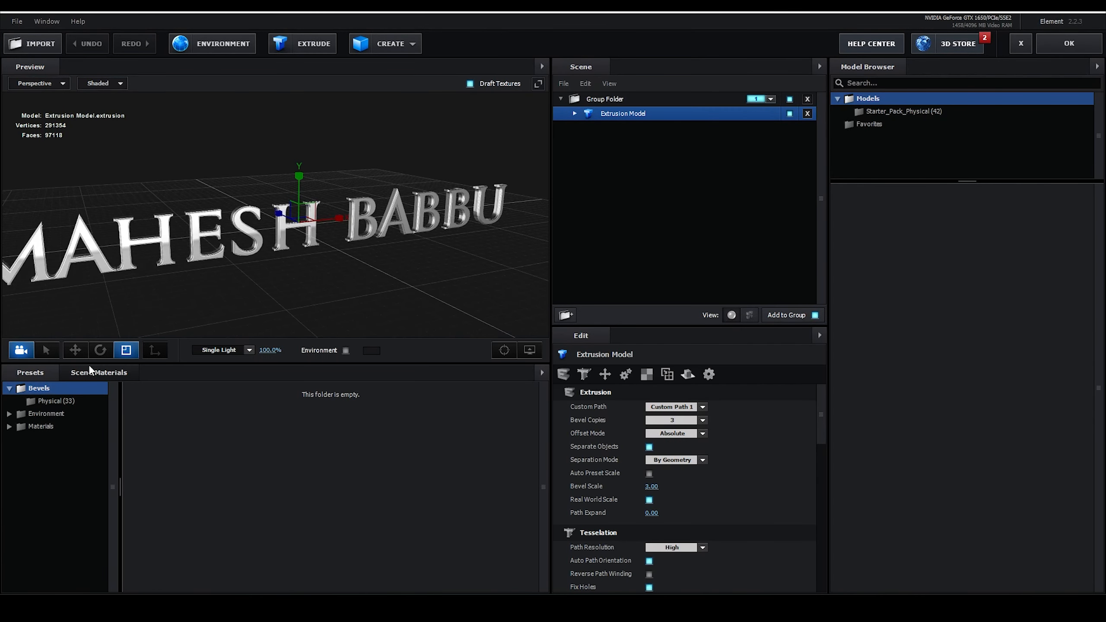
left_click(50, 400)
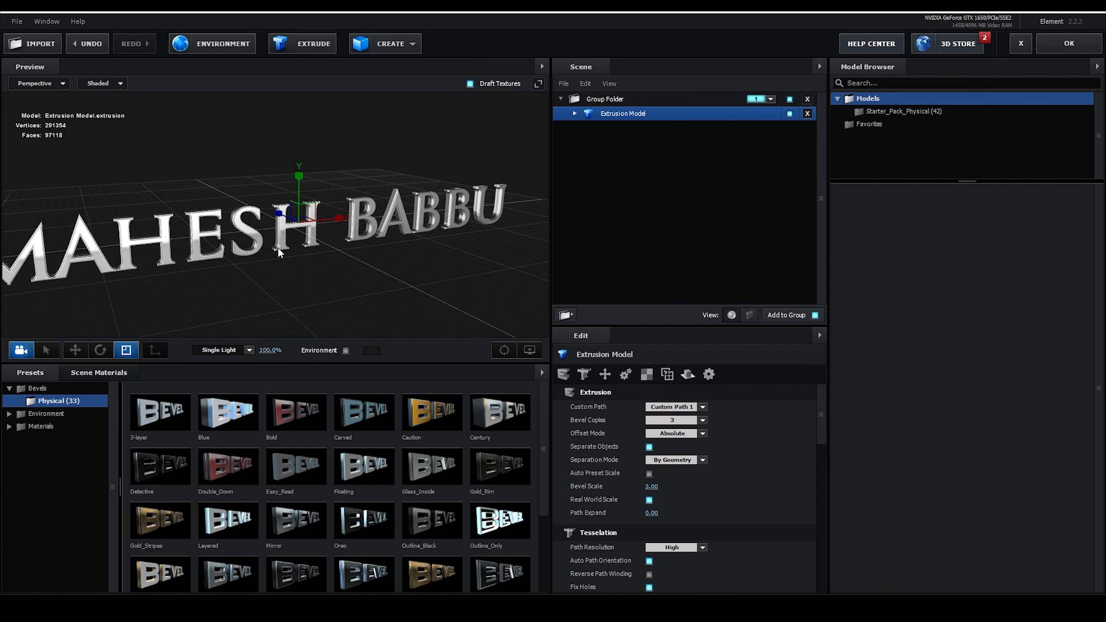
Try several Physical bevel presets on the extruded title and inspect them from different angles.
left_click_drag(336, 259, 307, 277)
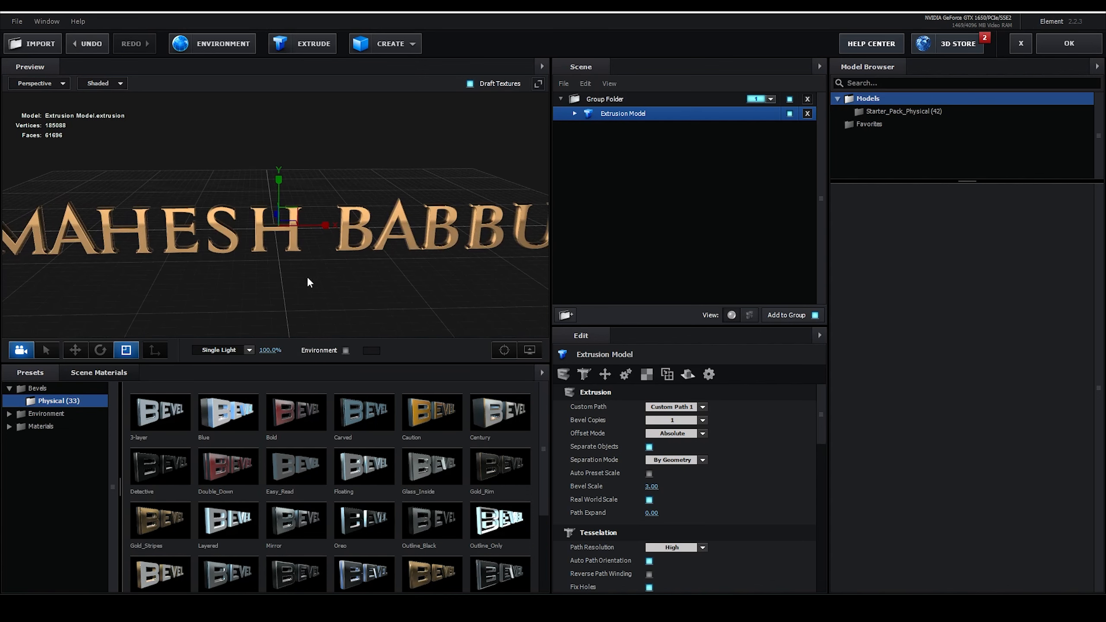
left_click(159, 420)
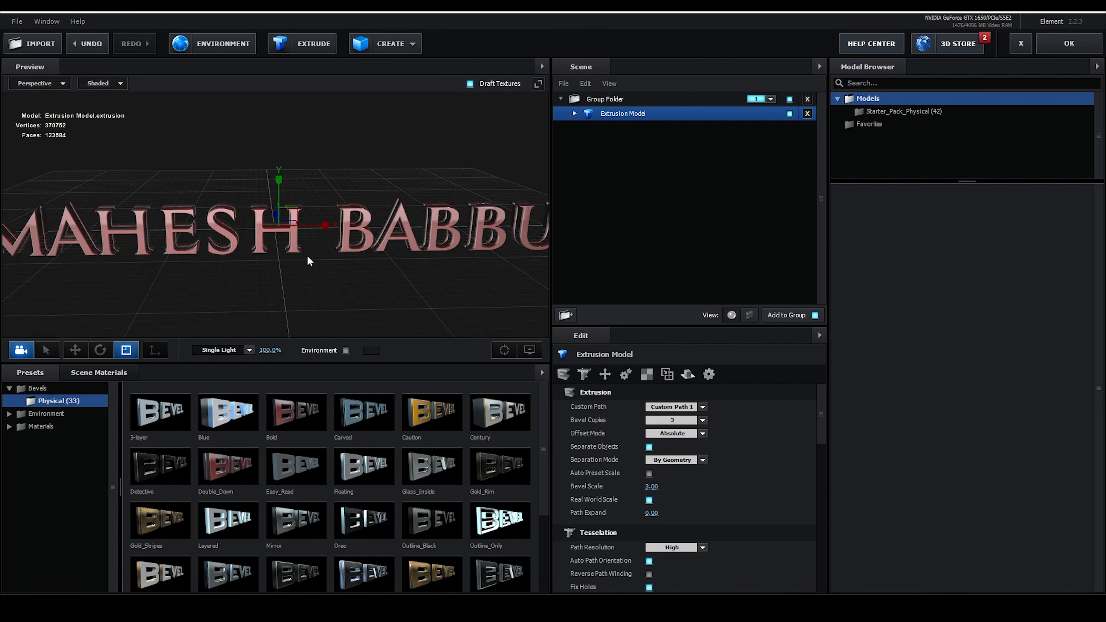
left_click_drag(348, 264, 381, 266)
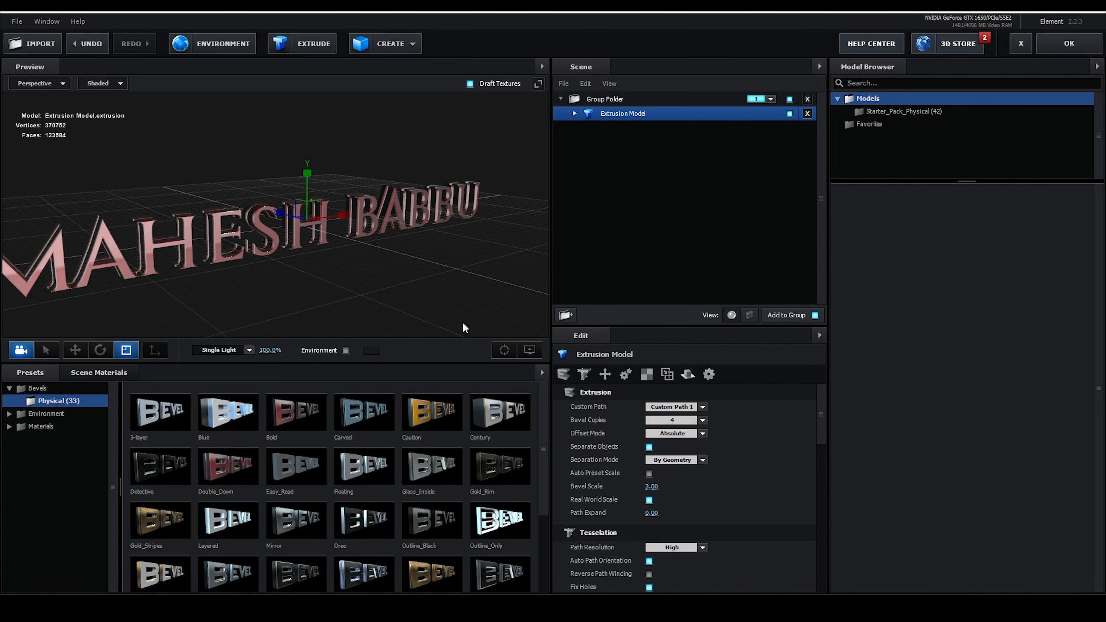
left_click_drag(484, 317, 413, 231)
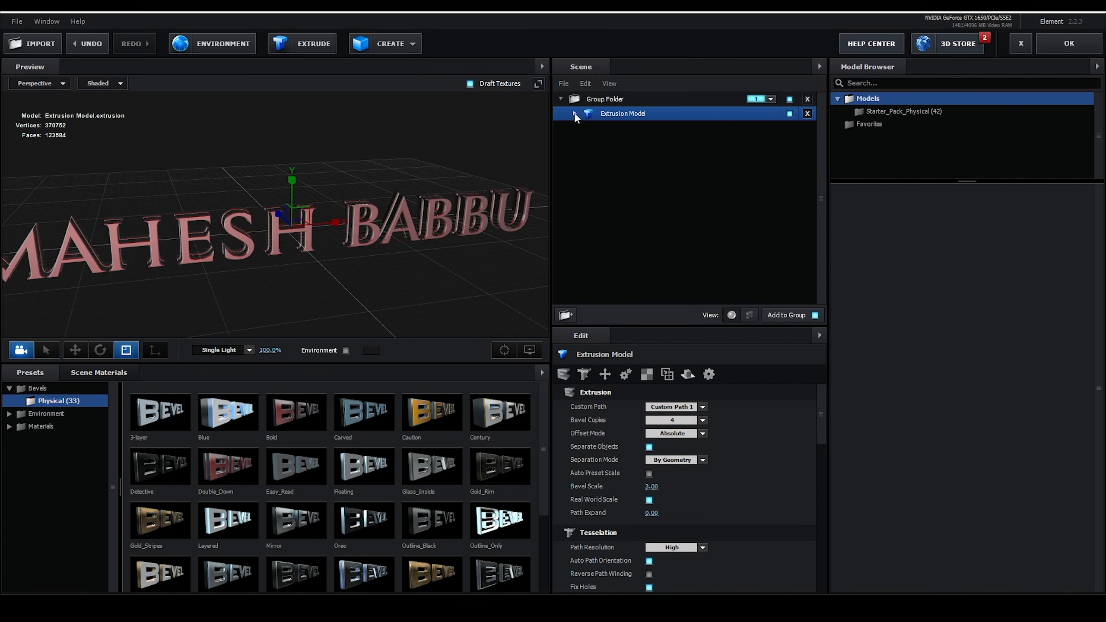
Expand the Extrusion Model and set the first Shiny_Light material's illumination color to dark blue.
left_click(574, 113)
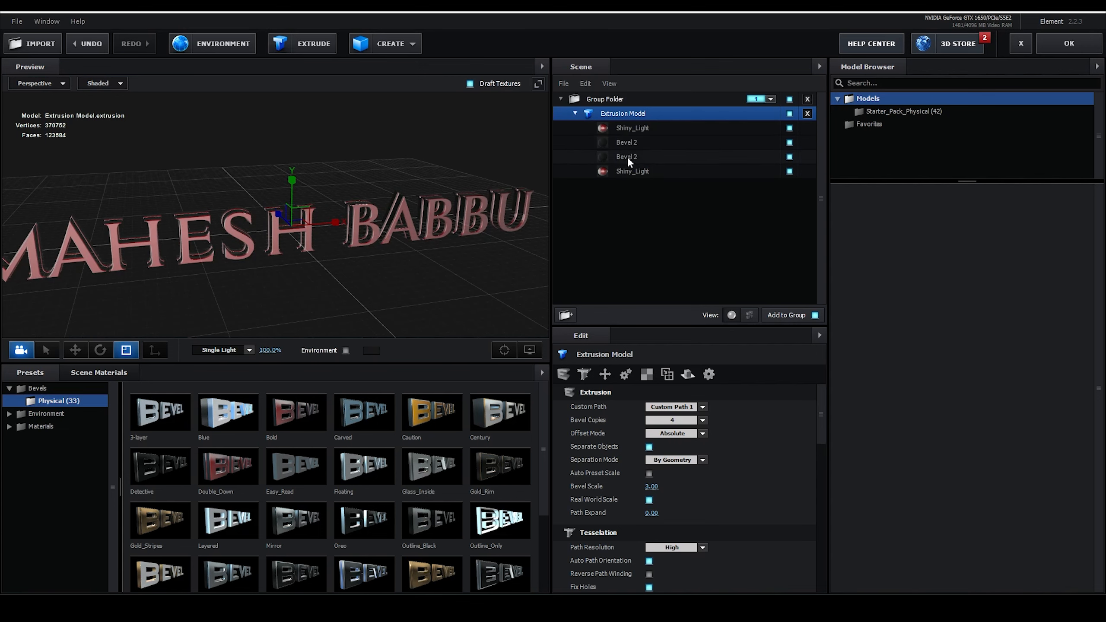
left_click(630, 128)
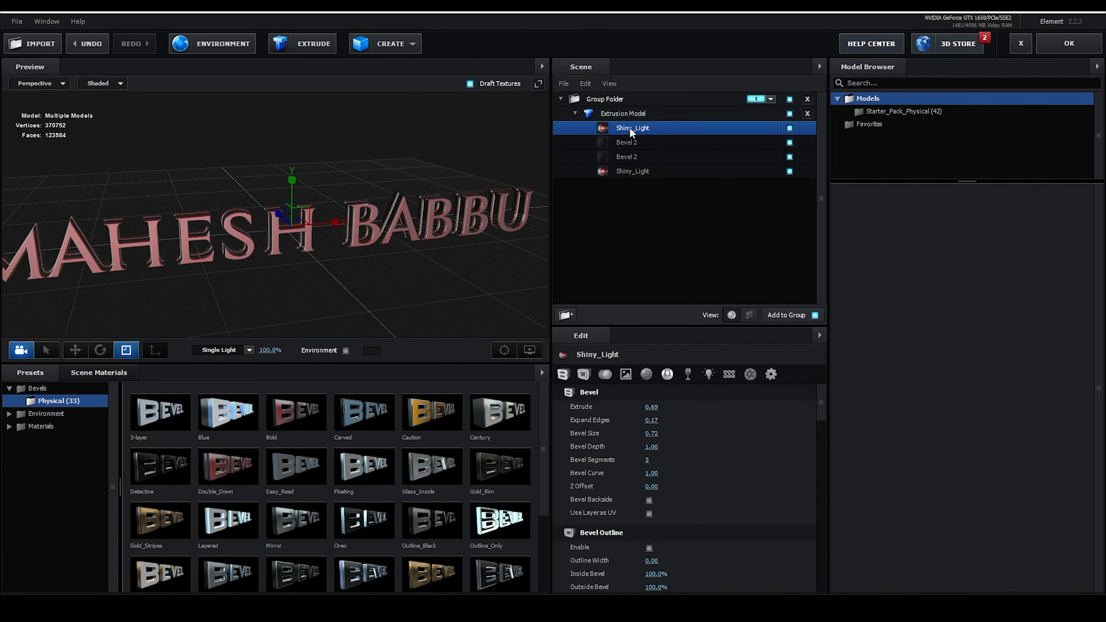
left_click(667, 373)
left_click(652, 517)
left_click_drag(709, 453, 708, 490)
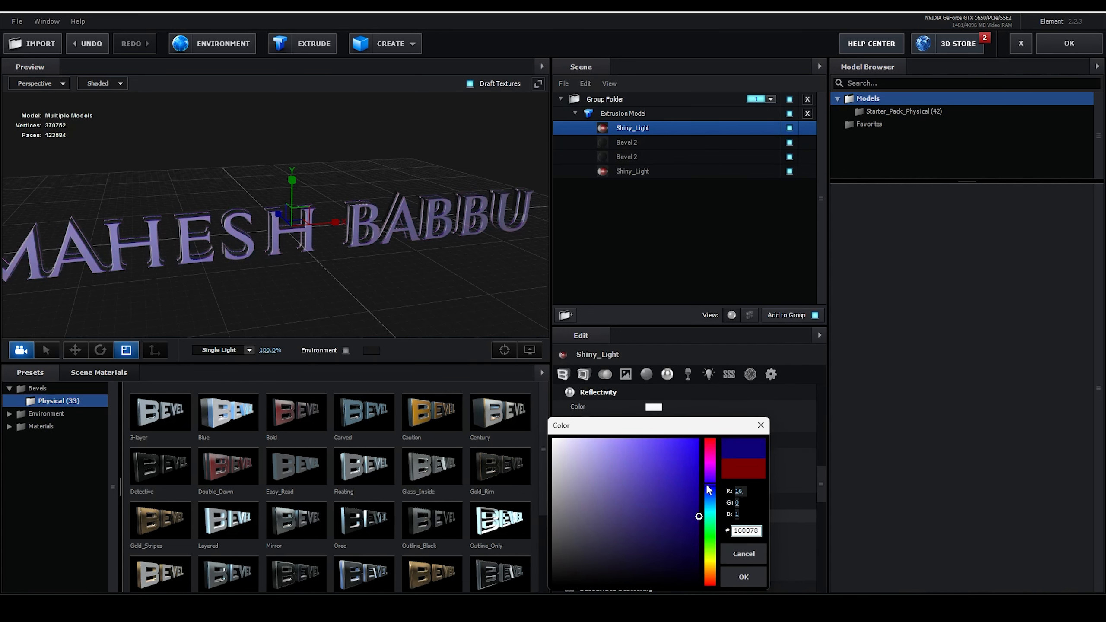
left_click(744, 576)
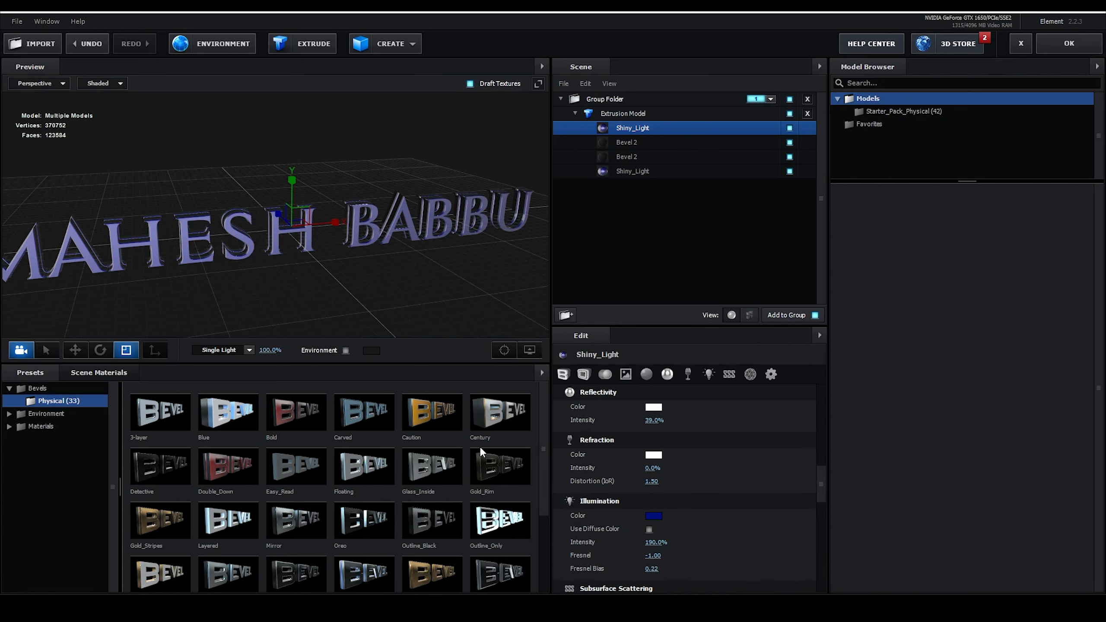
Apply the gold bevel preset with the Gold_Basic material to the title, accept the scene and check it at 0:00:00:36.
left_click_drag(442, 568, 314, 220)
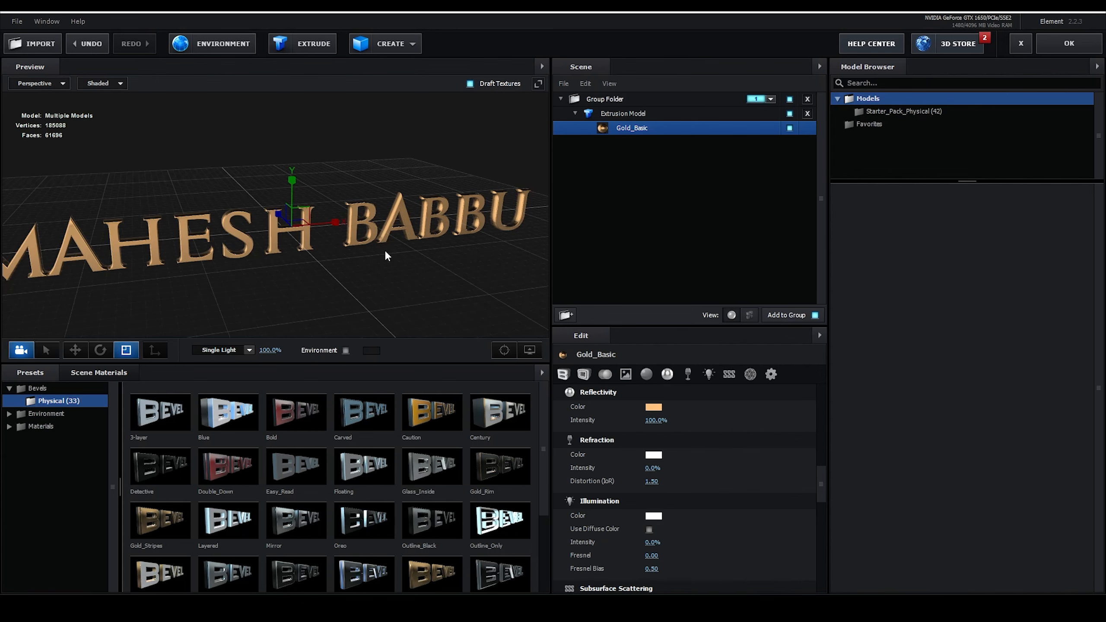
left_click(1069, 44)
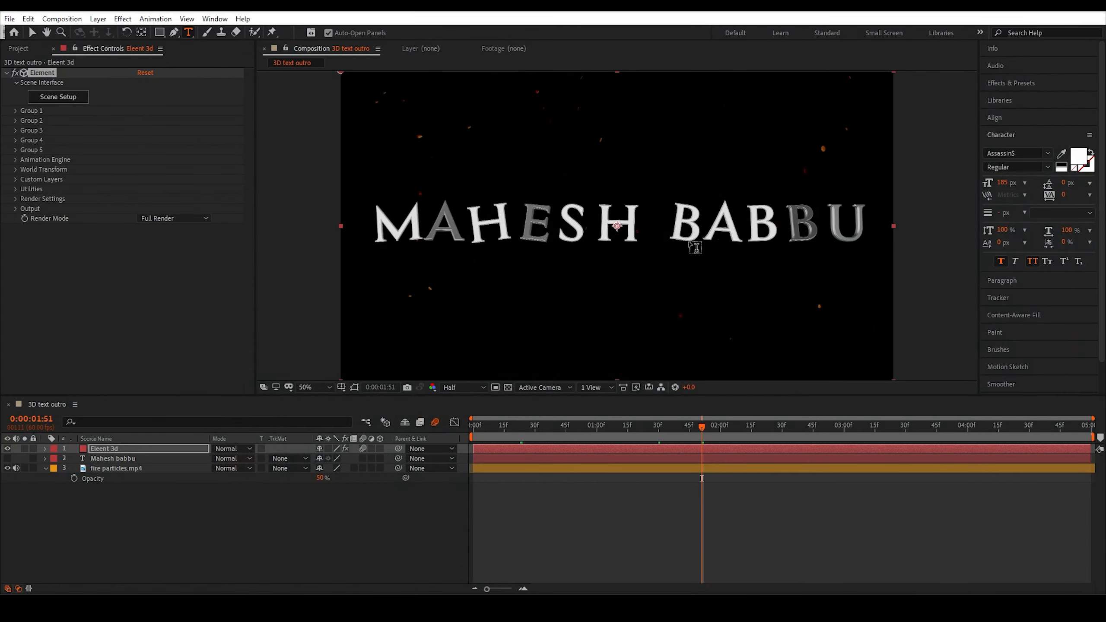
left_click_drag(699, 425, 548, 427)
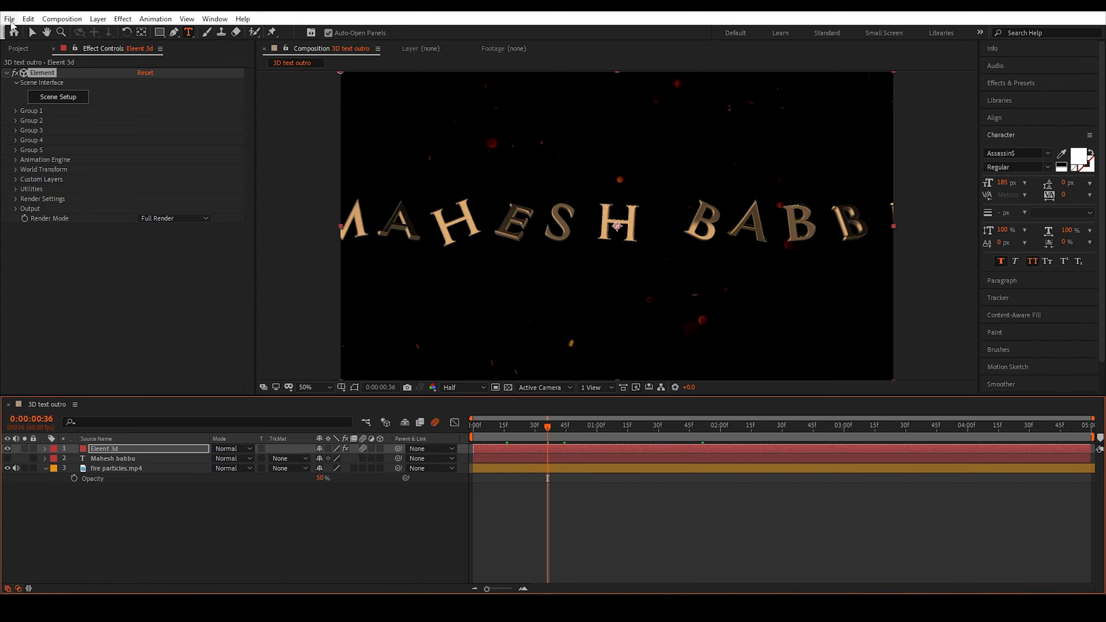